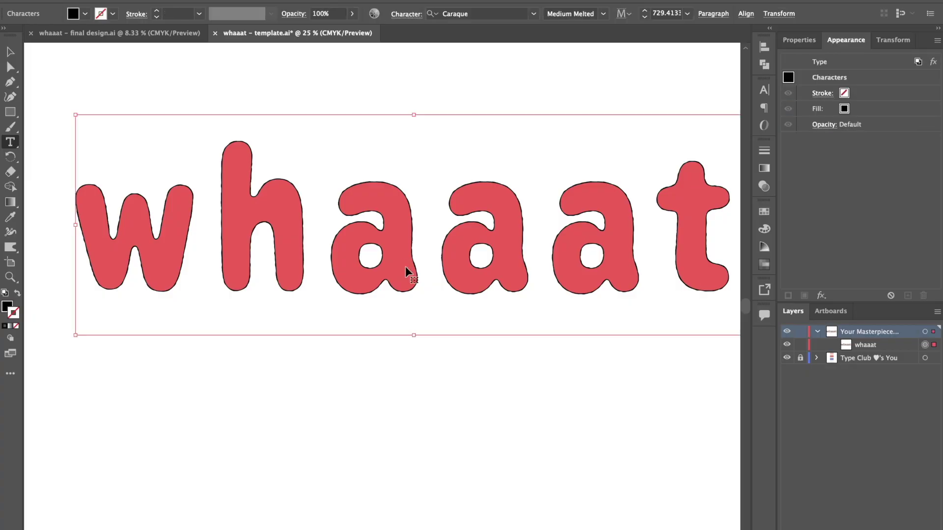
Step: Retype the red whaaat lettering as 'hellooo'
double_click(407, 268)
type("hellooo")
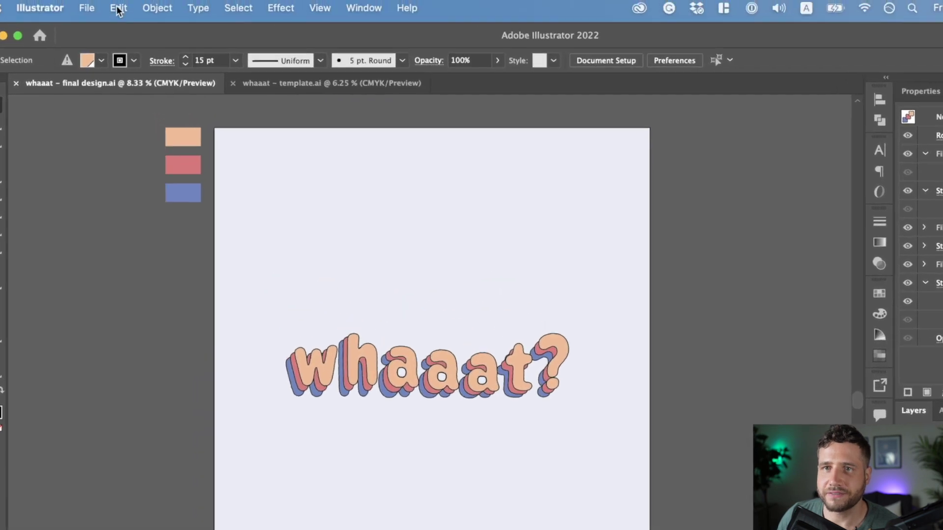
left_click(87, 6)
left_click(92, 51)
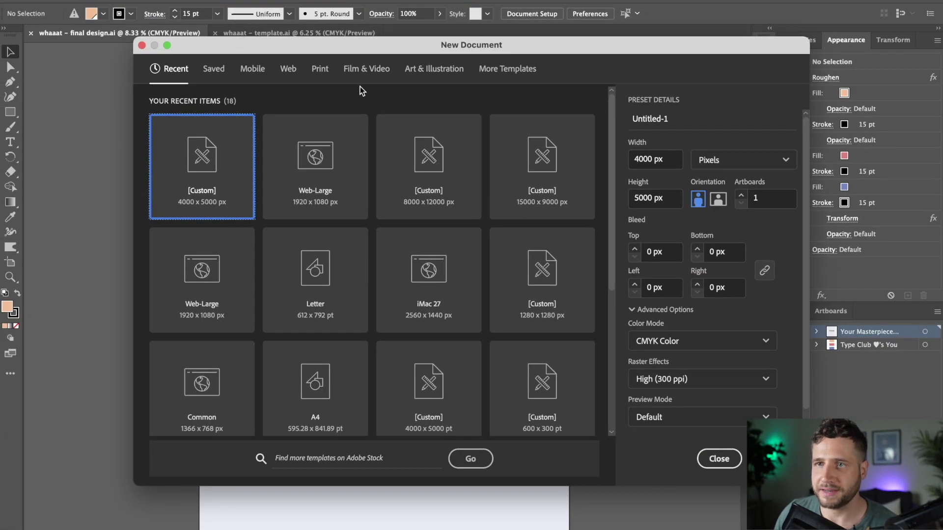
left_click(320, 69)
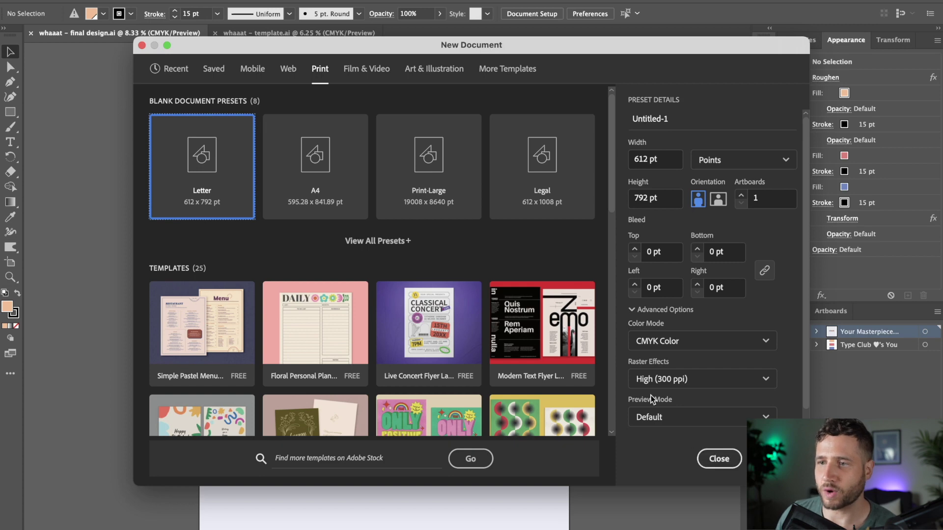
Step: Dismiss the New Document dialog and switch to whaaat – template.ai, checking its colour swatches
left_click(718, 459)
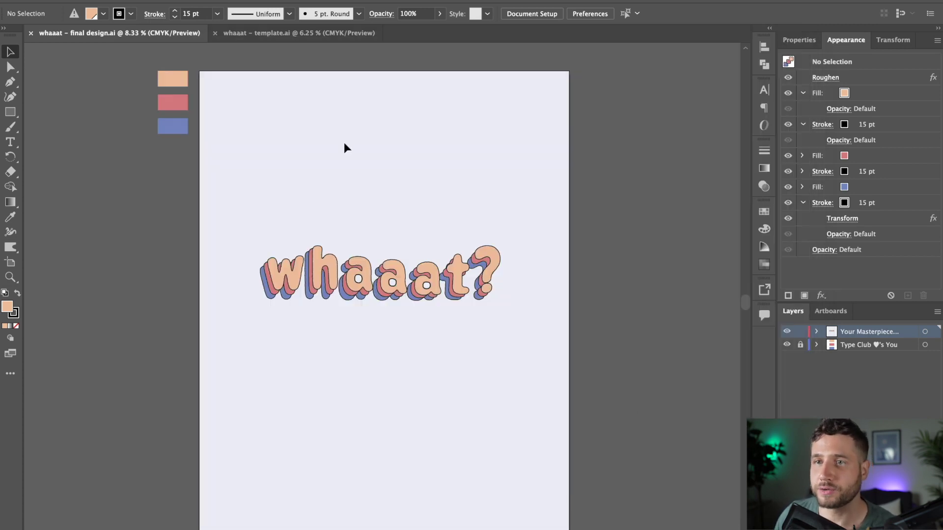
left_click(324, 33)
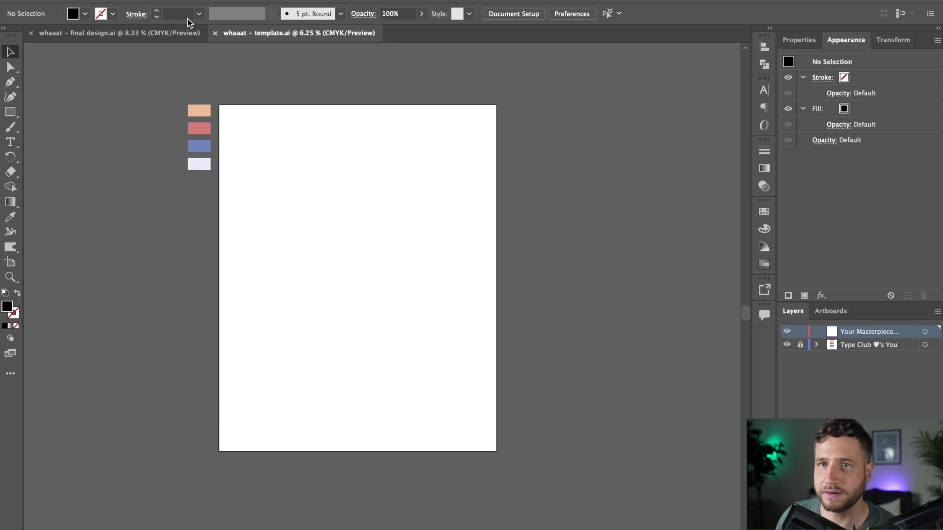
left_click(78, 14)
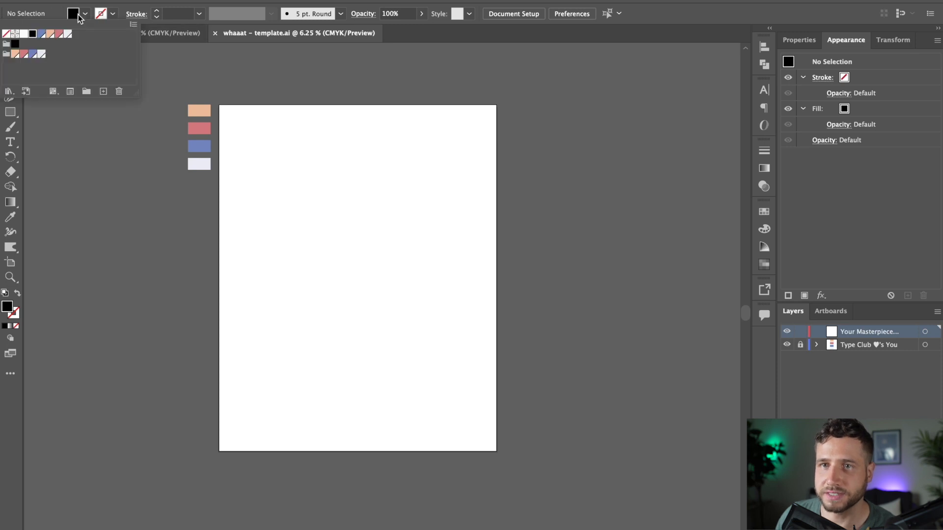
left_click(290, 84)
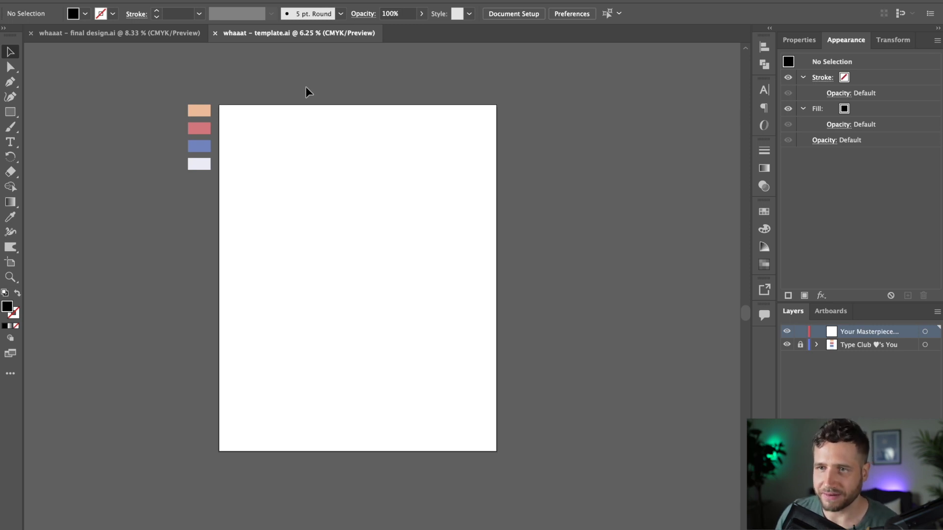
key("t")
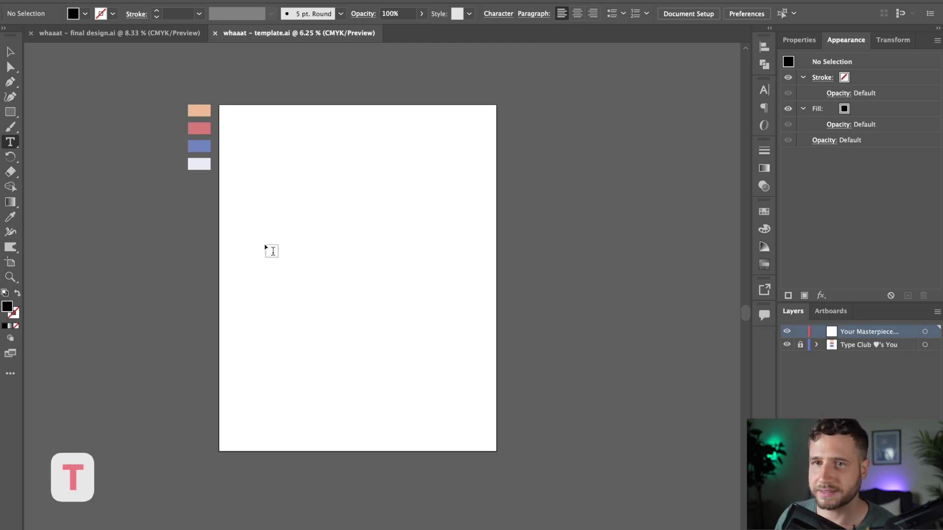
Step: Add 'whaaat' text on the template page and scale it up to about 846 pt
left_click(265, 228)
type("wh")
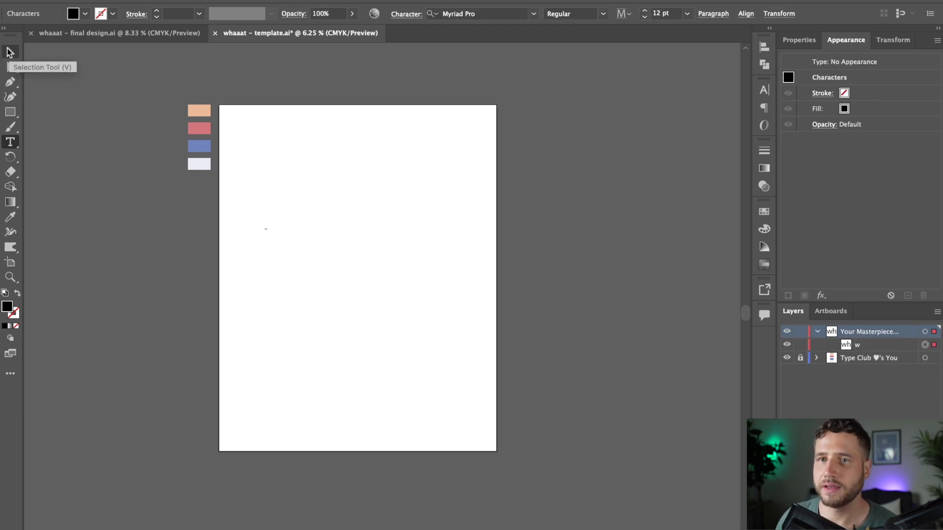
left_click(8, 51)
left_click_drag(272, 224, 381, 193)
left_click_drag(305, 214, 445, 135)
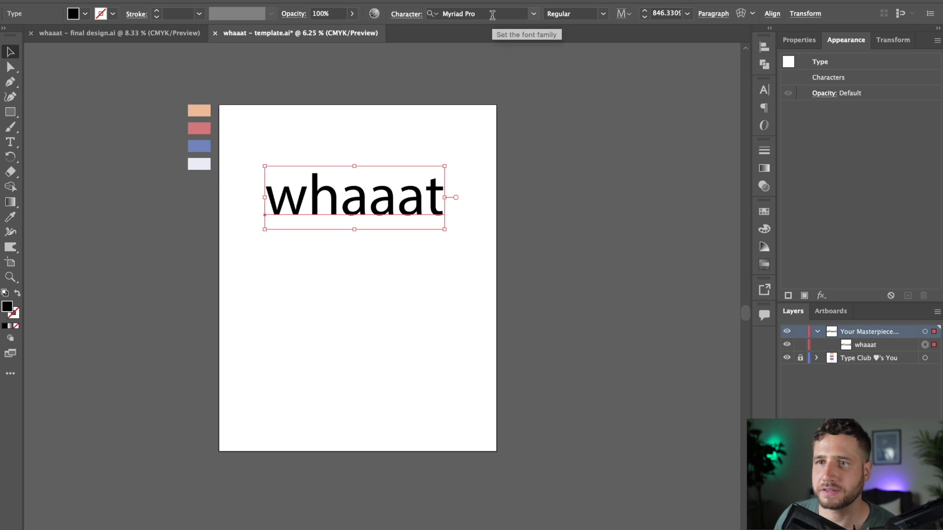
Step: Check the font used in the finished design's lettering, then return to the template
left_click(118, 33)
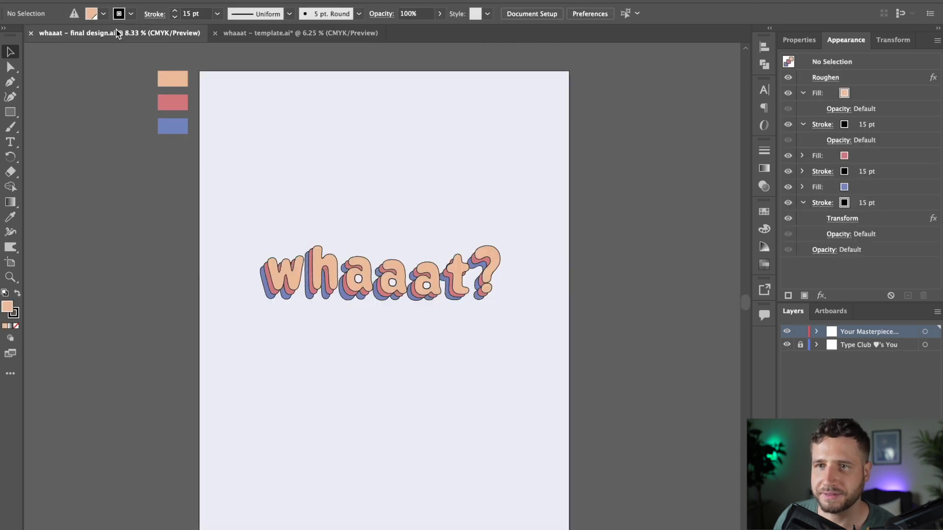
double_click(361, 285)
double_click(414, 293)
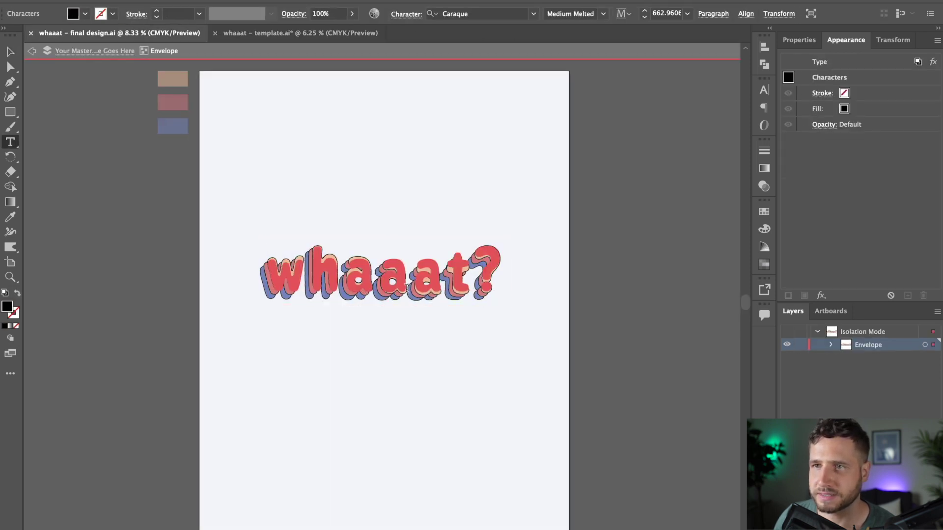
key("Escape")
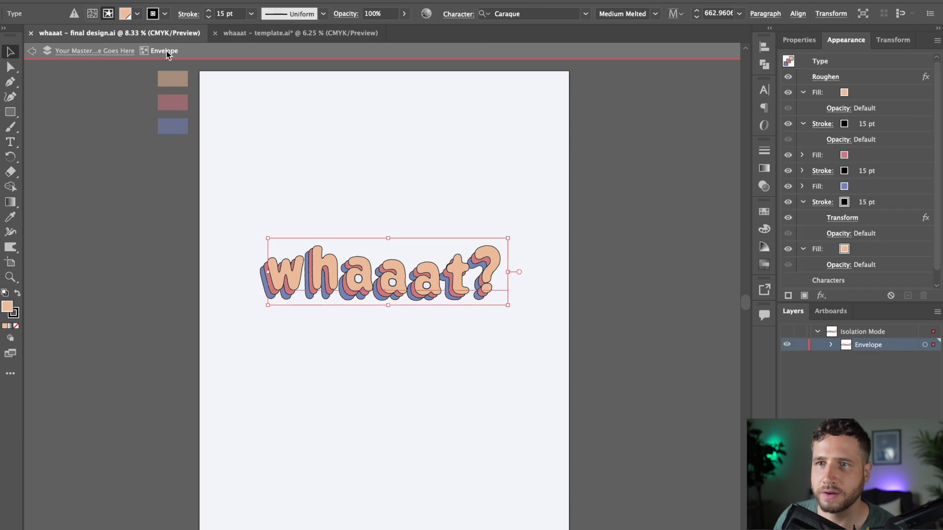
double_click(279, 174)
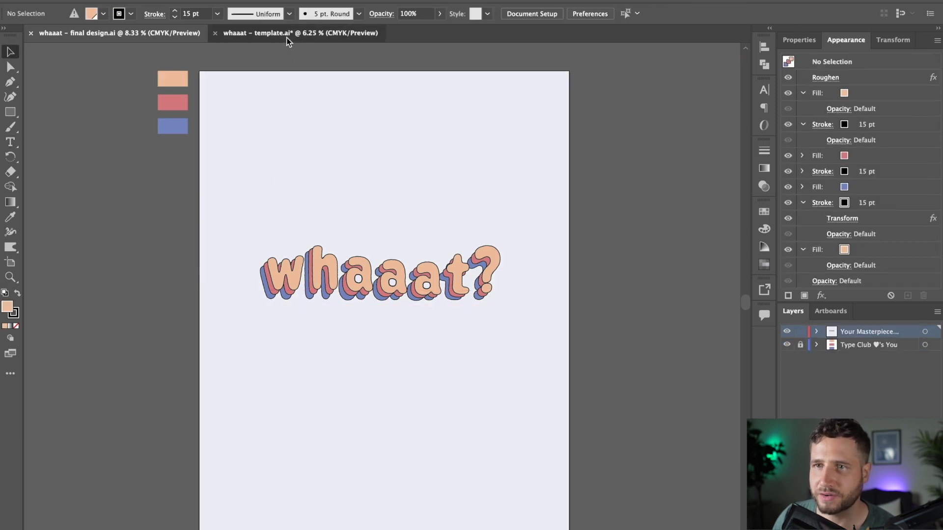
left_click(287, 34)
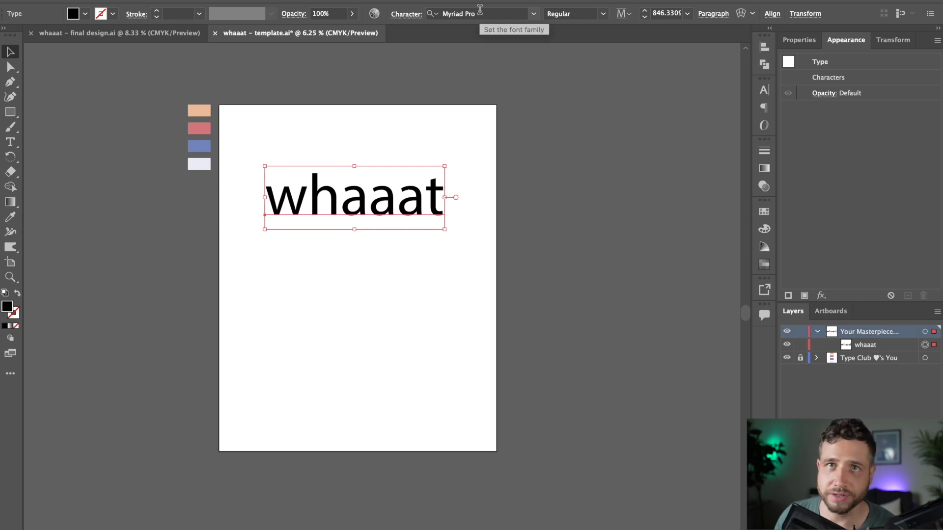
left_click(480, 12)
Step: Set whaaat in Caraque Medium Melted with centred paragraph alignment
type("caraq")
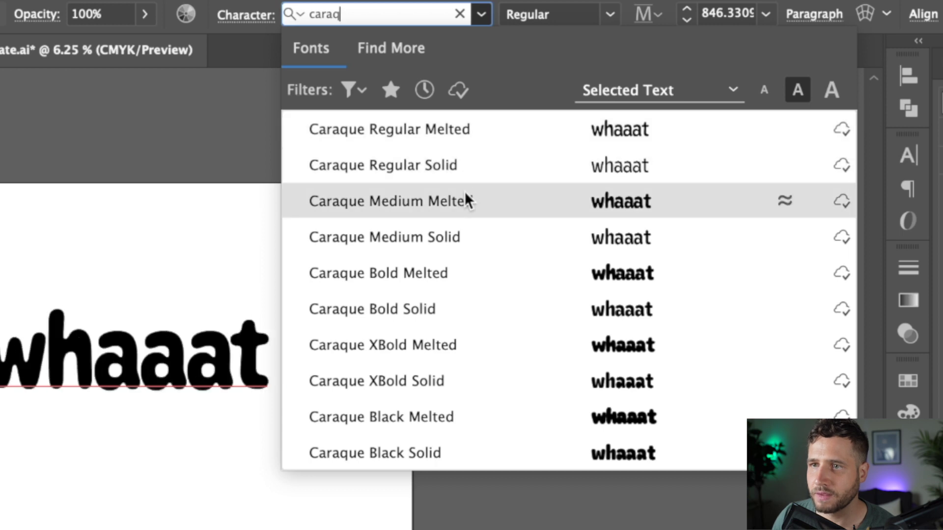
left_click(466, 196)
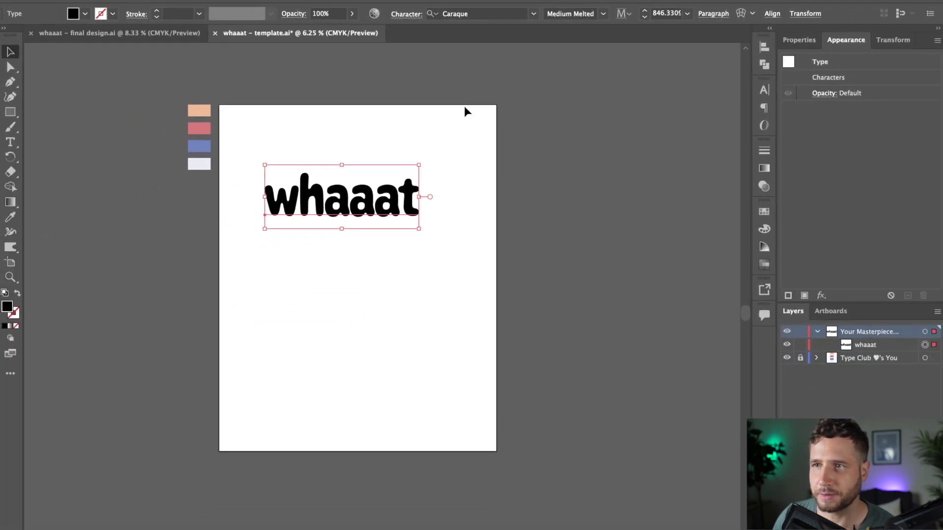
left_click(714, 13)
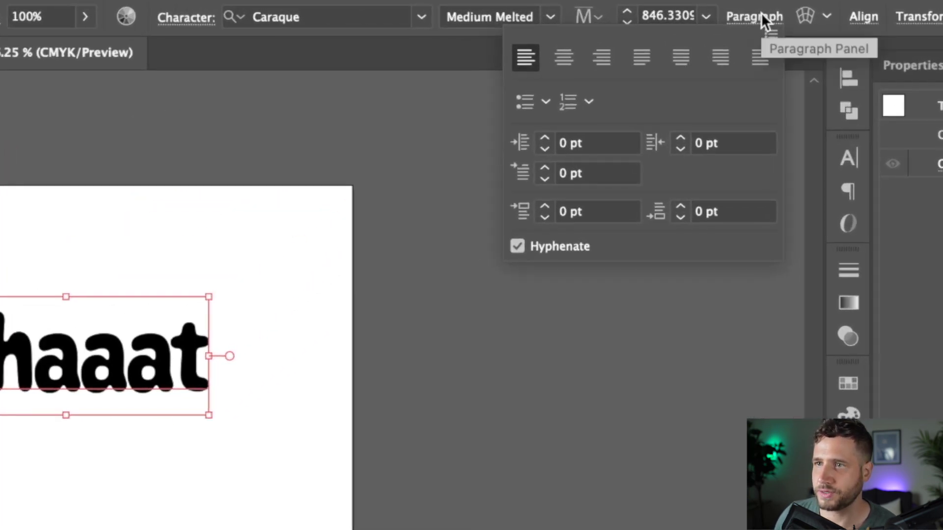
left_click(560, 58)
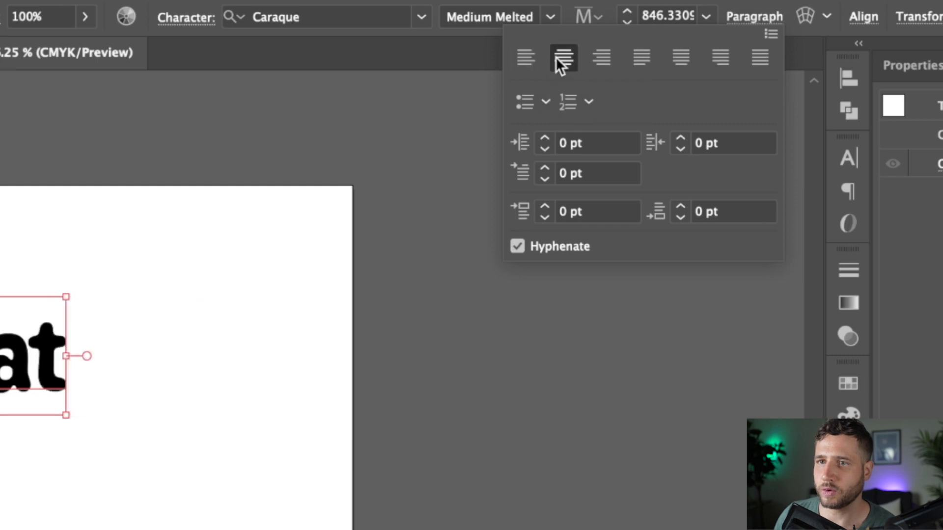
left_click(227, 268)
Step: Centre whaaat horizontally and vertically on the page, then nudge it slightly upward
left_click(864, 17)
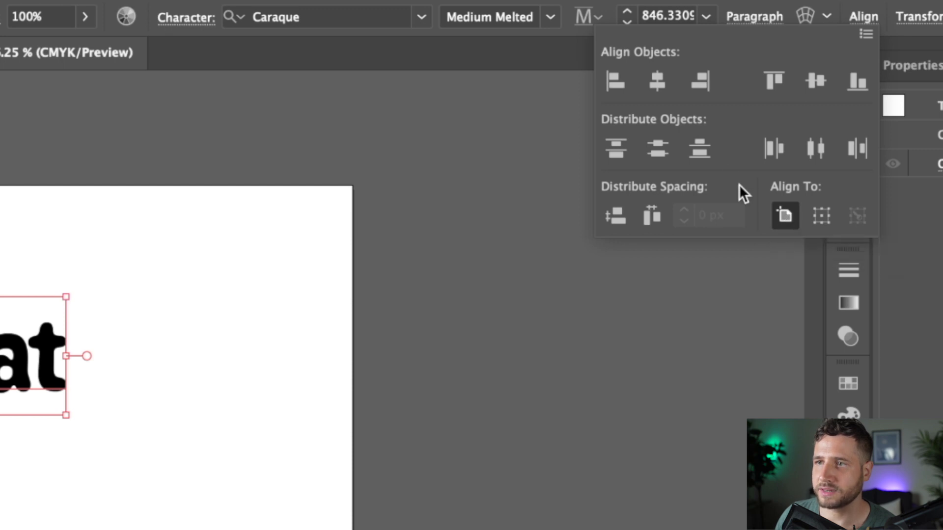
left_click(658, 82)
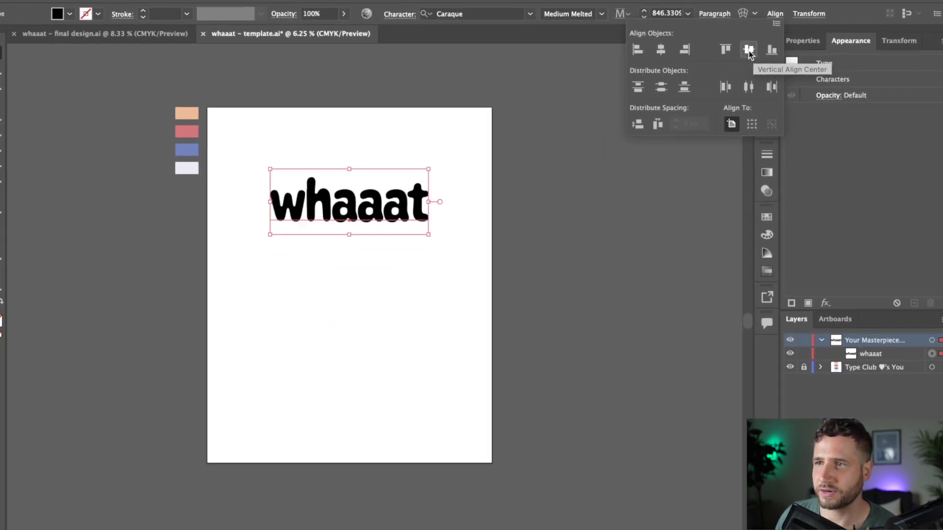
left_click(789, 69)
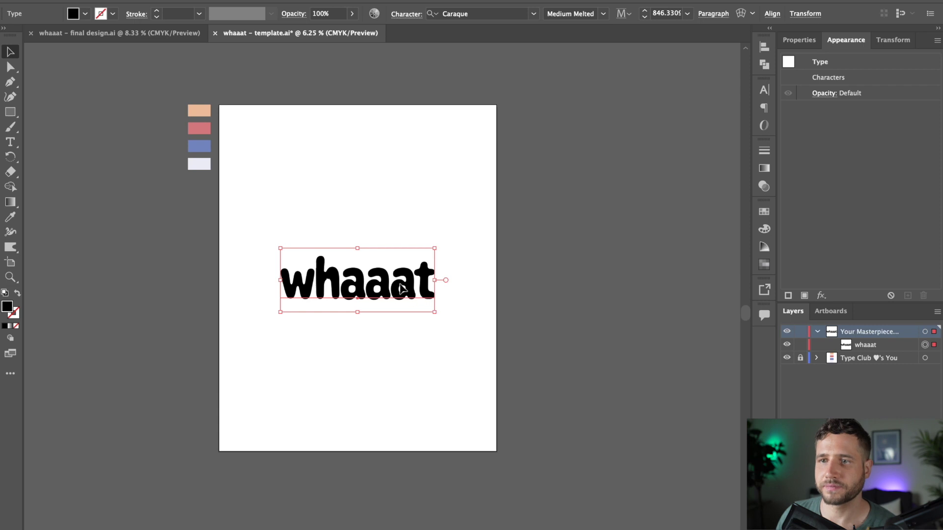
left_click_drag(428, 298, 426, 287)
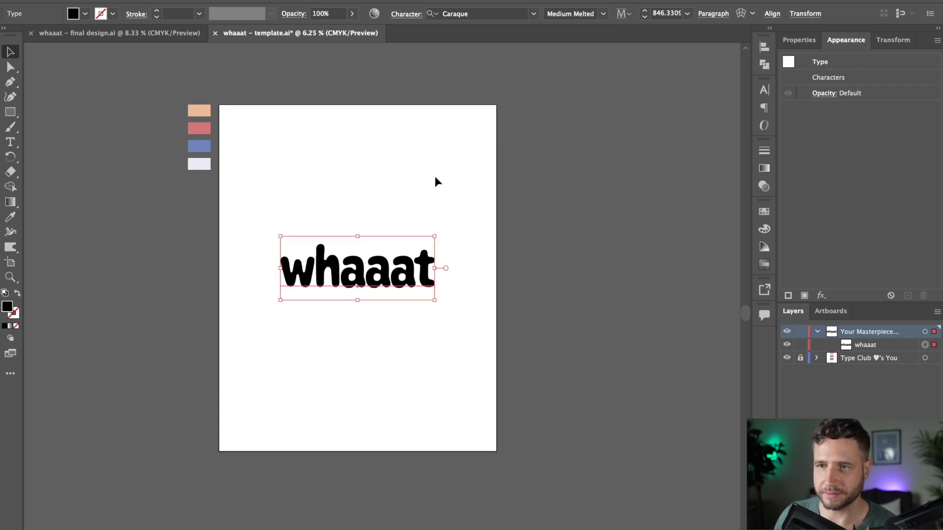
Step: Increase the whaaat character tracking to 120
left_click(401, 13)
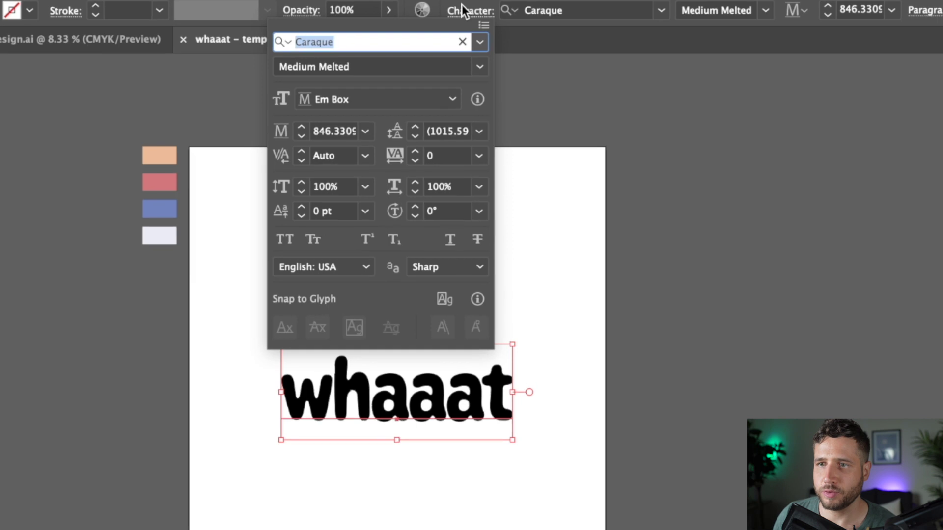
left_click(452, 157)
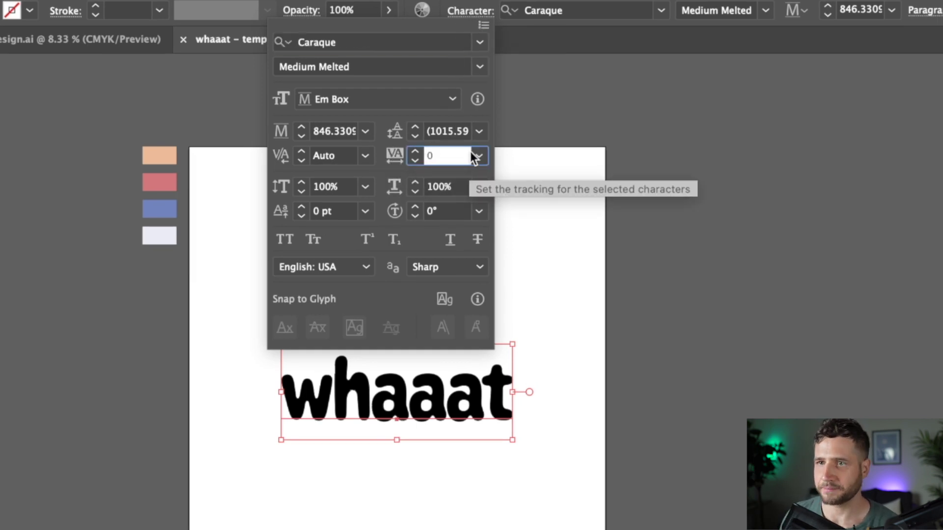
key("Up")
key("Up")
key("Up")
key("Up")
key("Up")
key("Up")
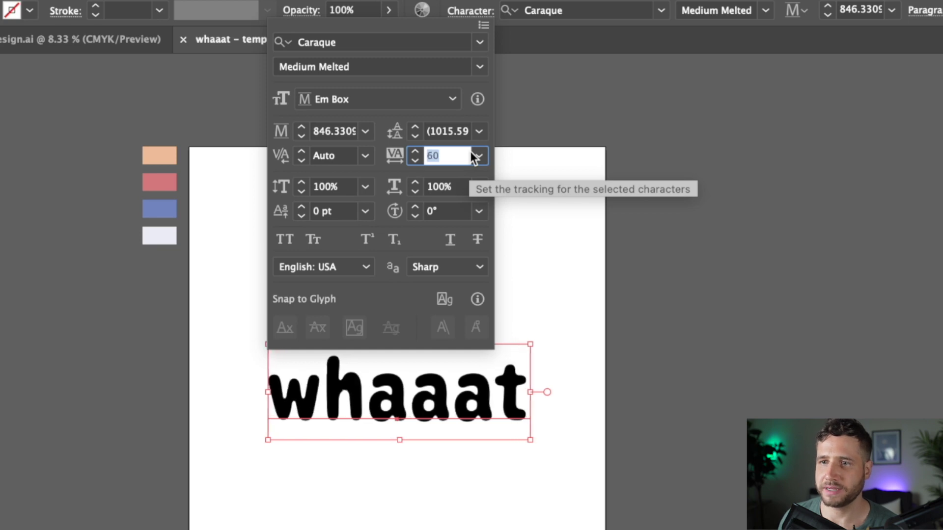
key("Up")
key("Up")
key("Up")
key("Up")
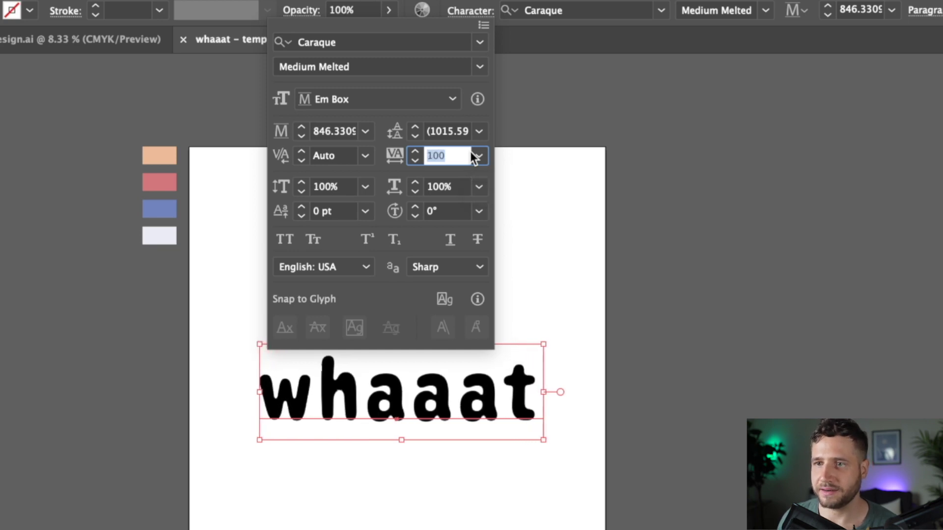
key("Up")
key("Up")
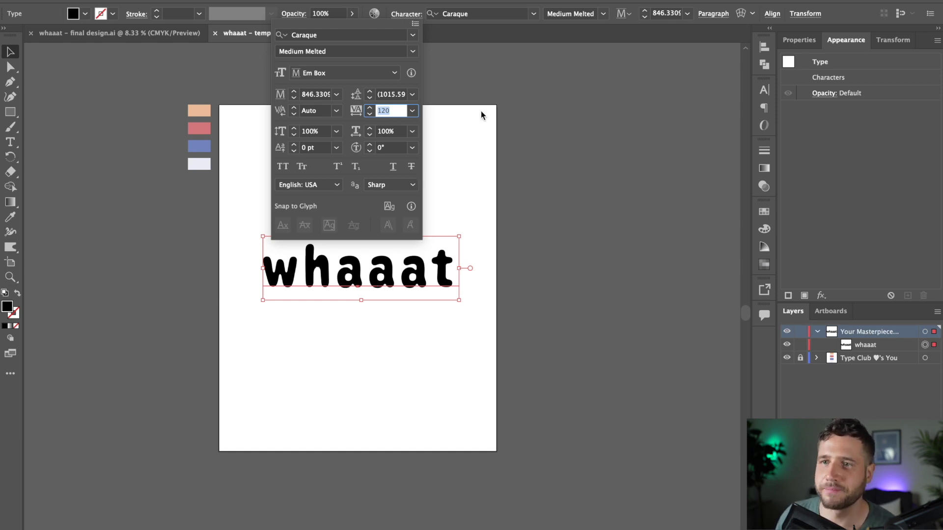
left_click(481, 172)
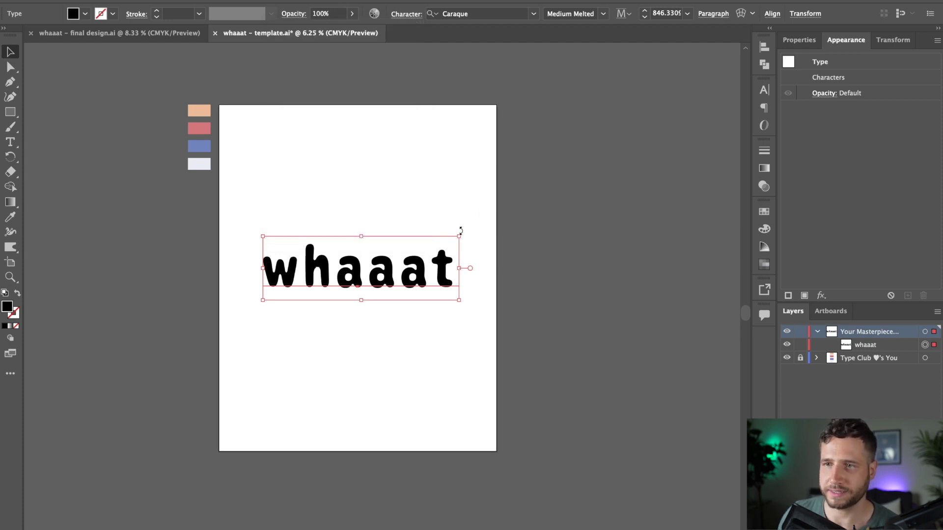
Step: Scale whaaat down slightly to about 729 pt and reselect it
left_click_drag(460, 235, 446, 240)
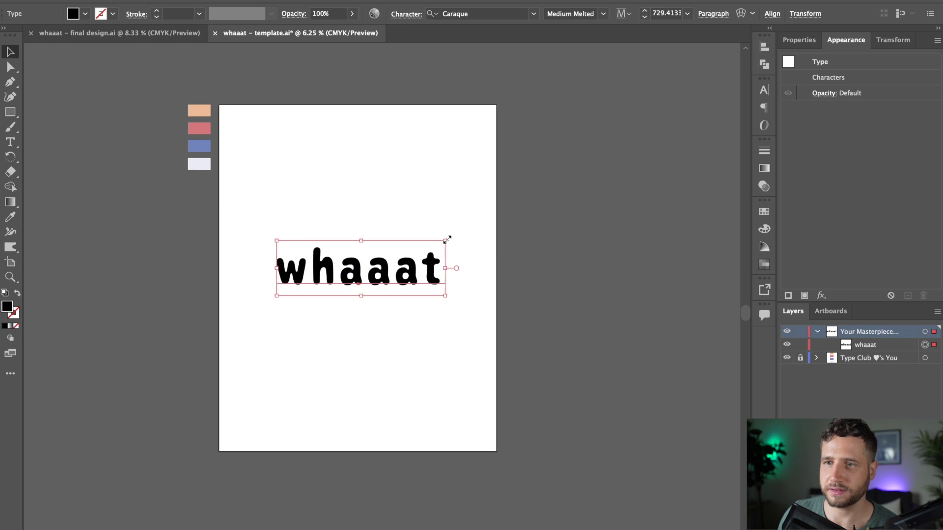
left_click(452, 176)
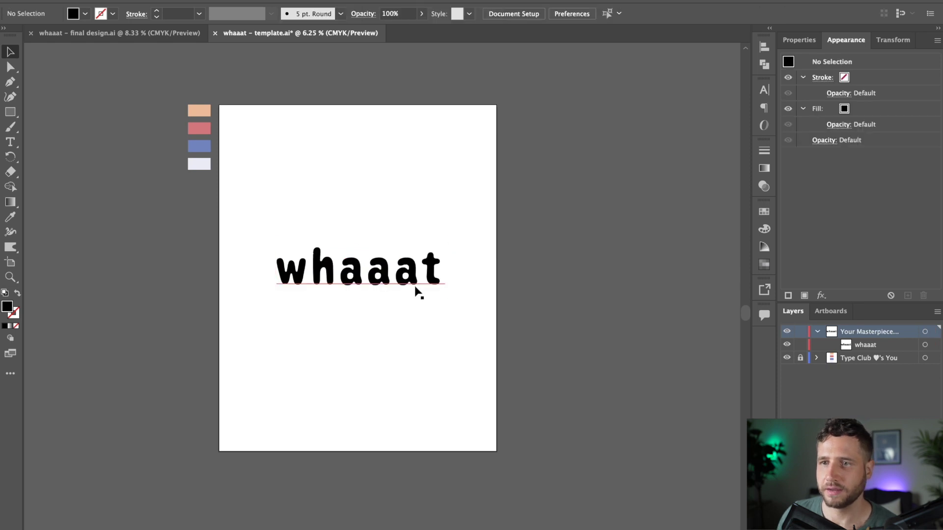
left_click(381, 264)
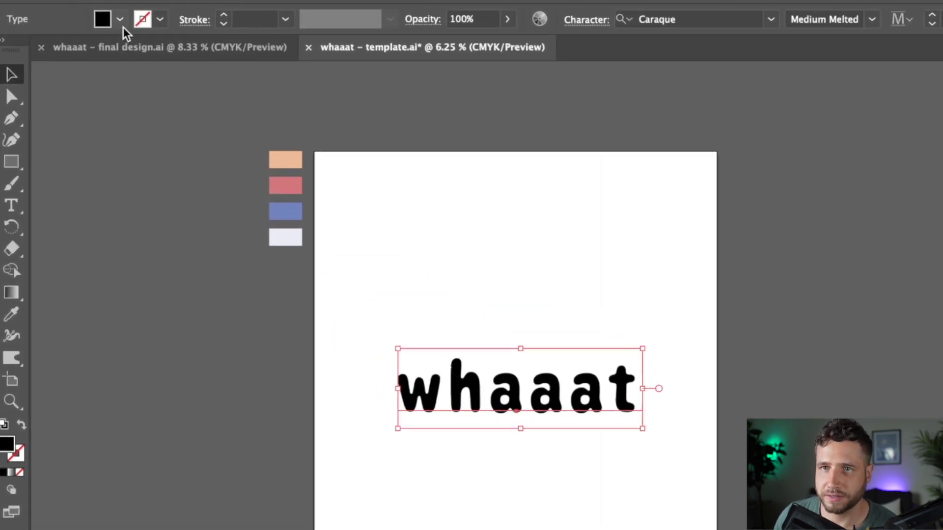
left_click(85, 13)
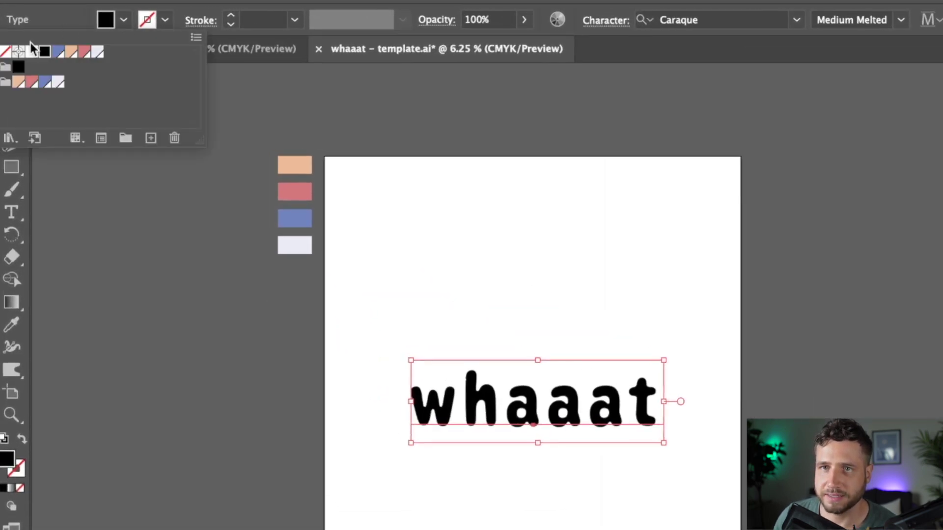
left_click(71, 52)
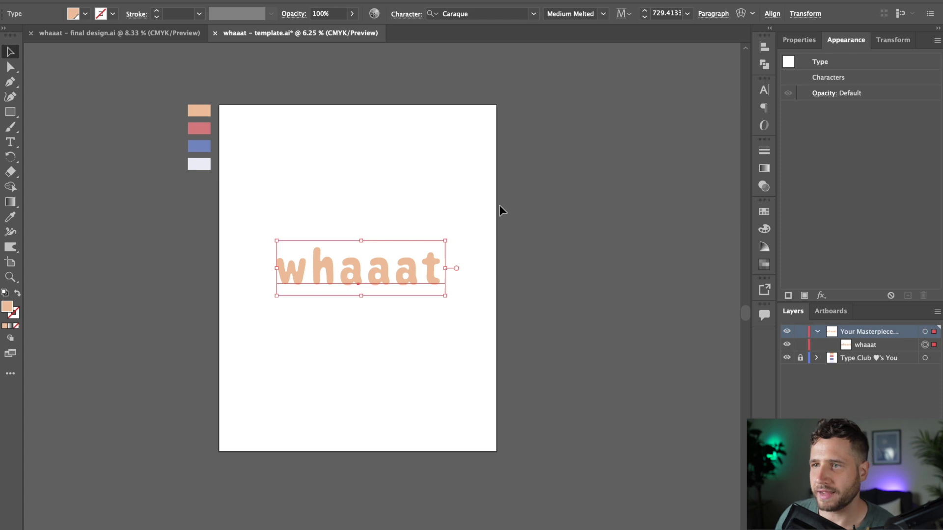
left_click(549, 170)
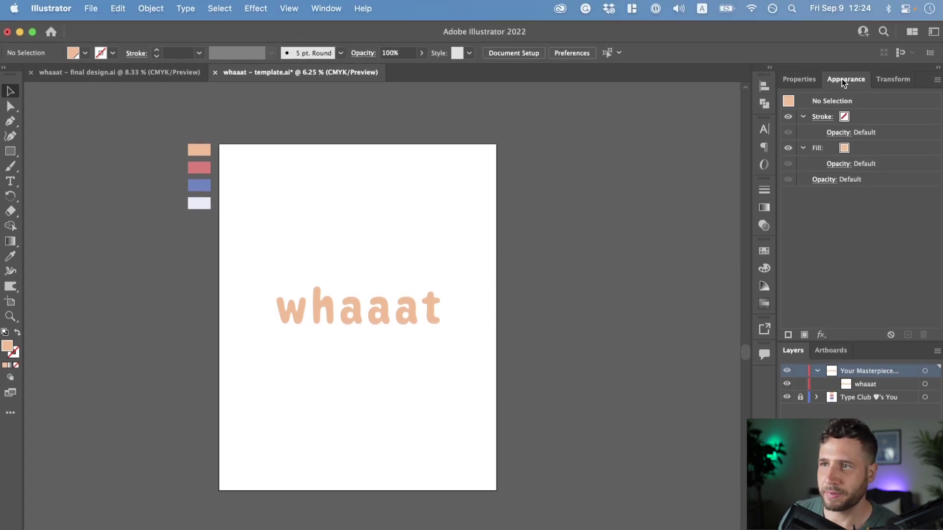
left_click(331, 8)
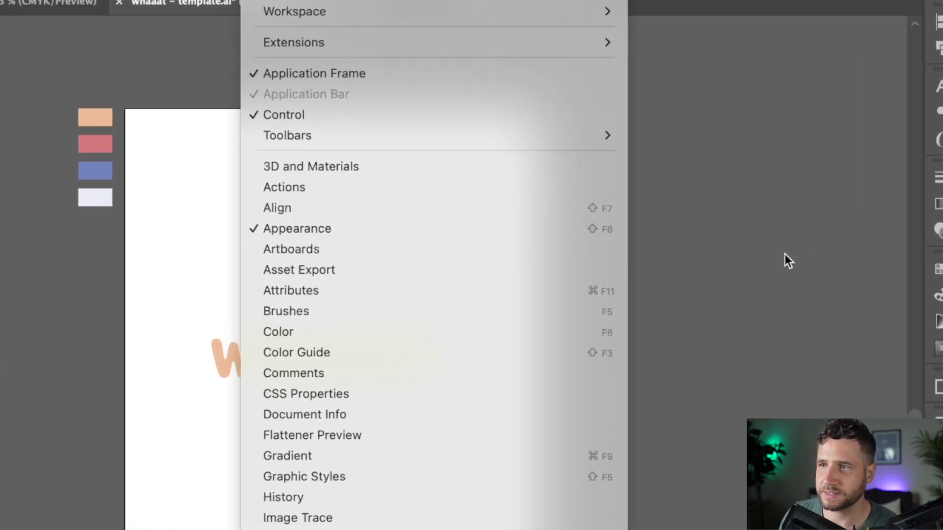
left_click(785, 255)
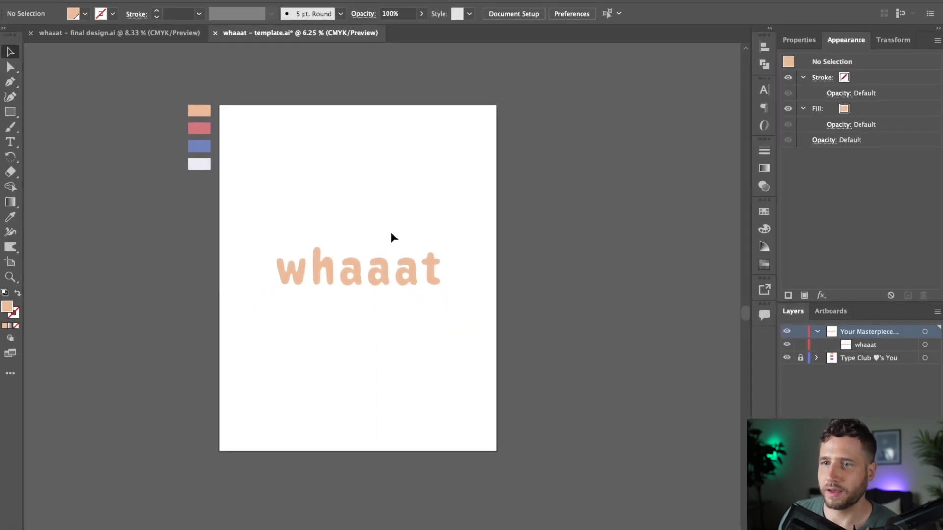
key("super+a")
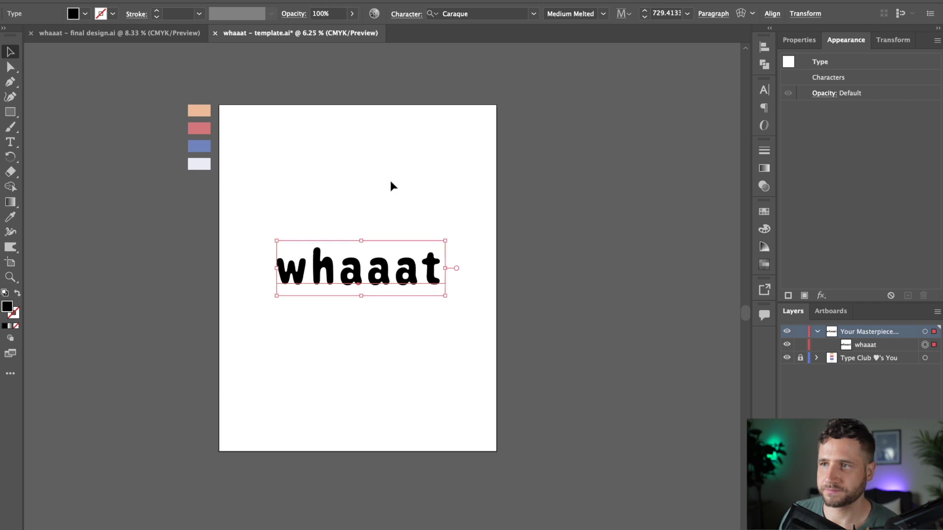
Step: Add a new fill to the whaaat type and set it to the peach swatch
left_click(390, 180)
left_click(364, 284)
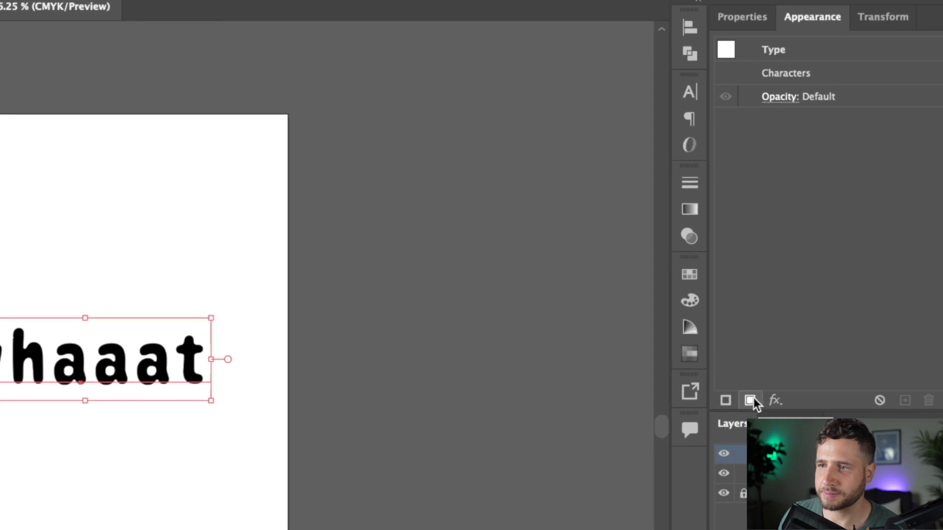
left_click(754, 398)
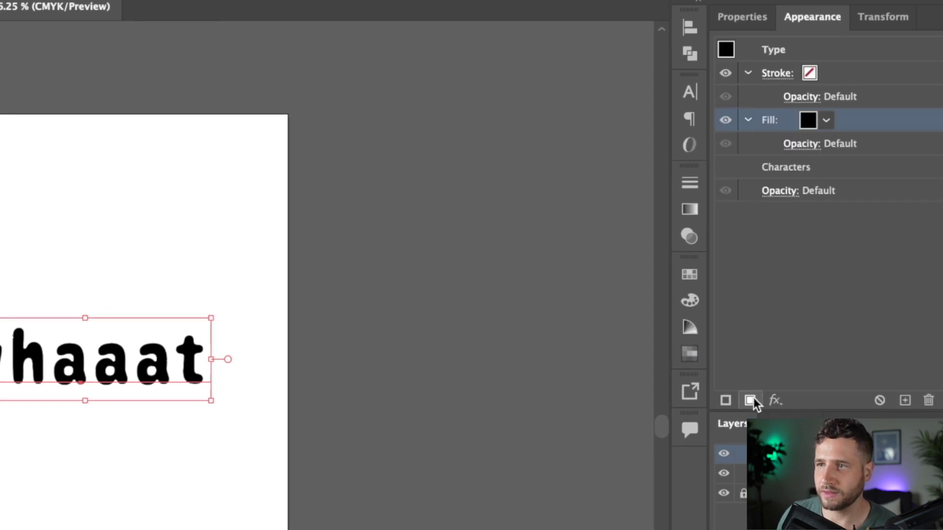
left_click(827, 121)
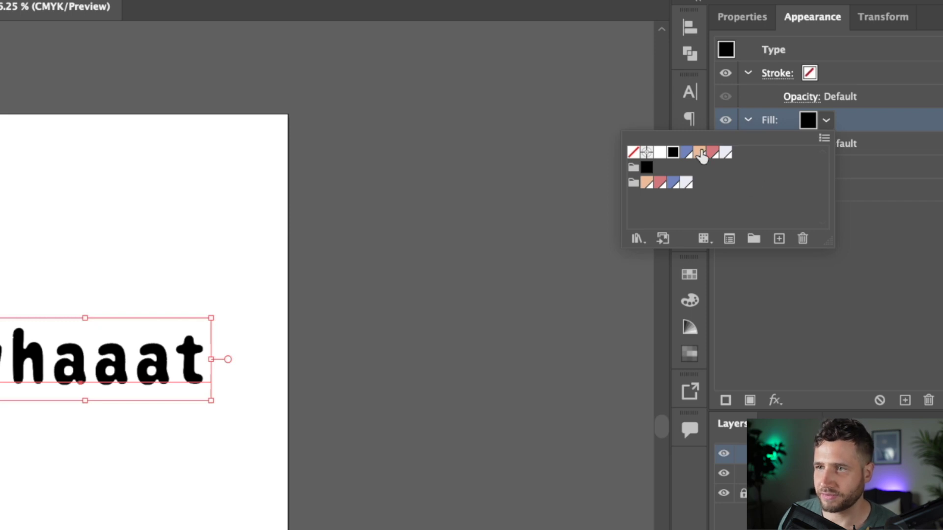
left_click(700, 153)
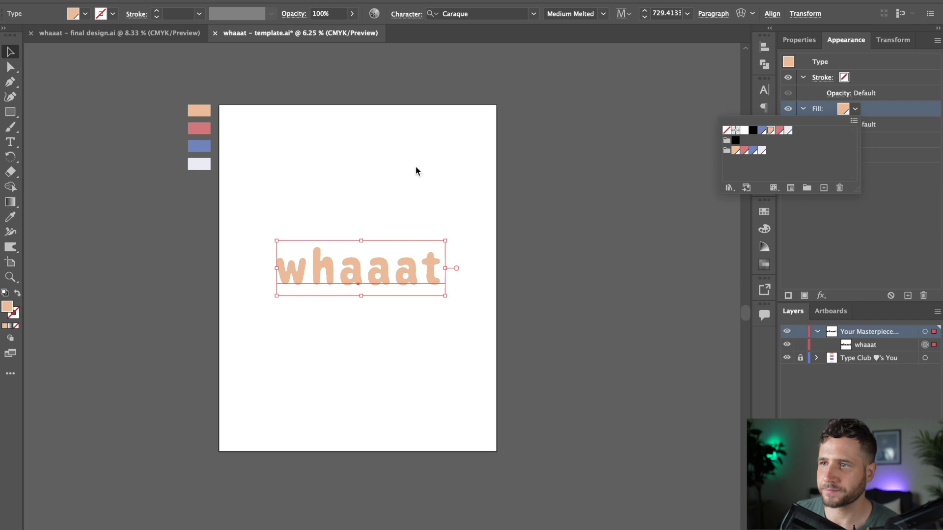
left_click(346, 197)
left_click(389, 275)
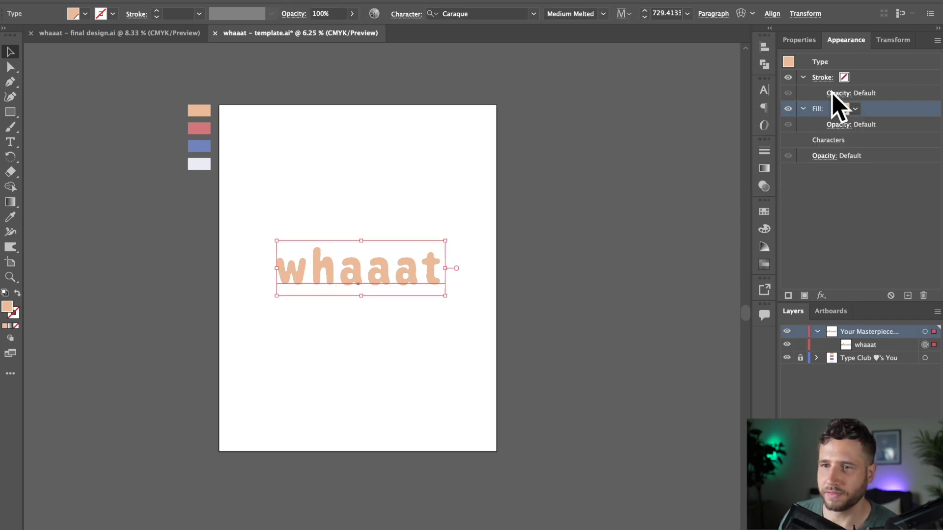
Step: Add a black stroke to whaaat and raise its weight to 7 pt
left_click(788, 297)
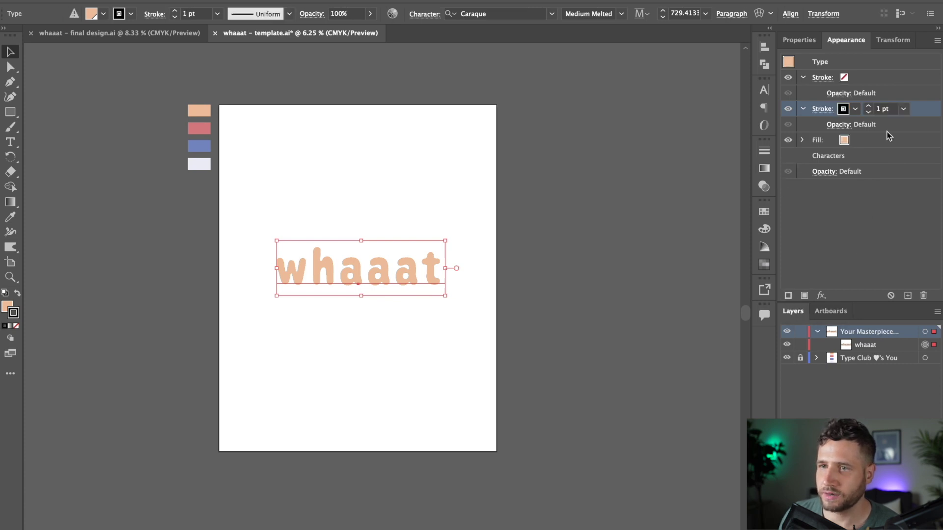
left_click(869, 106)
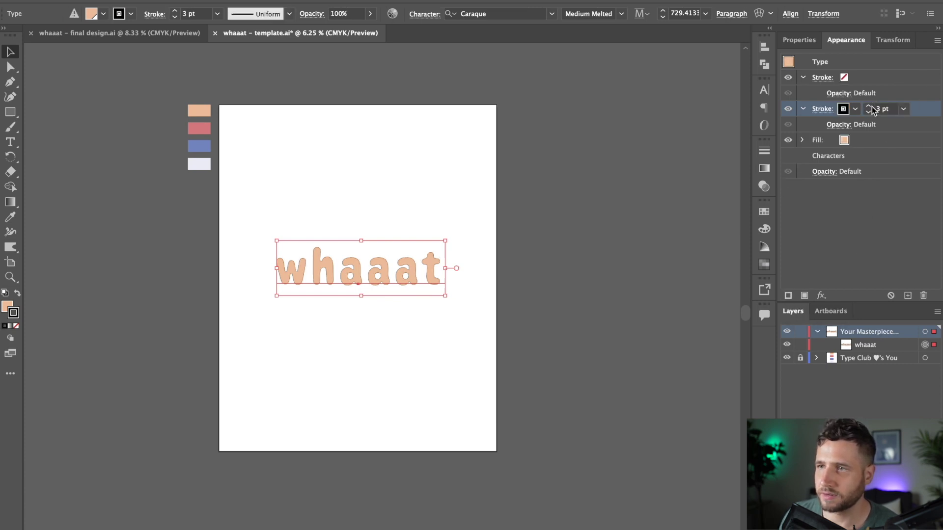
left_click(869, 106)
left_click(869, 105)
left_click(872, 107)
left_click(872, 106)
left_click(872, 107)
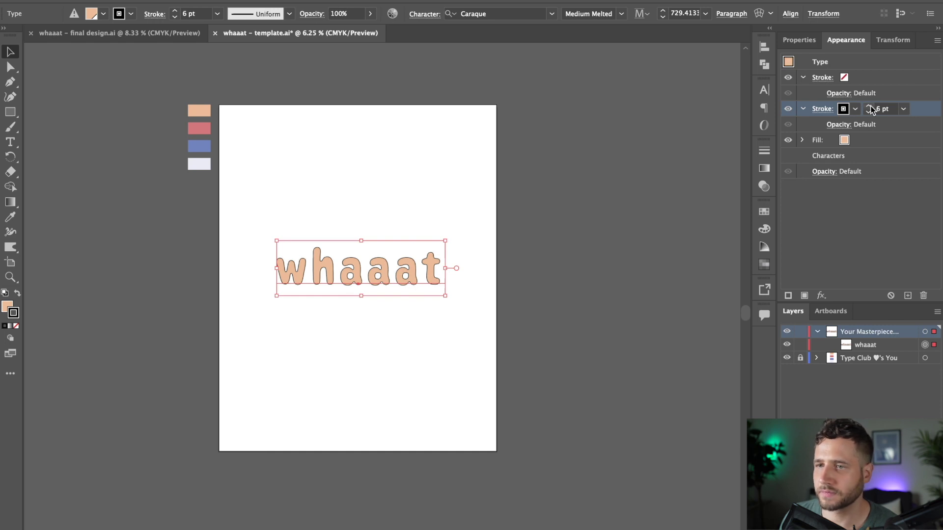
left_click(471, 229)
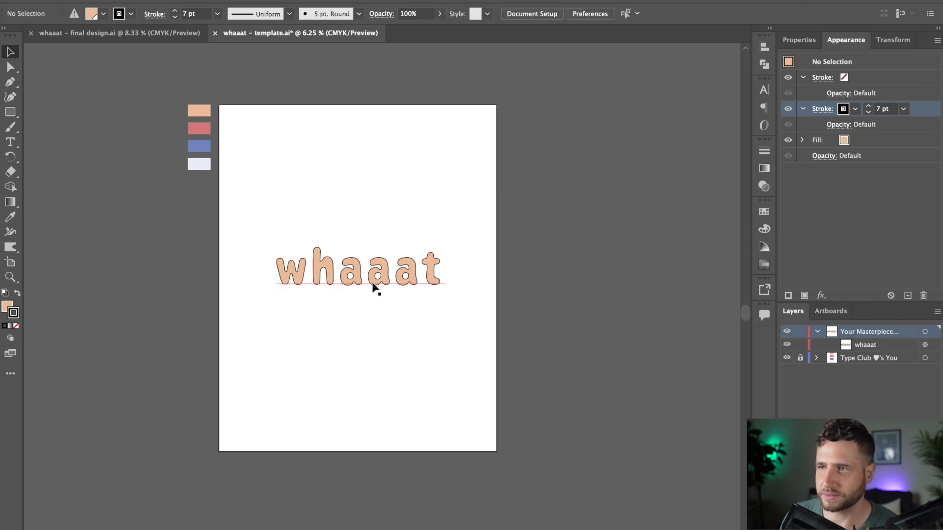
Step: Zoom in to 25% and pan to frame the whole word
key("z")
left_click(386, 292)
left_click(404, 300)
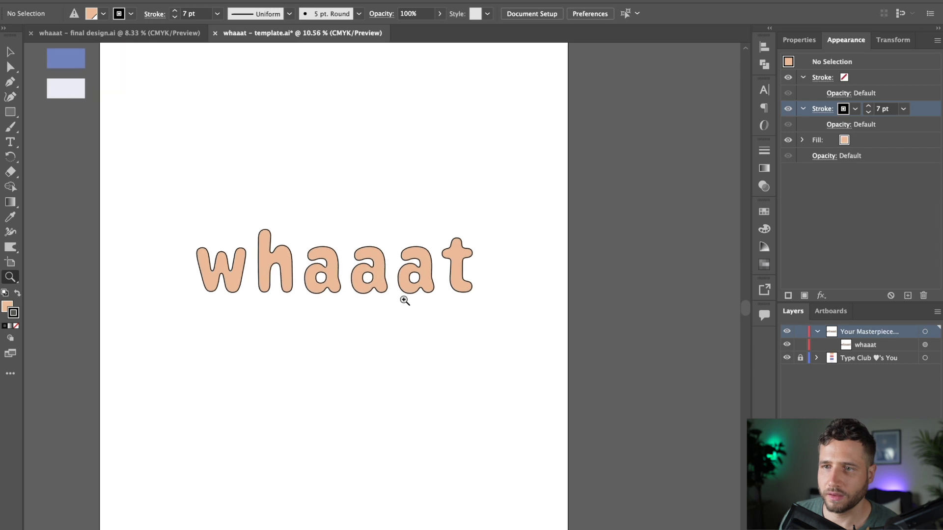
left_click(411, 299)
left_click(332, 283)
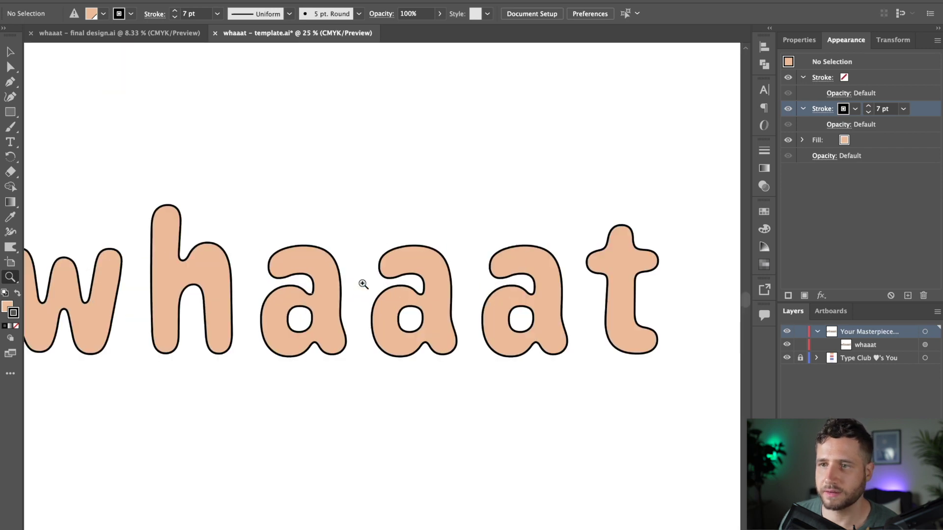
key("v")
left_click_drag(362, 280, 432, 205)
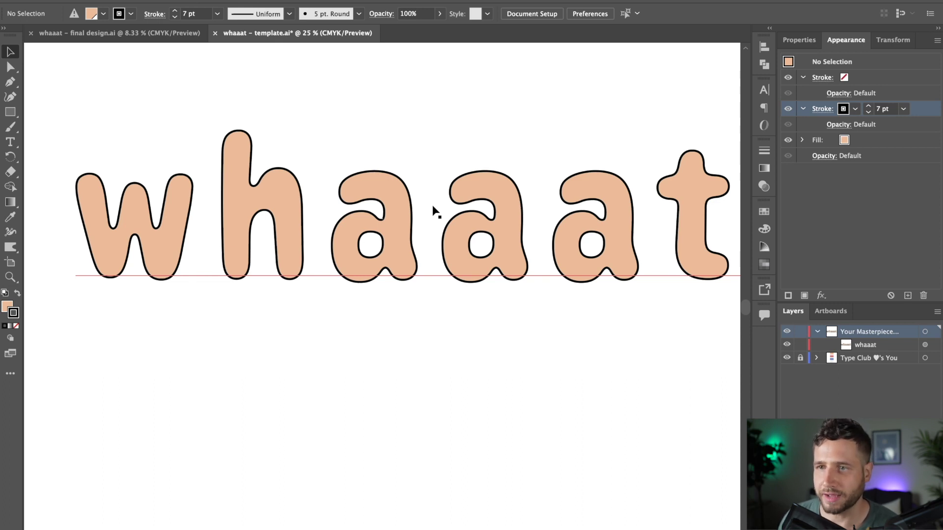
scroll(435, 212, "up", 1)
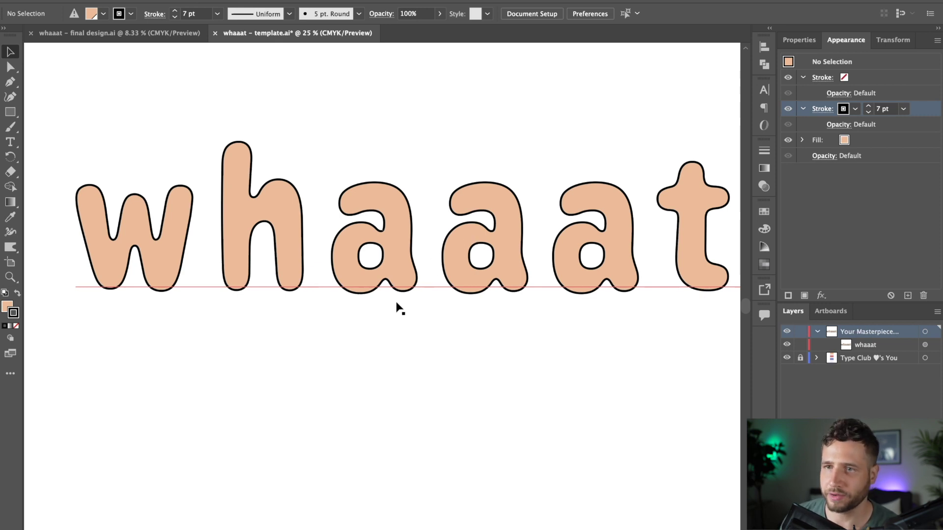
Step: Apply a Roughen effect to whaaat with Smooth points and Absolute size
left_click(405, 223)
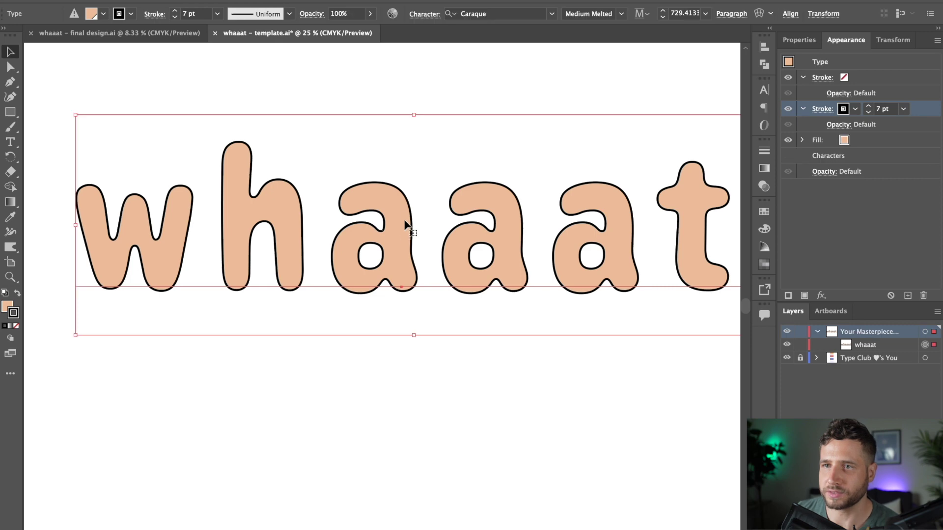
left_click(256, 8)
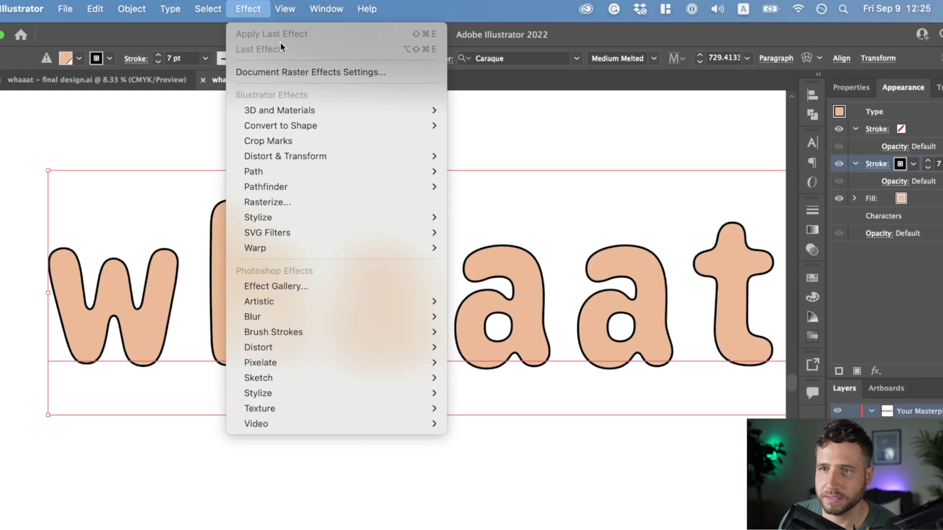
mouse_move(340, 143)
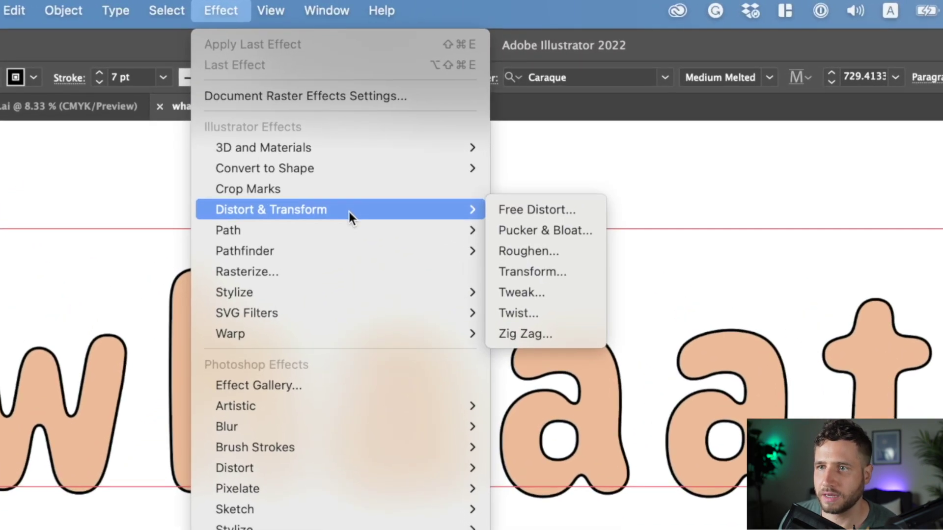
left_click(559, 253)
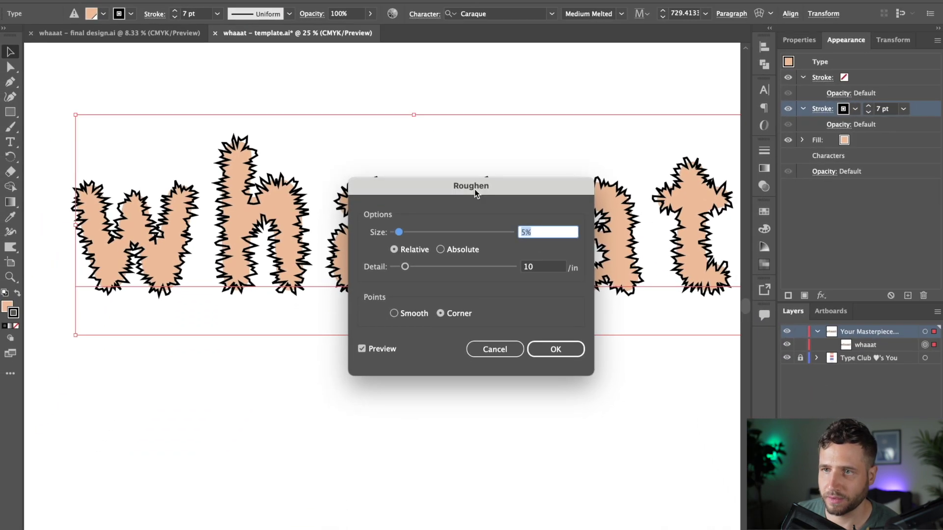
left_click_drag(474, 189, 644, 350)
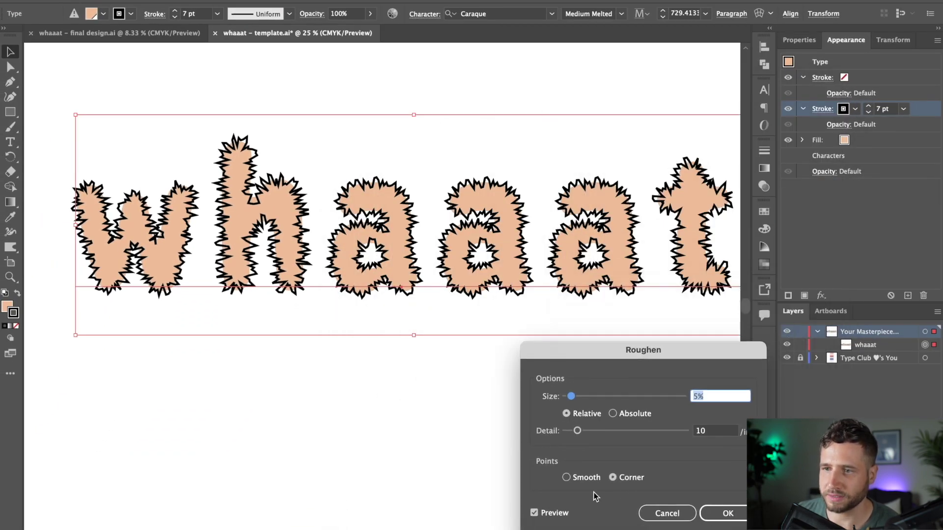
left_click(587, 479)
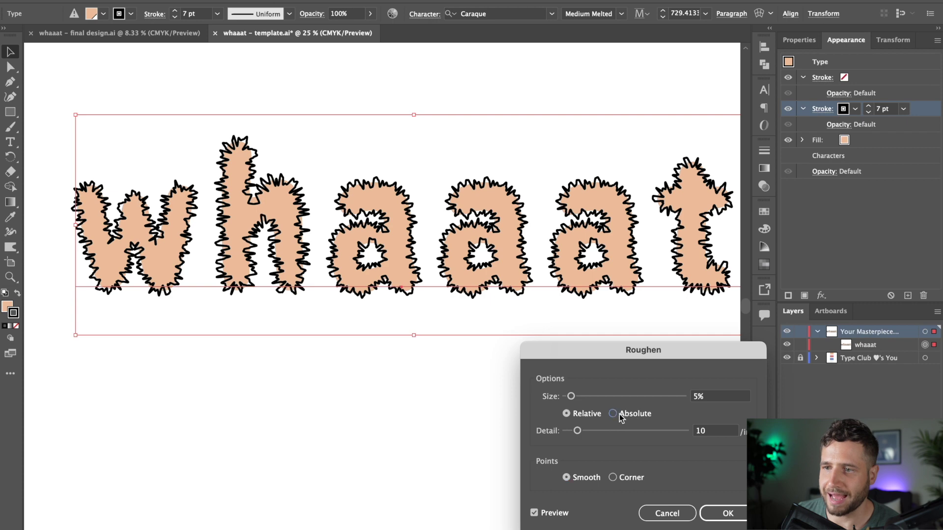
left_click(621, 416)
Step: Experiment with roughen sizes from 0 to 14 px and detail values down to 3
left_click(732, 396)
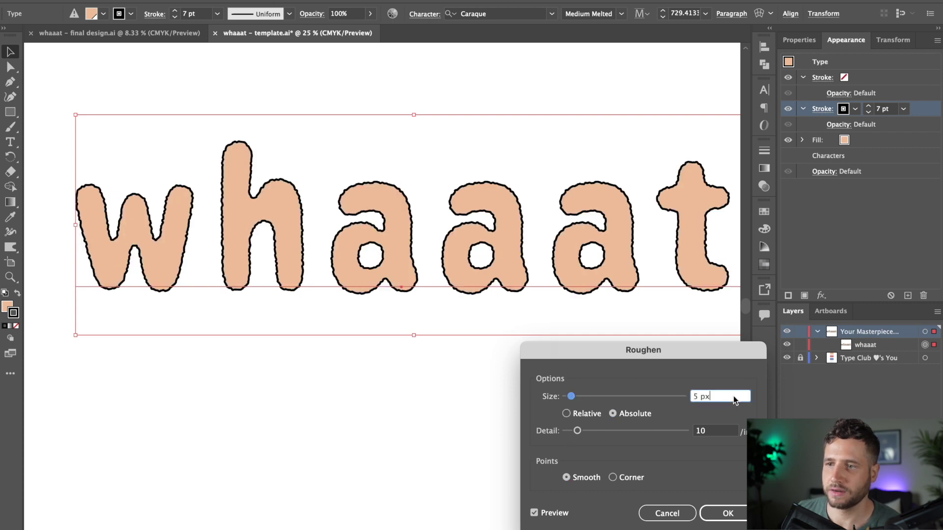
key("Down")
key("Down")
key("Down")
key("Down")
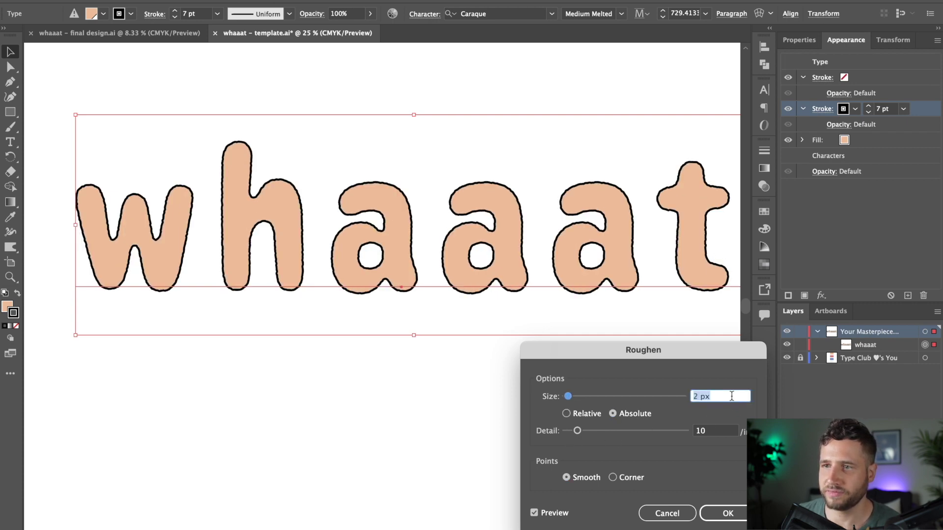
key("Down")
key("Down")
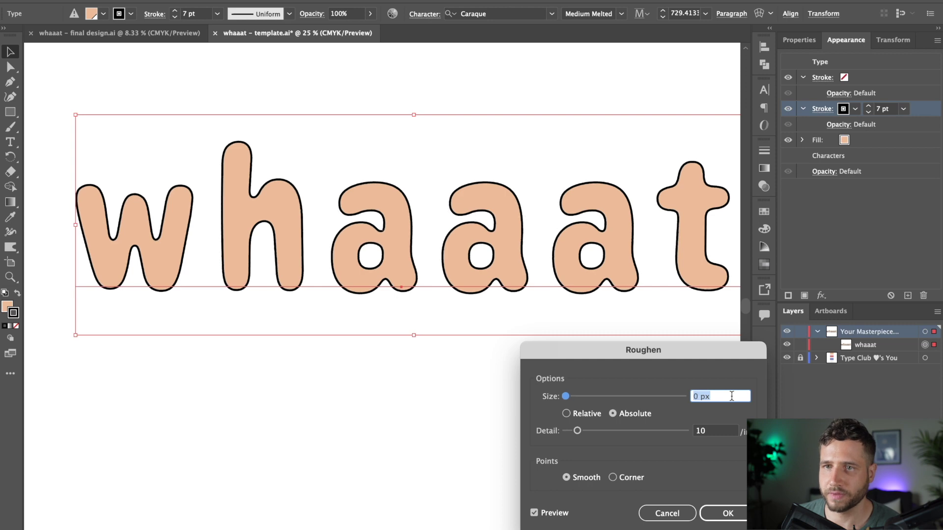
key("Up")
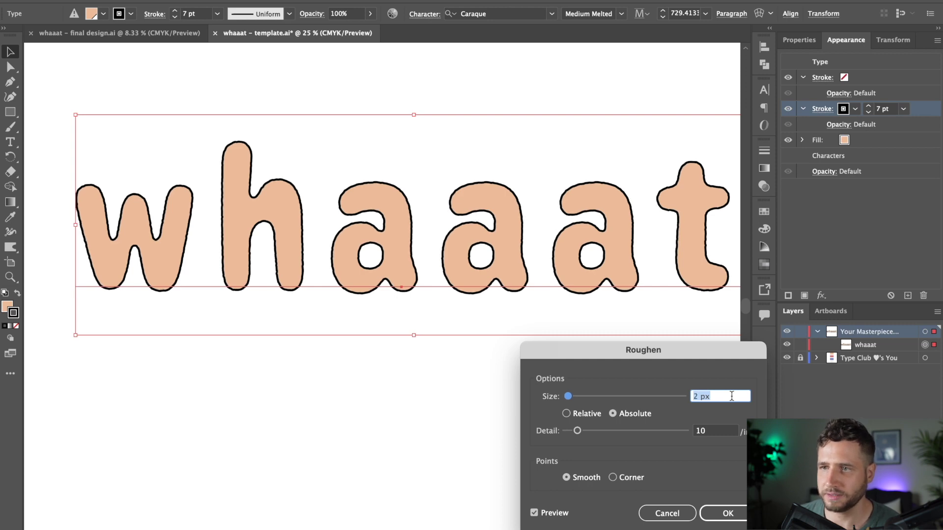
key("Tab")
key("Tab")
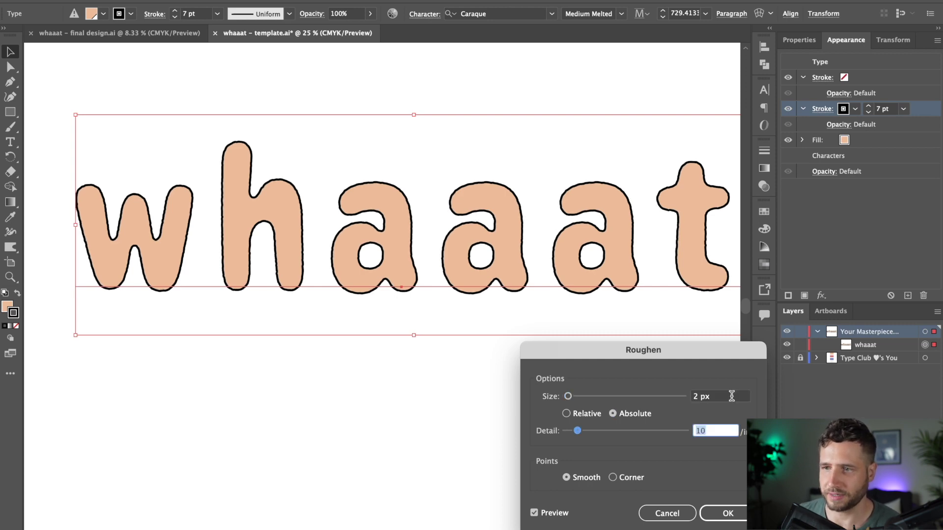
key("Down")
key("Down")
key("Down")
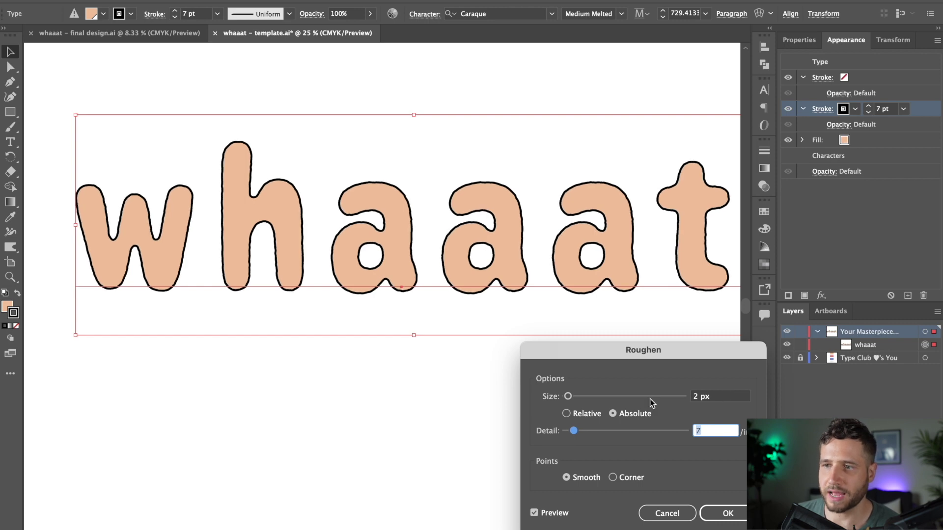
left_click(582, 397)
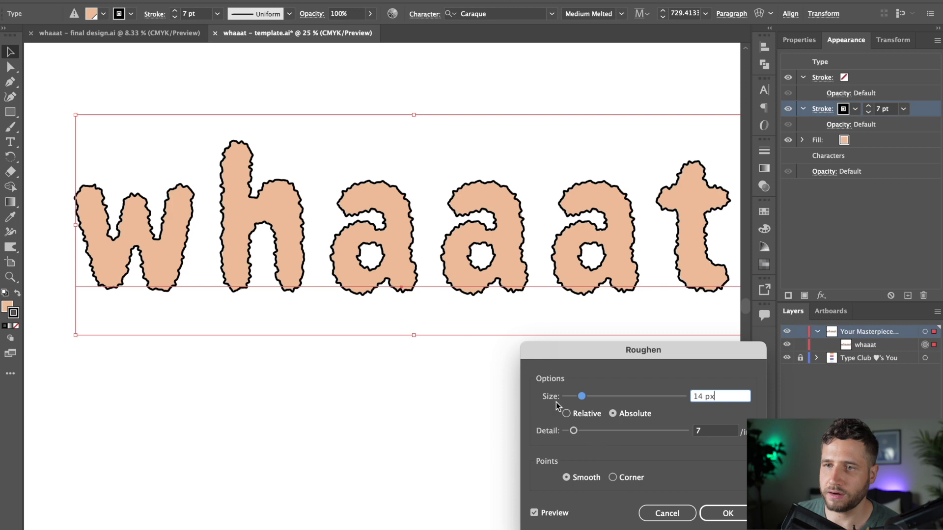
left_click_drag(584, 431, 621, 433)
left_click(564, 431)
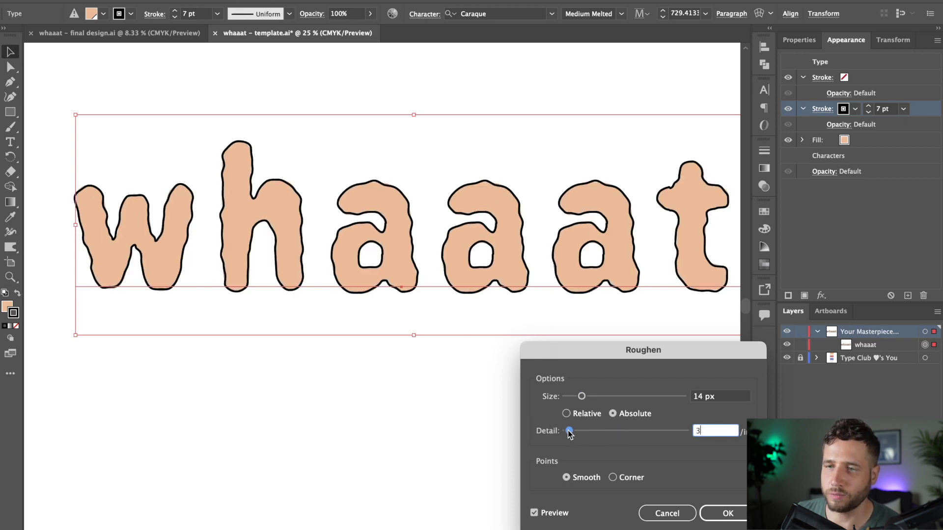
Step: Set the roughen Size to 2 px and Detail to 7, and confirm
left_click(720, 397)
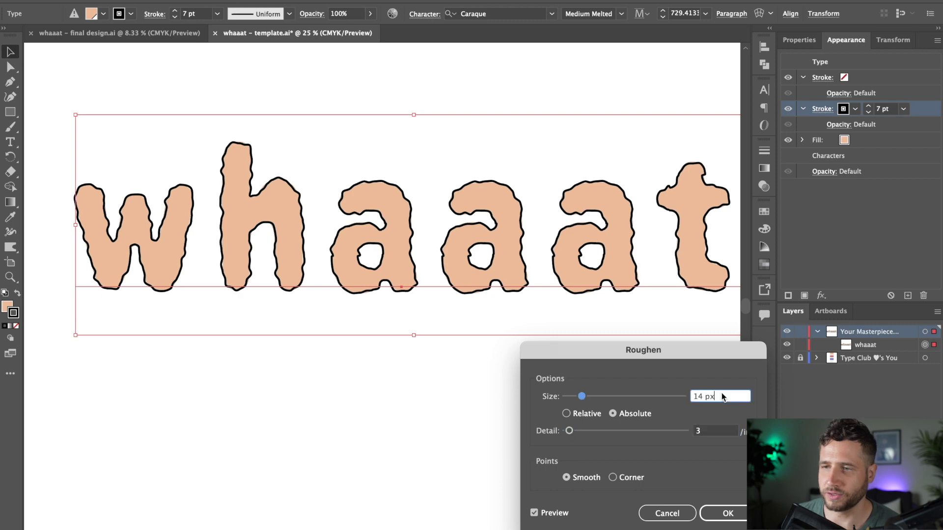
key("BackSpace")
key("BackSpace")
key("BackSpace")
key("BackSpace")
key("BackSpace")
type("2")
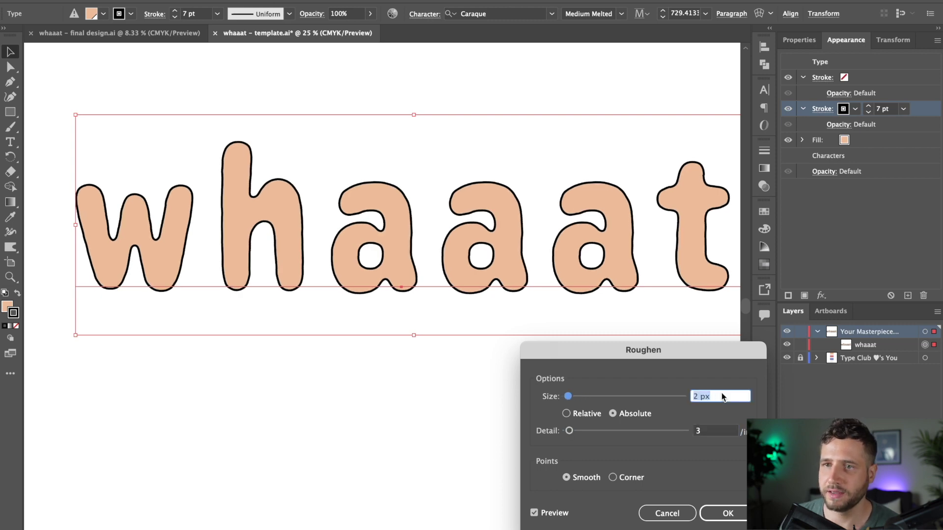
left_click(712, 431)
key("BackSpace")
type("6")
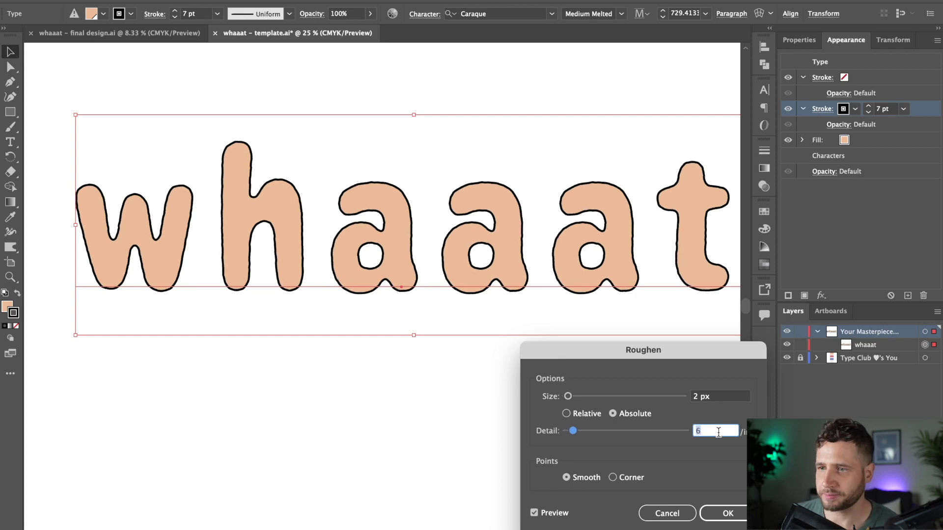
key("Up")
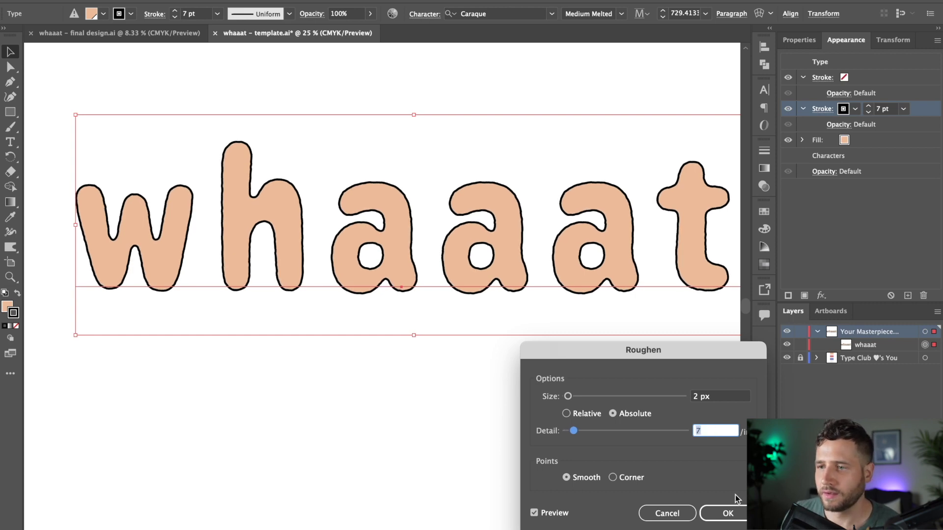
left_click(732, 512)
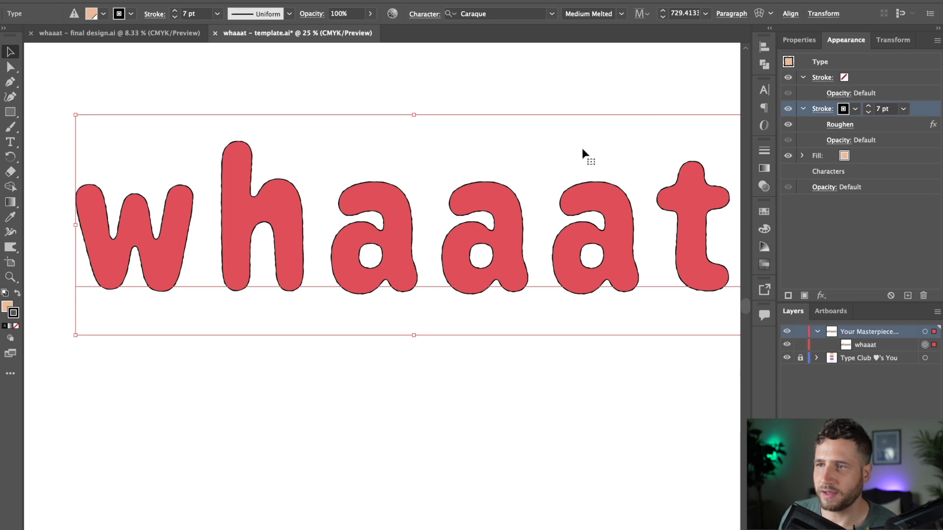
Step: Test retyping the lettering as 'hellooo', then undo it back to whaaat
left_click(546, 410)
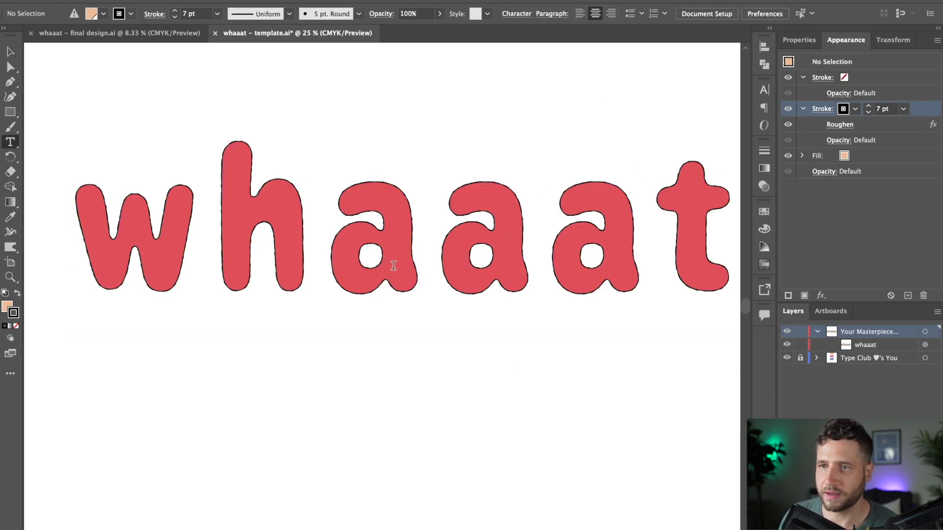
double_click(407, 271)
type("hellooo")
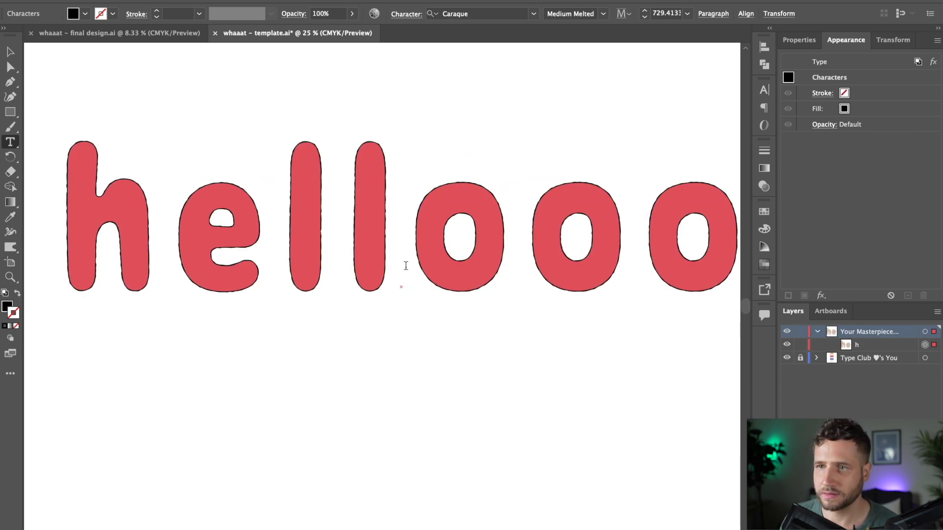
left_click(11, 52)
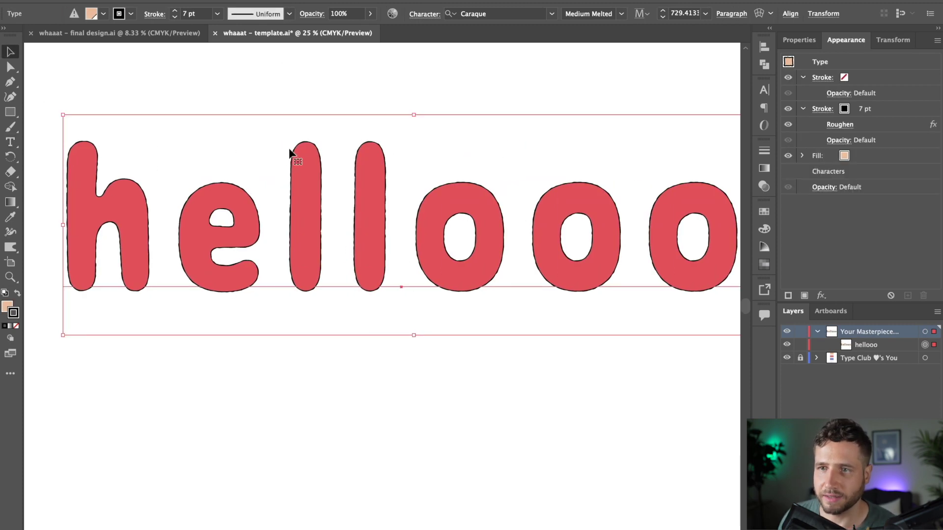
left_click(317, 391)
key("super+z")
key("super+z")
key("super+z")
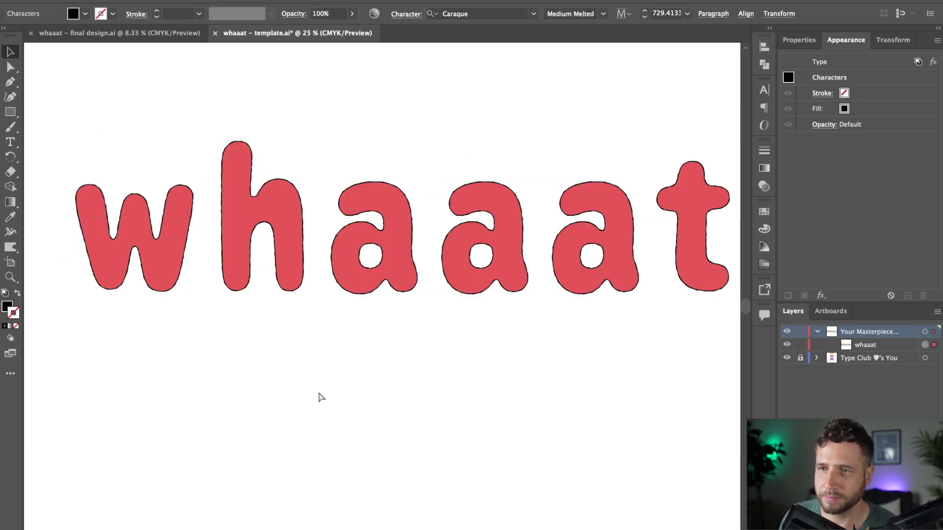
key("super+shift+z")
Step: Zoom out to 8.33% so the artboard and swatches show, then reselect the lettering
key("z")
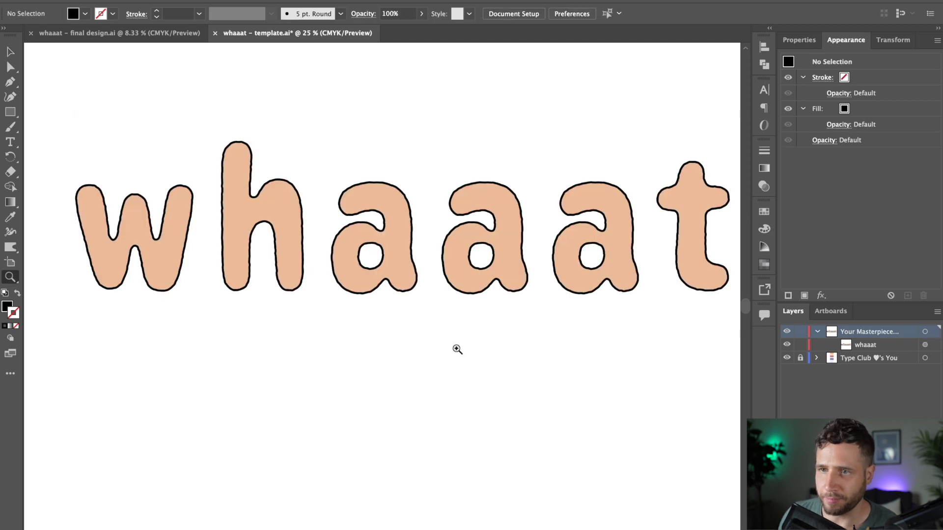
left_click(457, 352, "alt")
left_click(458, 329, "alt")
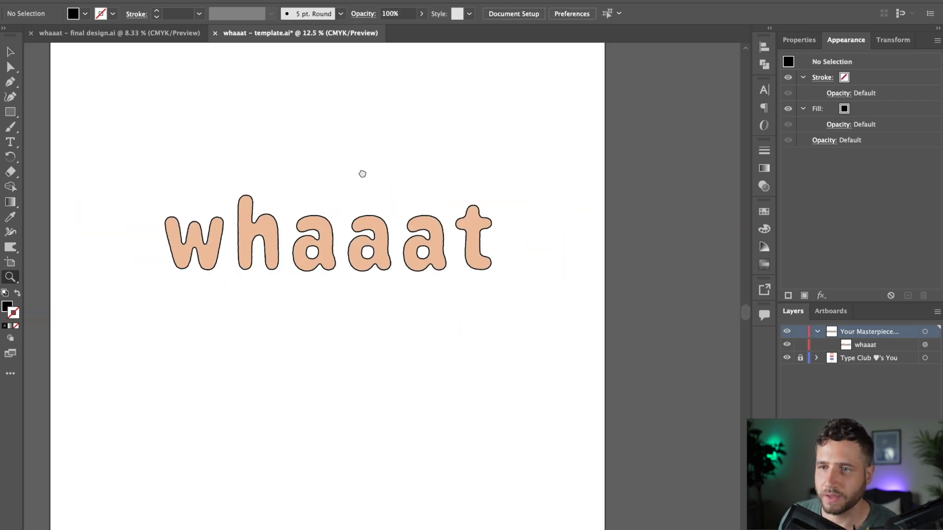
left_click_drag(362, 175, 483, 257)
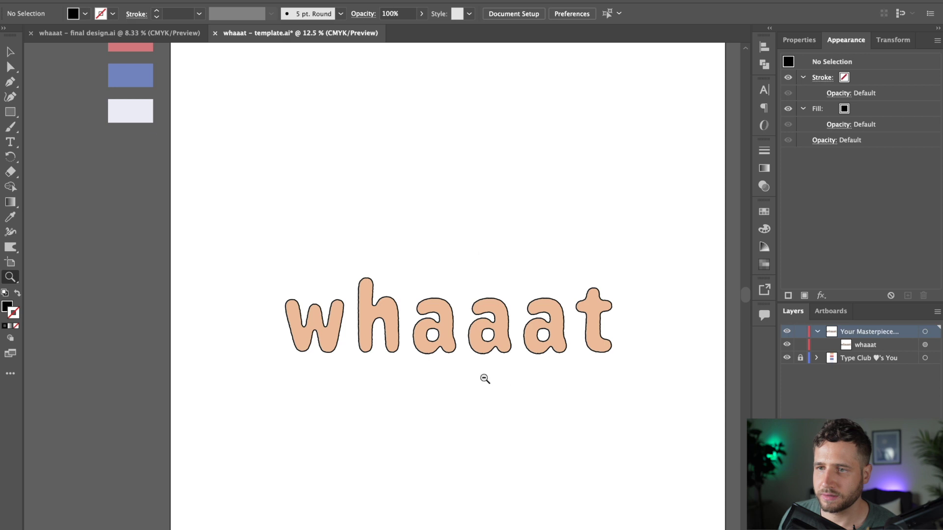
left_click(484, 379, "alt")
left_click_drag(422, 240, 470, 308)
key("v")
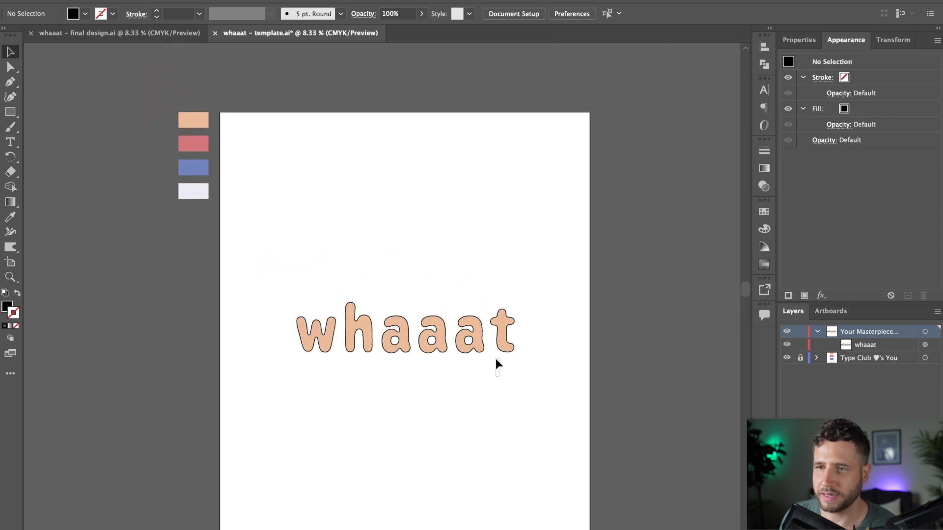
left_click(496, 358)
Step: Compare with the finished design, then duplicate the lettering's peach fill in Appearance
left_click(545, 268)
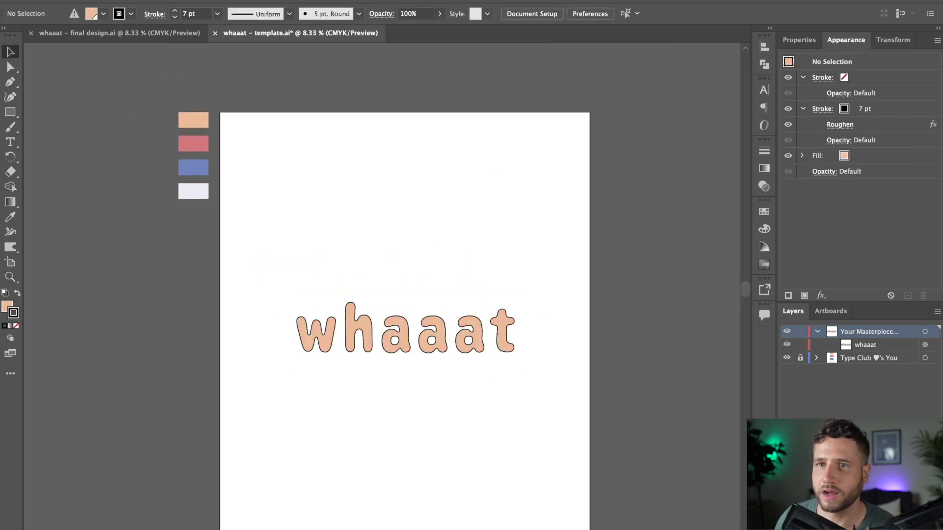
left_click(164, 40)
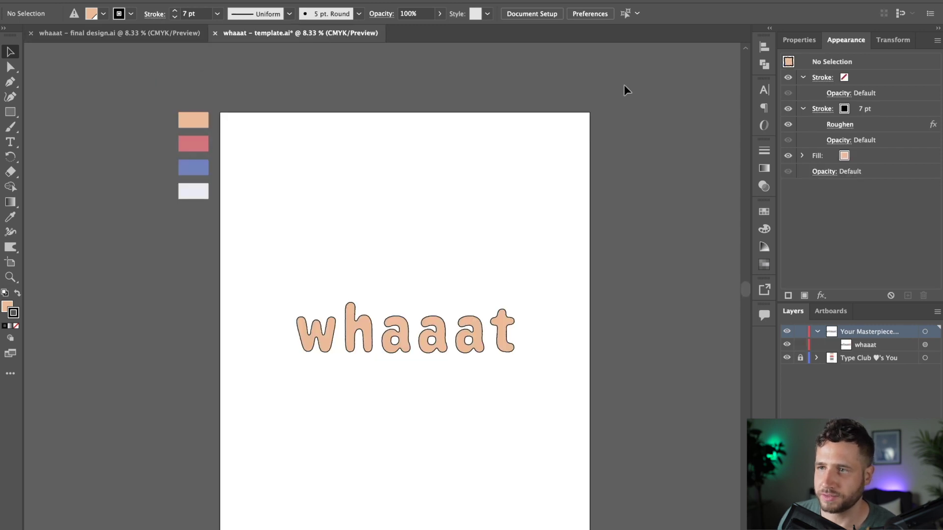
left_click(291, 34)
left_click(875, 155)
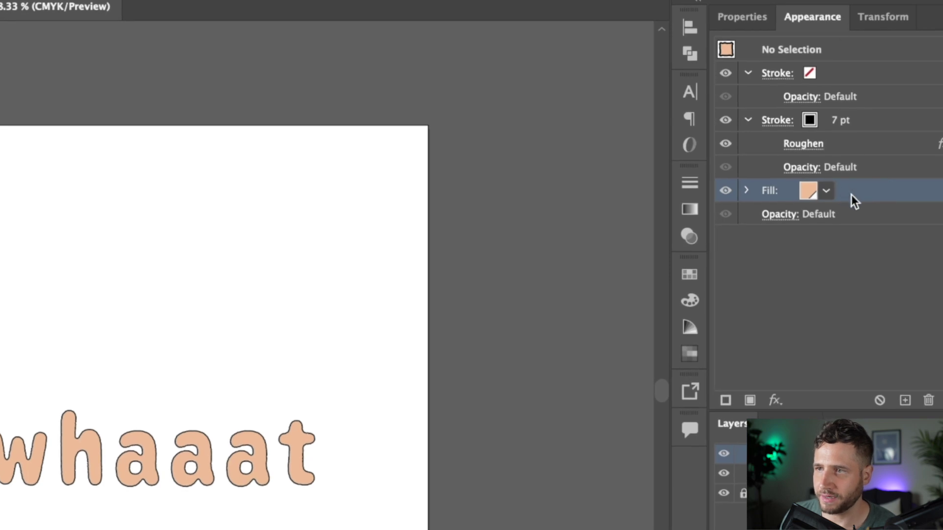
left_click_drag(858, 199, 906, 401)
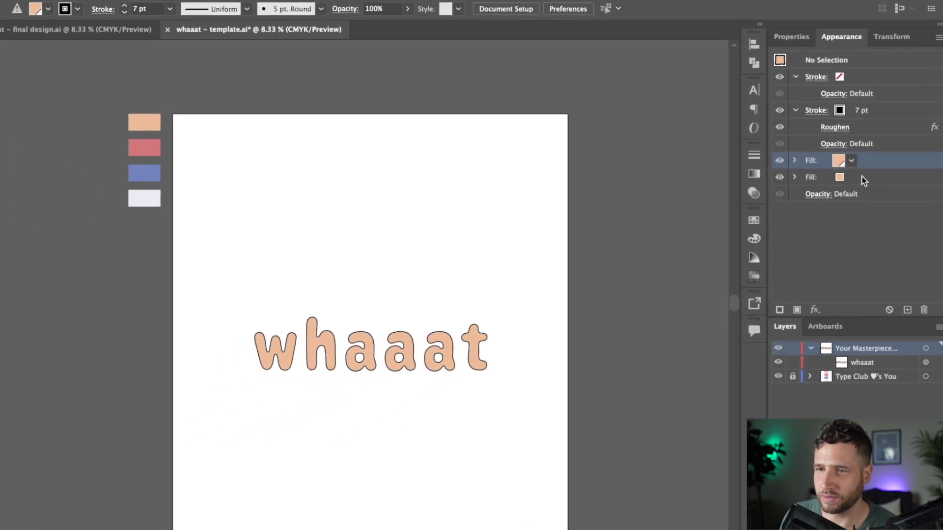
scroll(585, 320, "down", 3)
key("z")
left_click(501, 322)
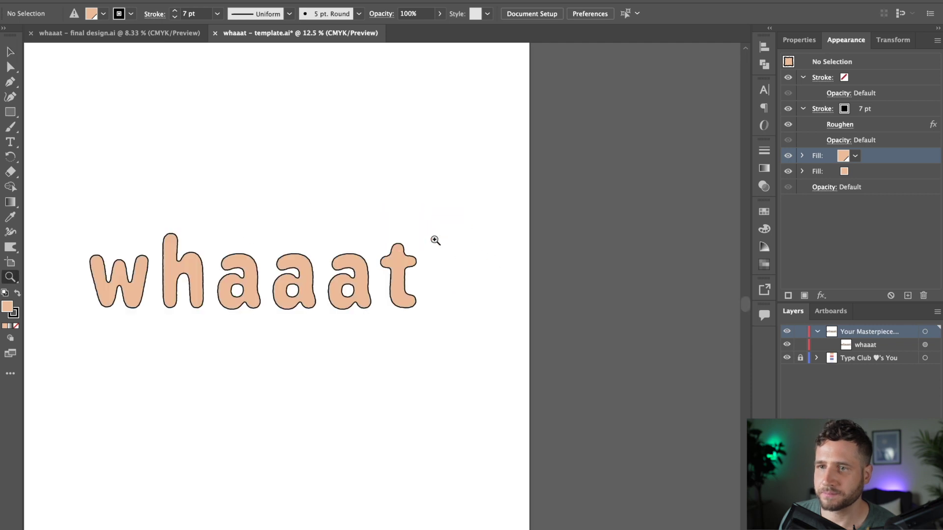
scroll(435, 240, "left", 5)
Step: Select the lower peach fill and check its colour values
left_click(887, 171)
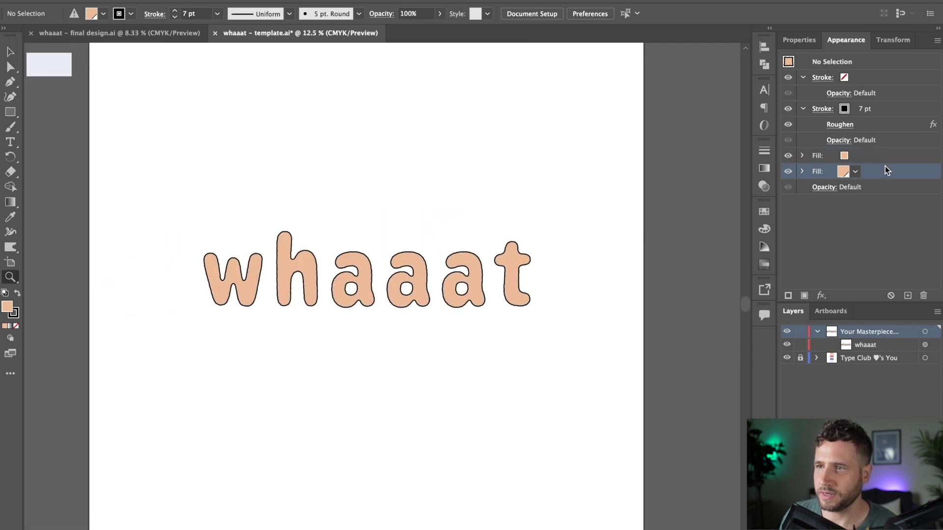
key("F6")
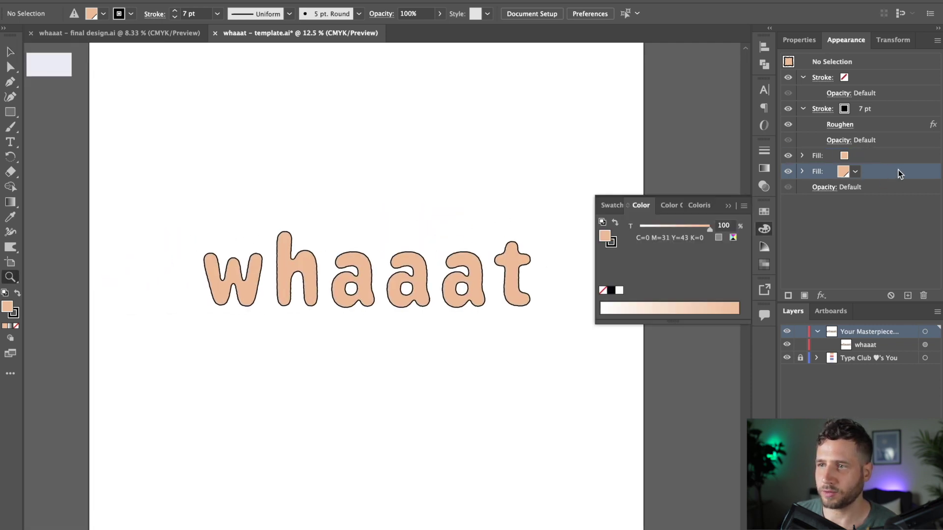
left_click(729, 205)
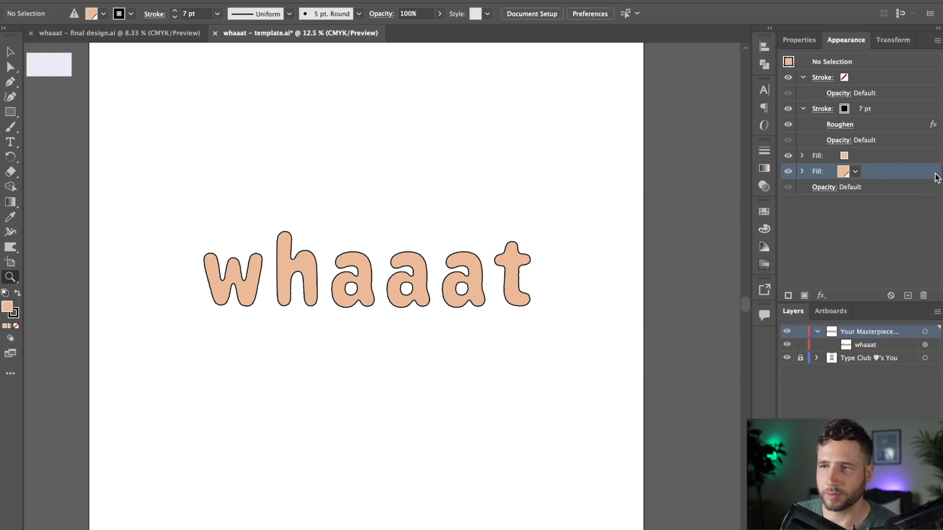
Step: Try a Transform offset on the lower fill, then cancel it so no shifted copy remains
left_click(256, 8)
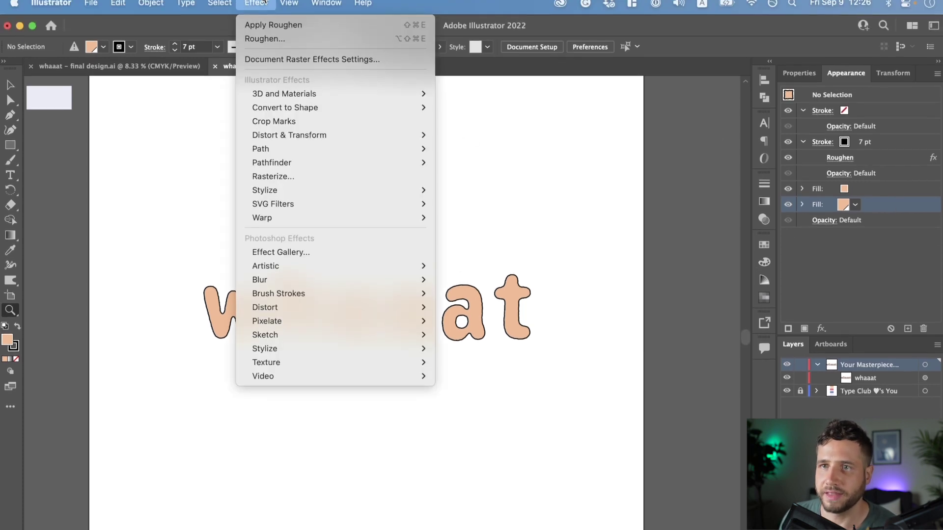
mouse_move(281, 6)
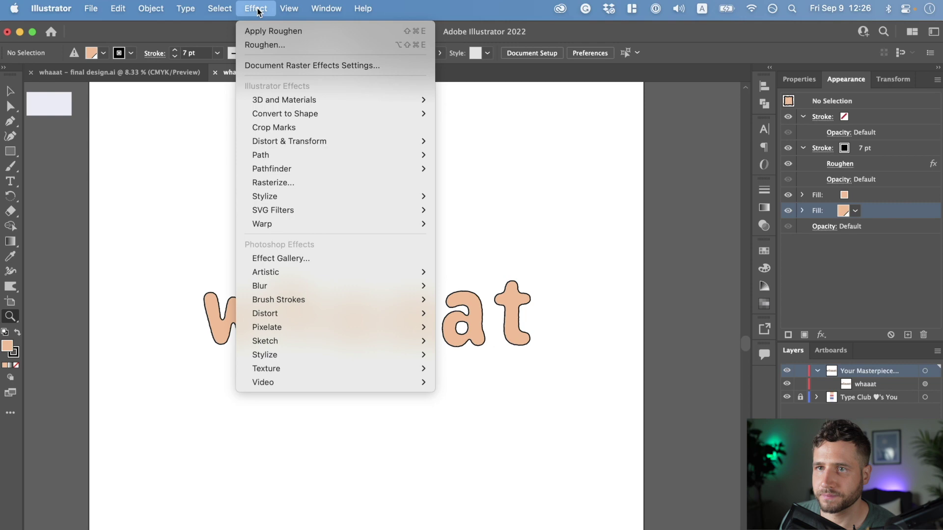
mouse_move(374, 142)
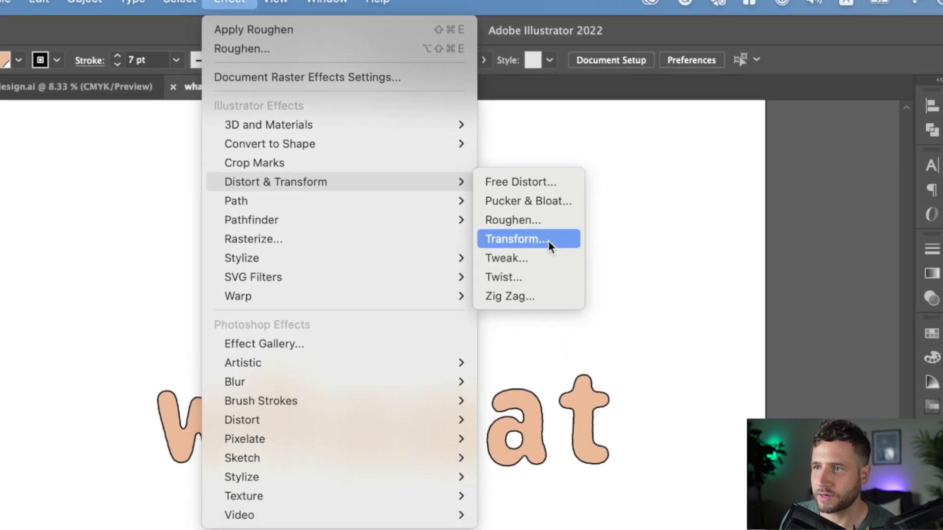
left_click(568, 272)
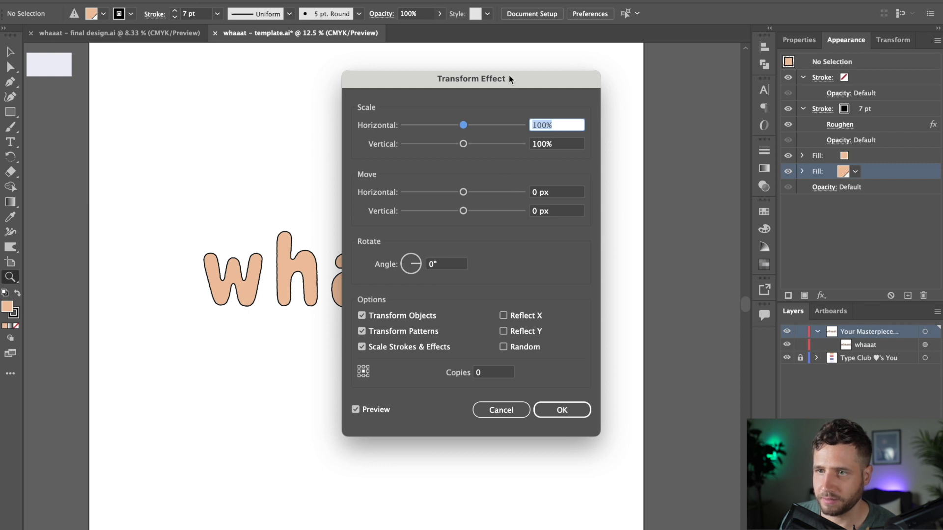
left_click_drag(510, 79, 791, 23)
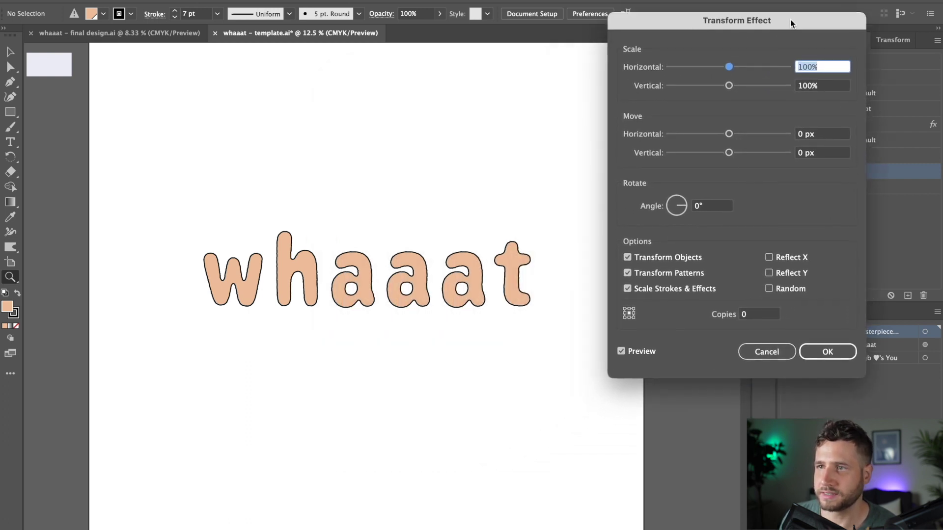
left_click(826, 134)
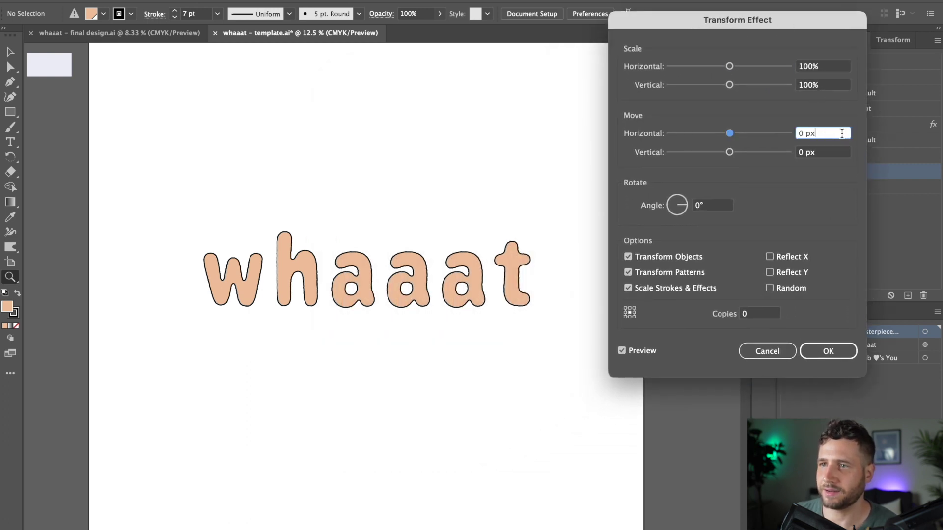
key("shift+Down")
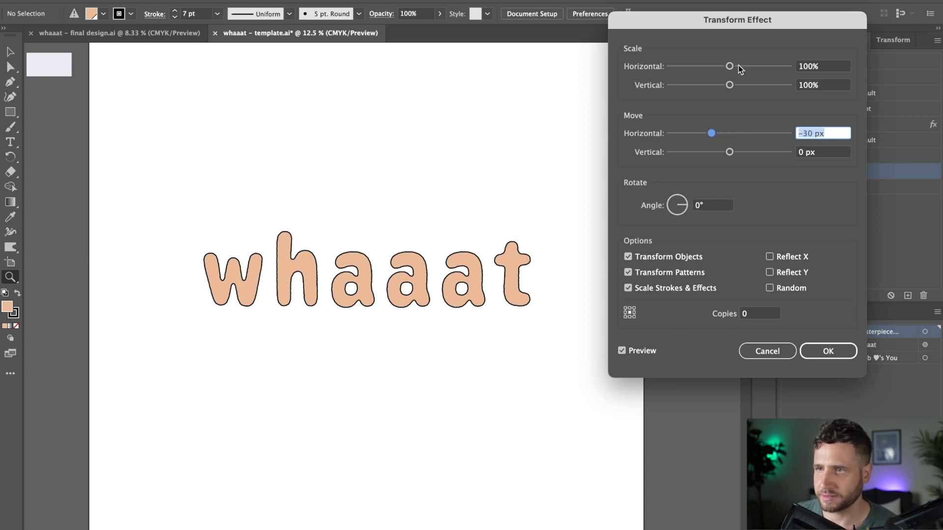
left_click_drag(774, 11, 710, 210)
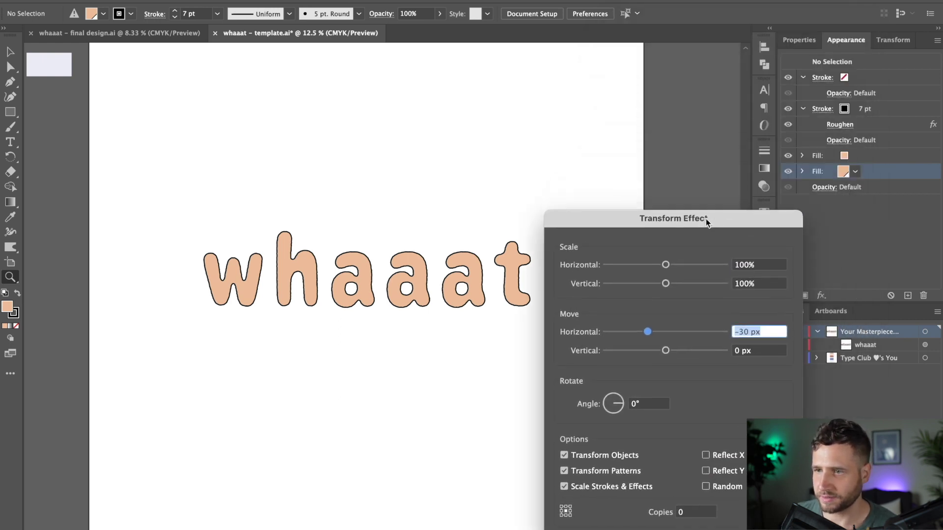
left_click(759, 352)
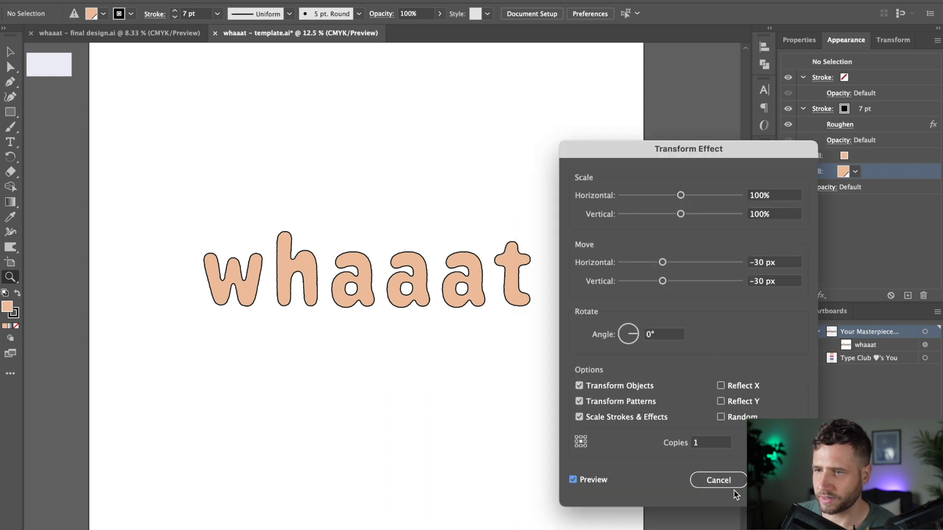
left_click(734, 485)
left_click(892, 158)
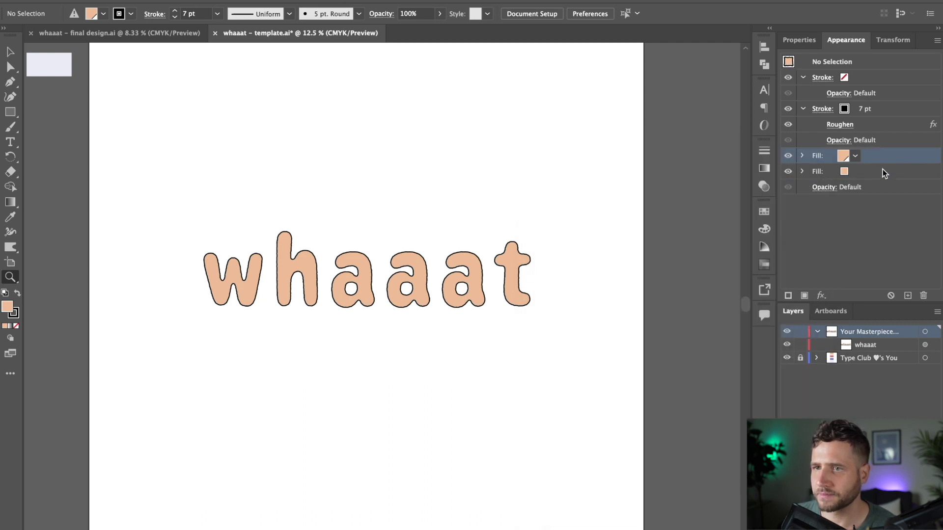
Step: Return to the other fill and select the whaaat lettering with the Selection tool (V)
left_click(886, 173)
key("v")
left_click(461, 246)
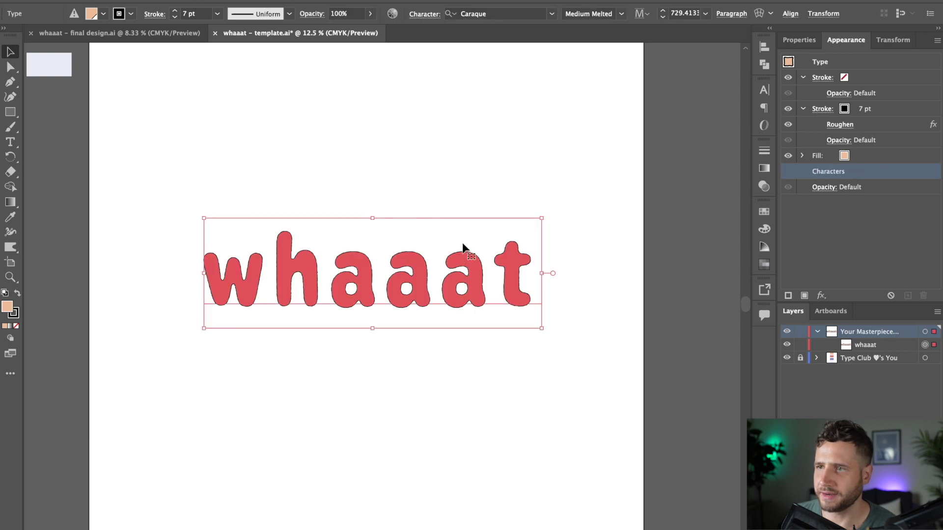
left_click(530, 138)
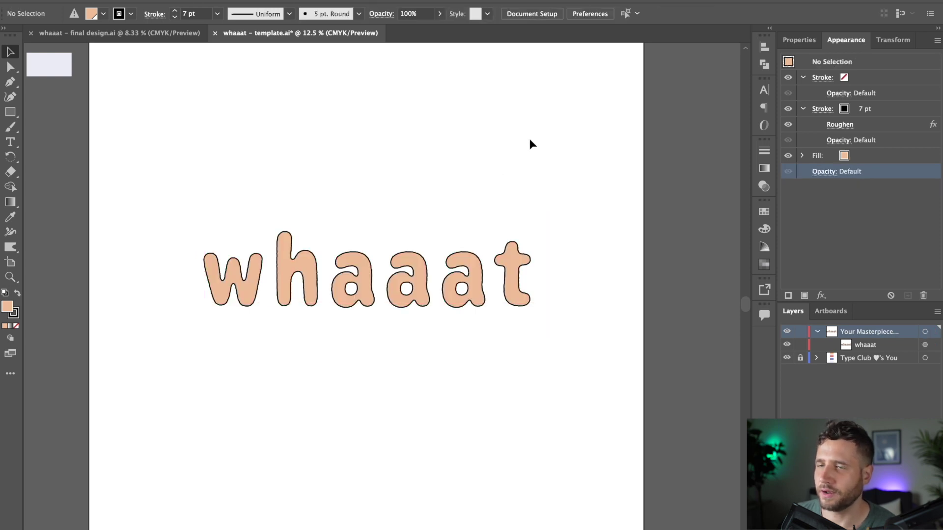
left_click(413, 263)
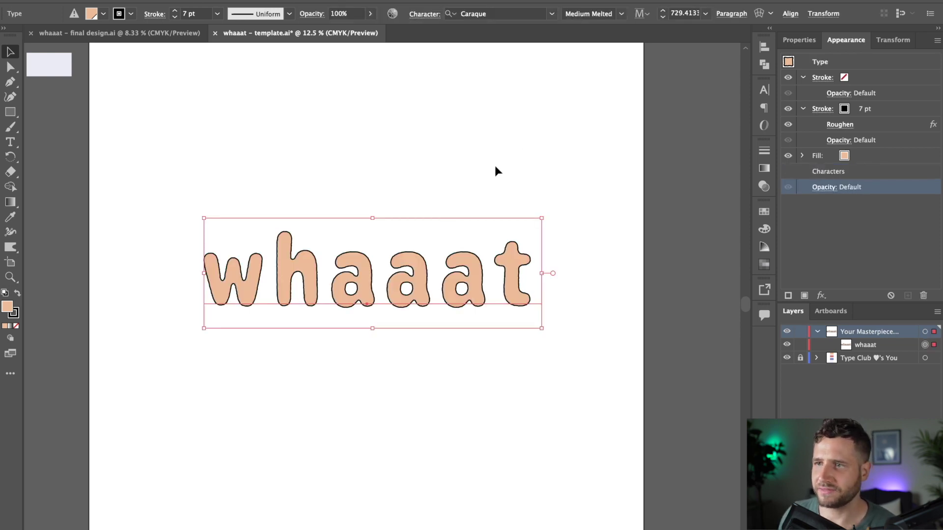
left_click(495, 165)
left_click(437, 283)
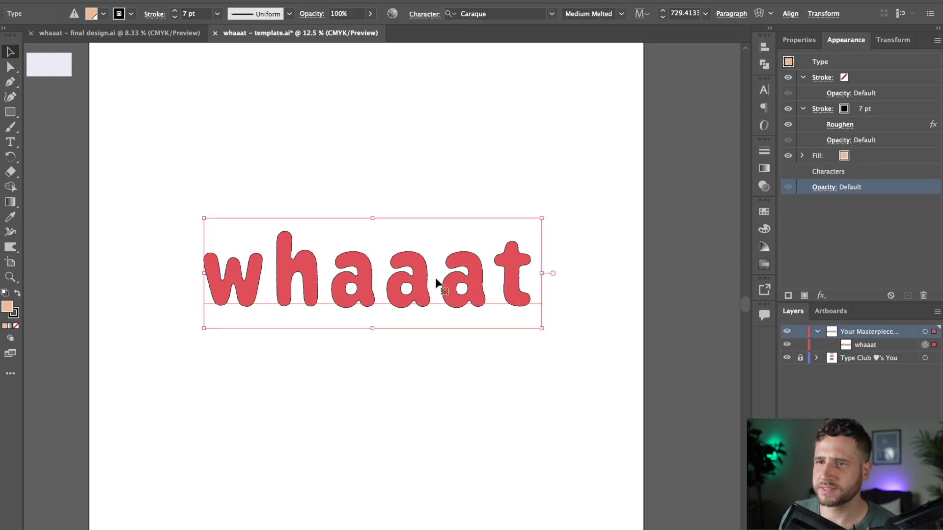
left_click(441, 137)
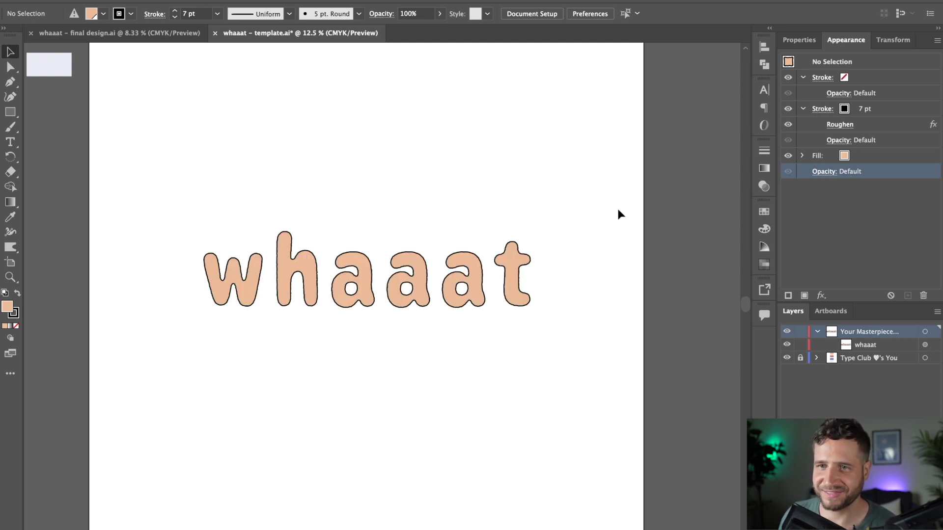
left_click(469, 278)
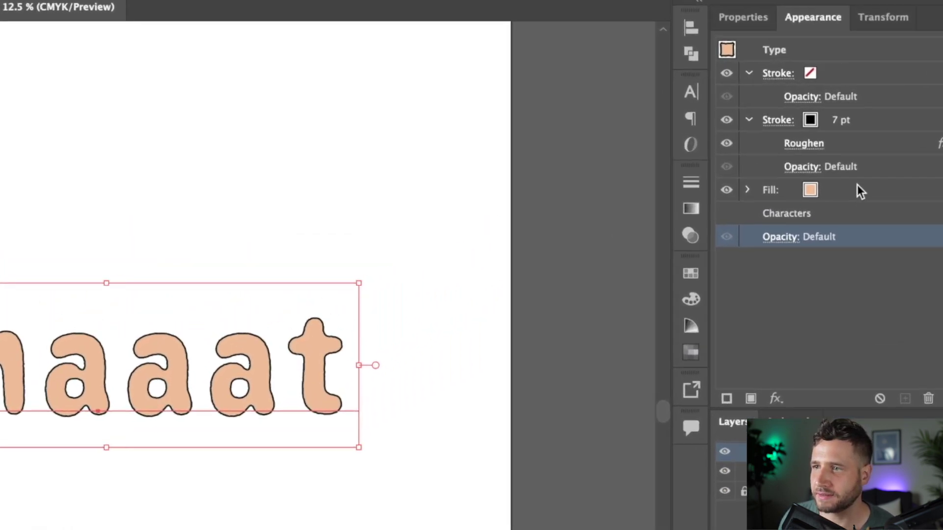
Step: Duplicate the lettering's peach fill and drag the copy below the original
left_click(860, 191)
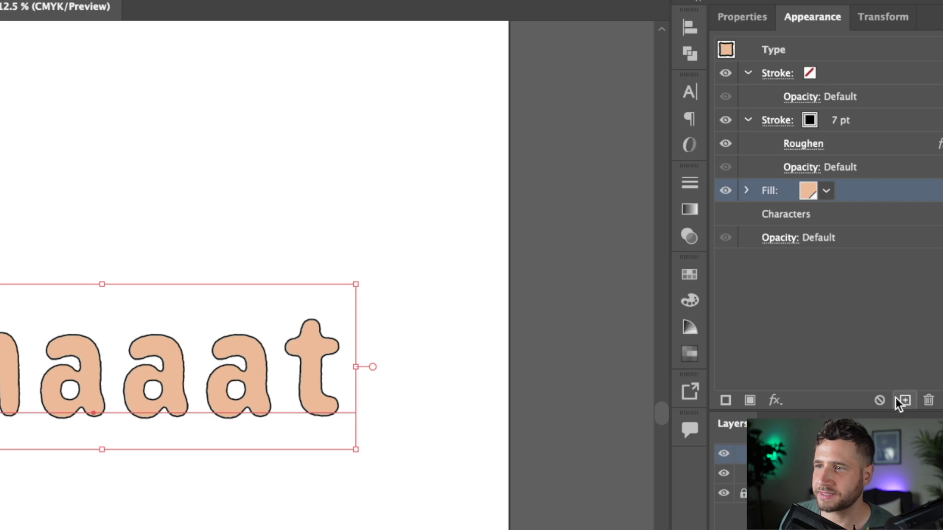
left_click(904, 400)
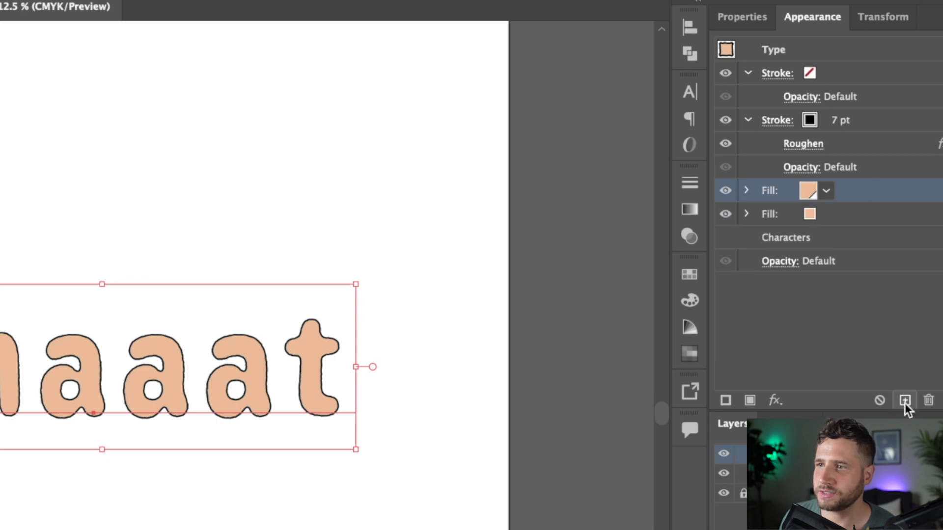
left_click_drag(891, 194, 866, 220)
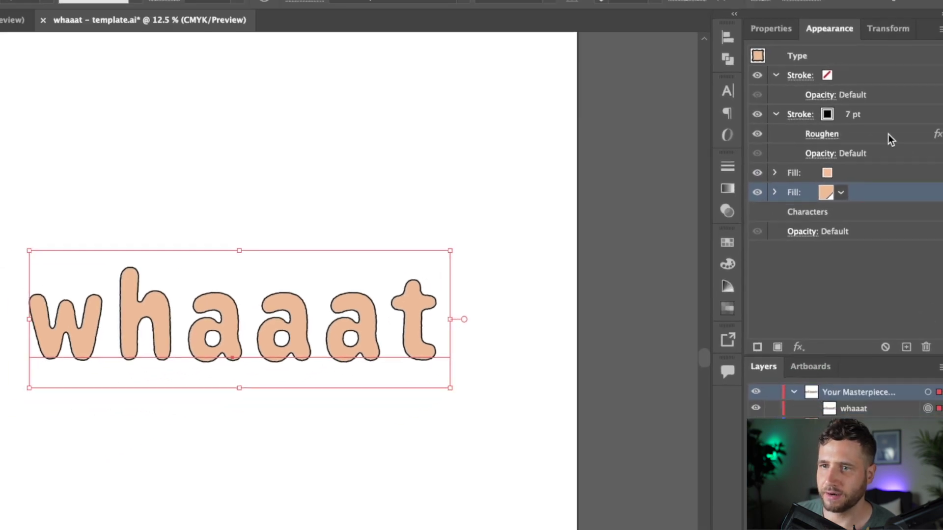
Step: Open Distort & Transform > Transform for the new lower fill
left_click(249, 6)
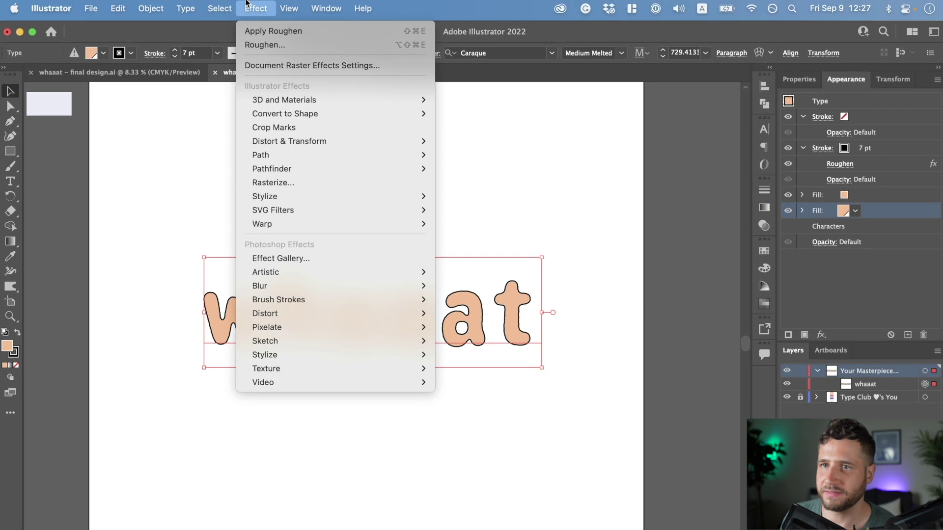
left_click(251, 6)
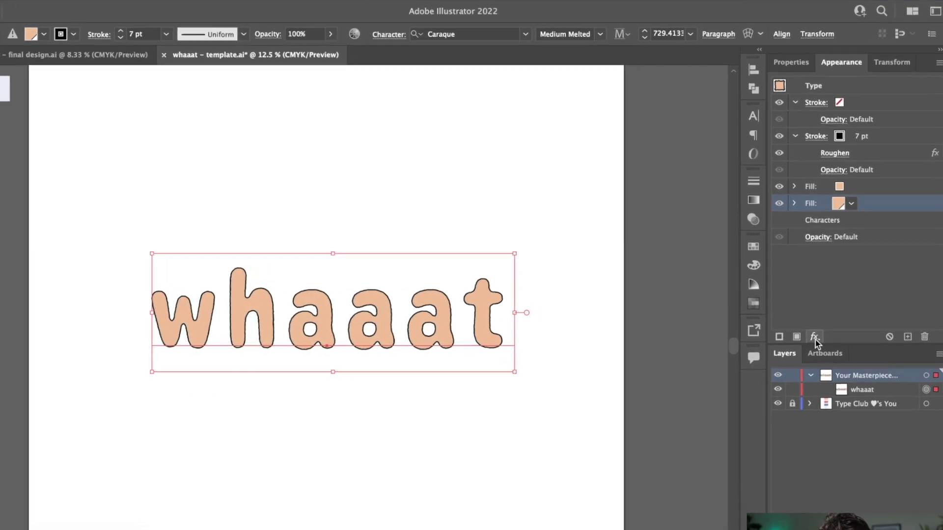
left_click(814, 338)
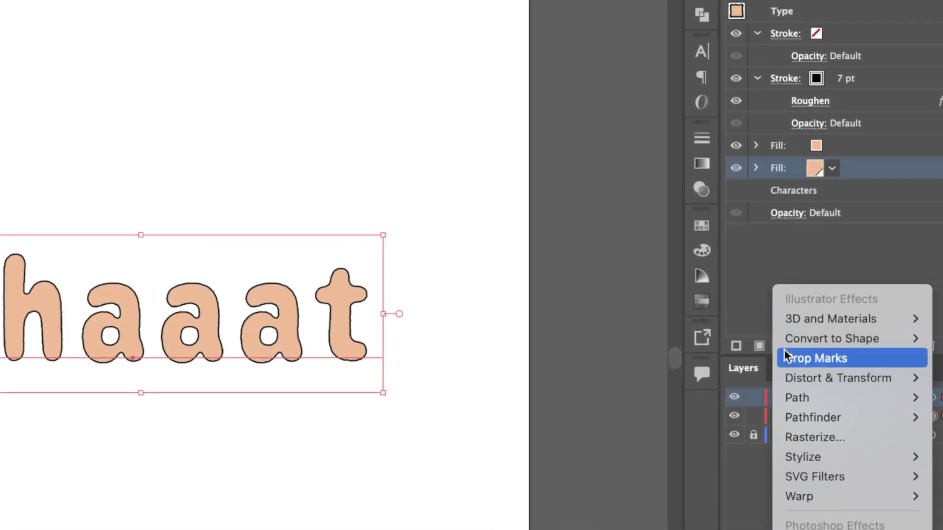
left_click(810, 271)
left_click(816, 337)
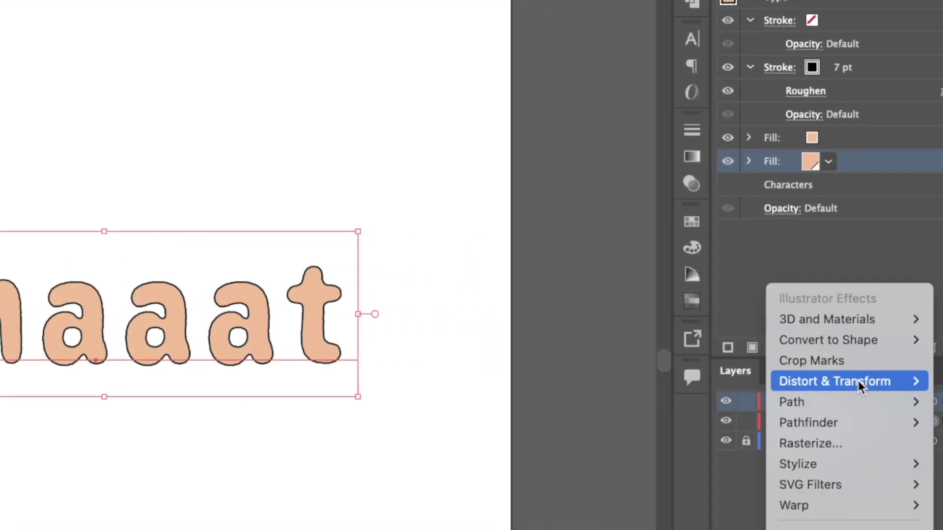
mouse_move(880, 377)
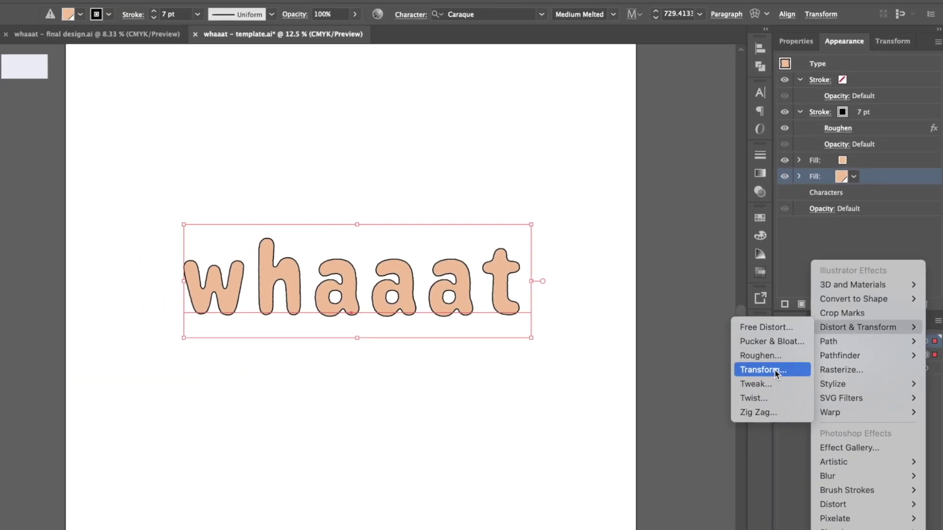
left_click(775, 371)
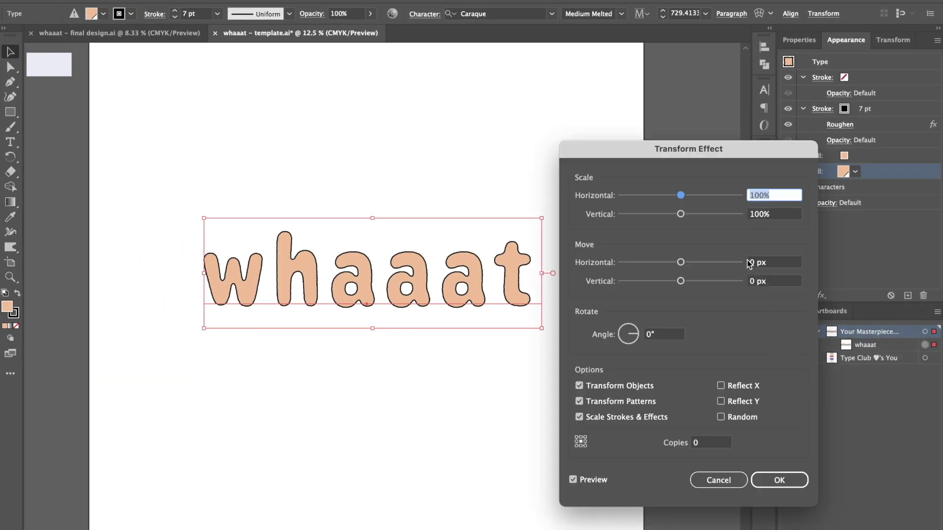
Step: Nudge the lower fill's move offsets roughly to preview a shifted peach copy
left_click(774, 262)
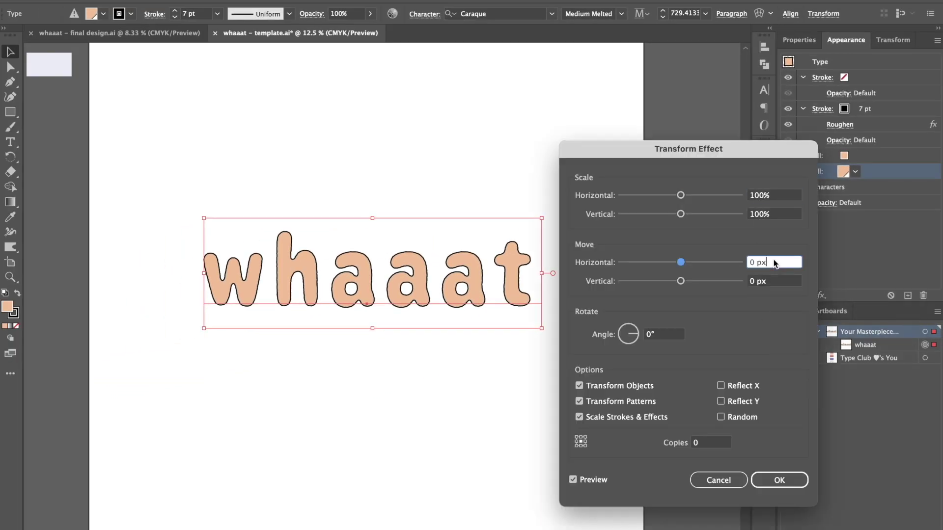
key("shift+Down")
key("shift+Down")
key("shift+Down")
key("shift+Down")
key("shift+Down")
key("shift+Down")
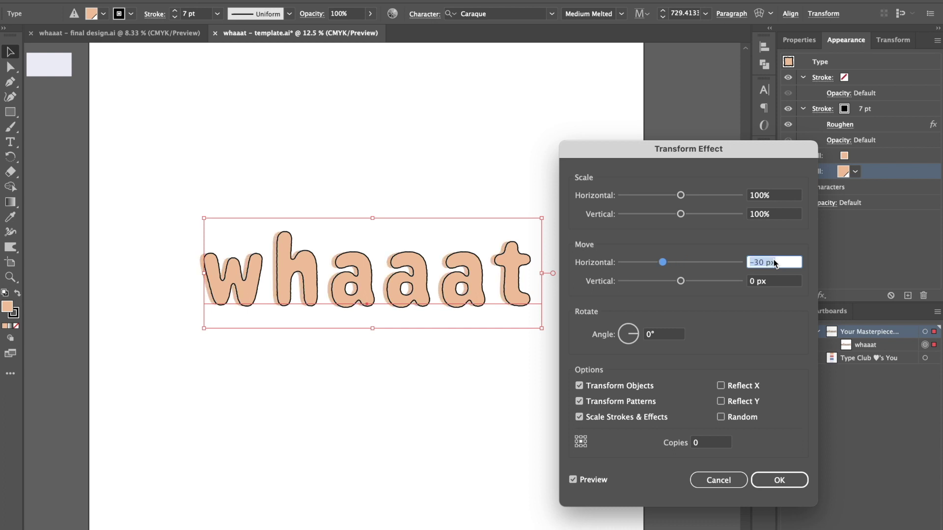
key("shift+Down")
key("shift+Down")
key("shift+Down")
key("shift+Down")
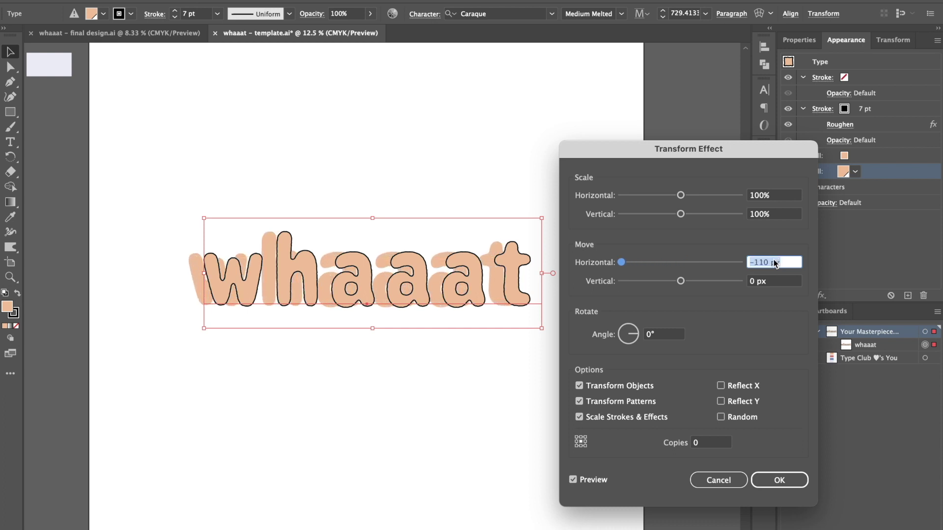
key("shift+Down")
key("shift+Down")
key("shift+Down")
key("shift+Down")
key("shift+Down")
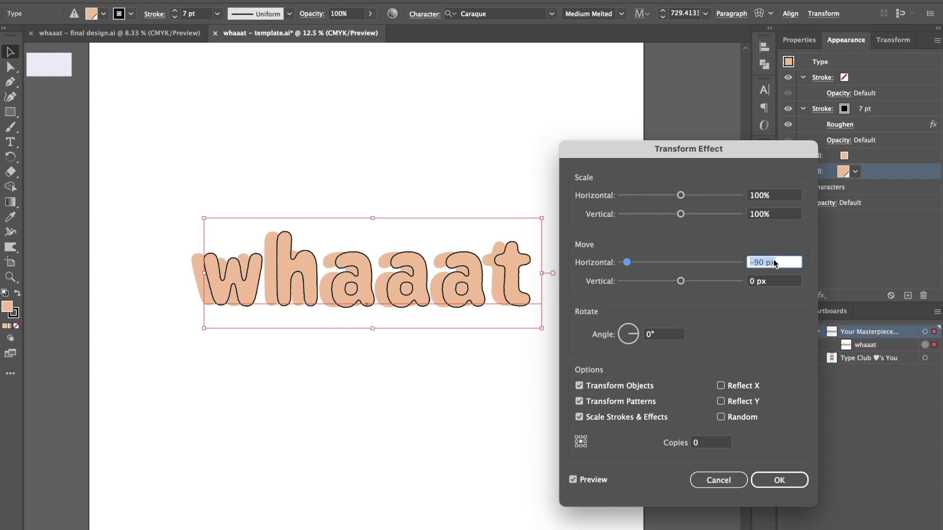
key("shift+Down")
key("shift+Down")
key("shift+Down")
key("shift+Down")
key("shift+Down")
key("shift+Down")
key("shift+Down")
key("shift+Down")
key("shift+Down")
key("shift+Down")
key("shift+Down")
key("shift+Down")
key("shift+Down")
key("shift+Down")
key("shift+Down")
key("shift+Down")
key("shift+Down")
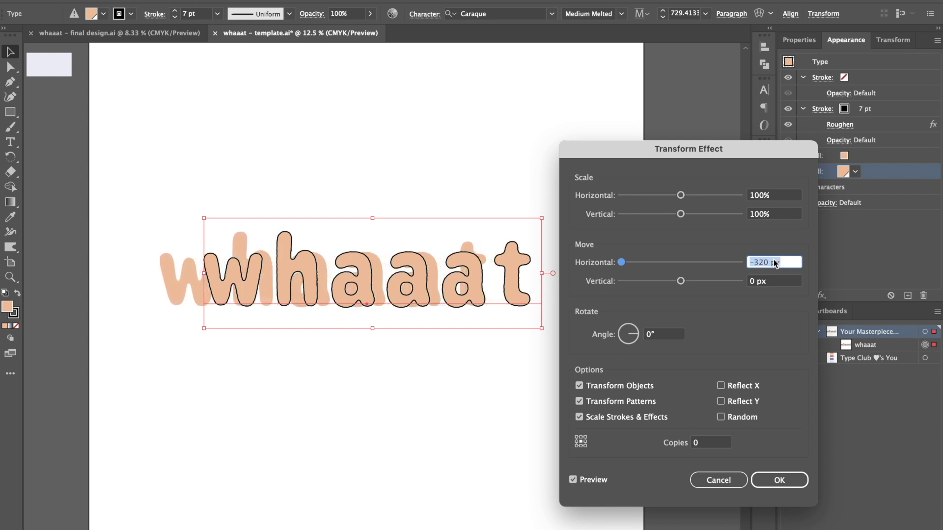
left_click_drag(762, 150, 728, 237)
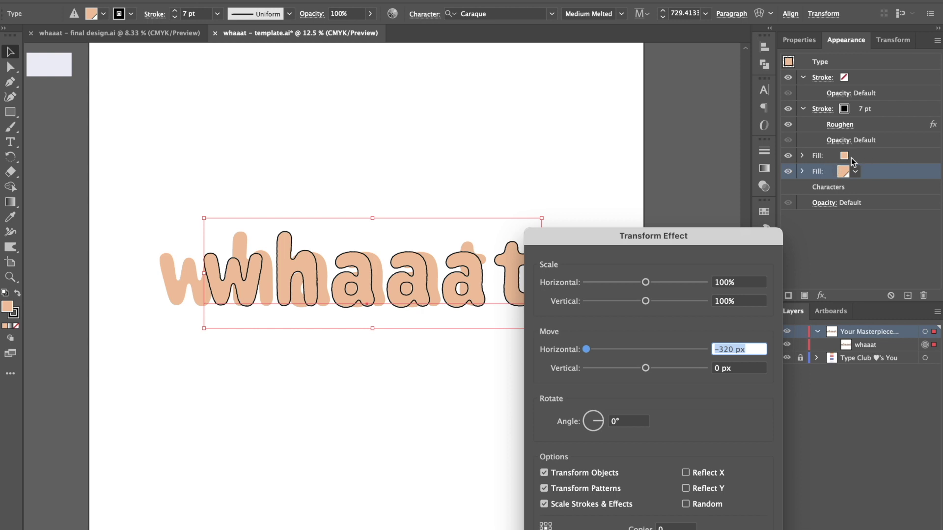
left_click_drag(586, 350, 666, 368)
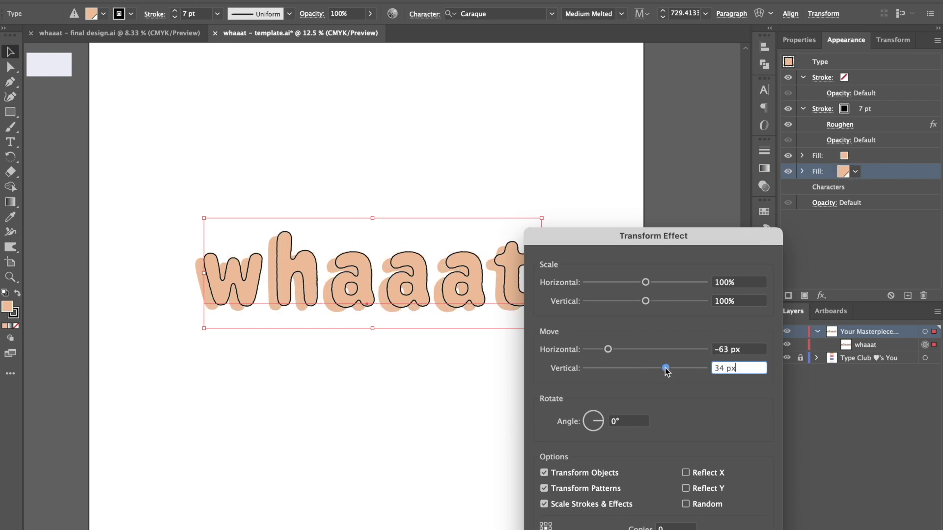
Step: Set the move to -40 px horizontal and 40 px vertical, apply, and deselect
left_click(627, 349)
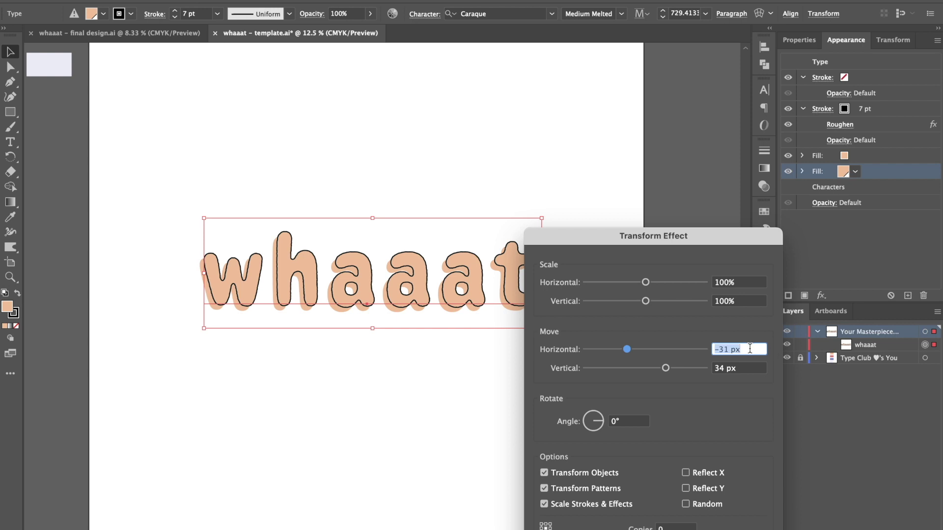
type("-40")
key("Tab")
type("40")
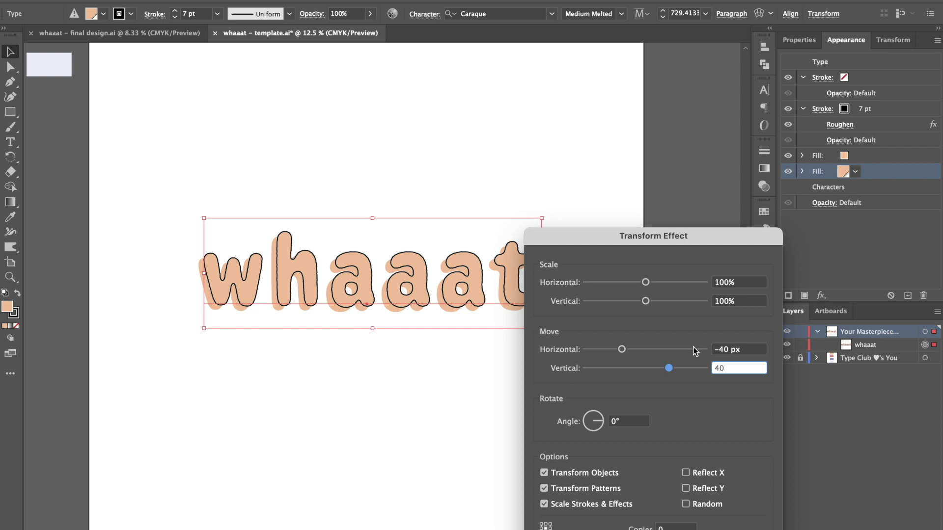
left_click(619, 367)
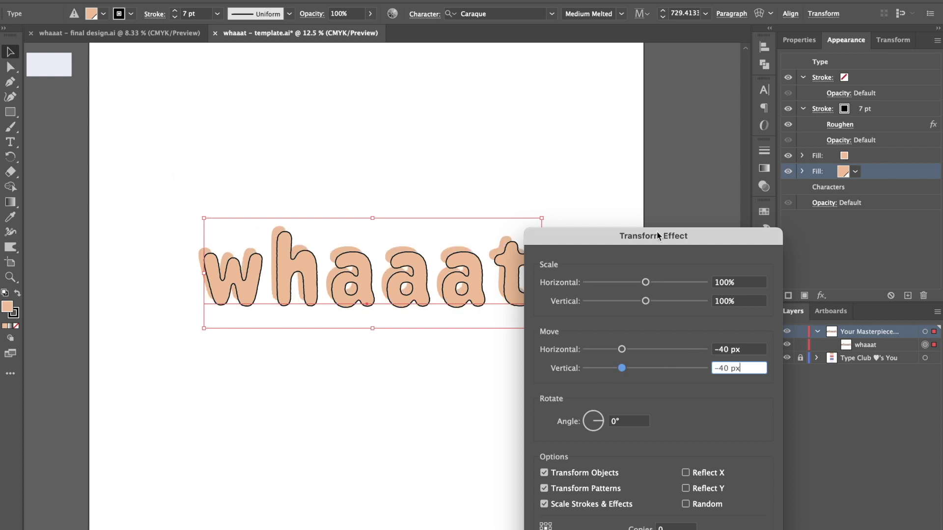
left_click_drag(657, 232, 777, 222)
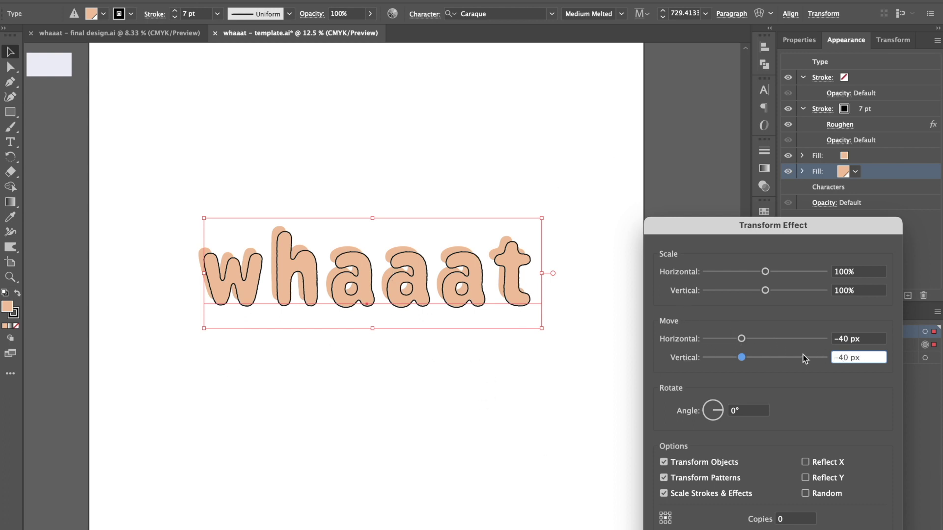
key("BackSpace")
key("Tab")
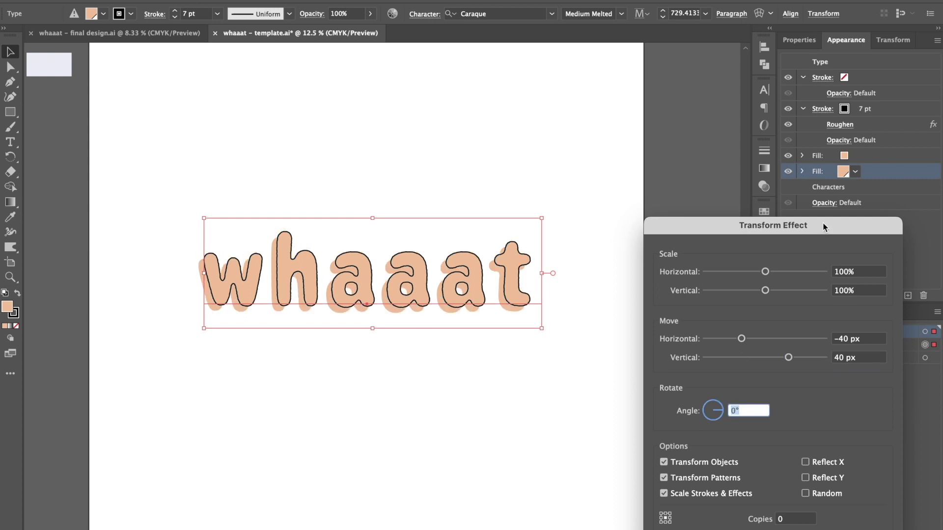
left_click_drag(826, 226, 815, 116)
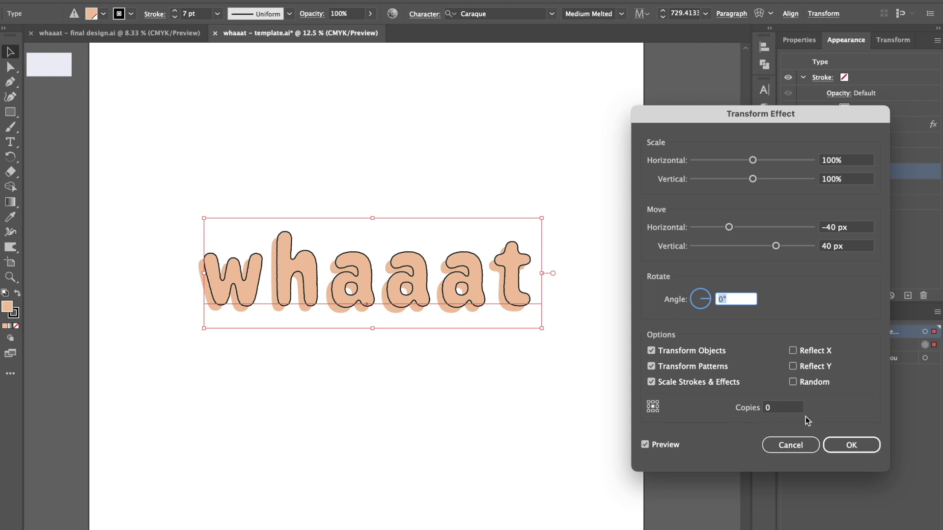
left_click(857, 446)
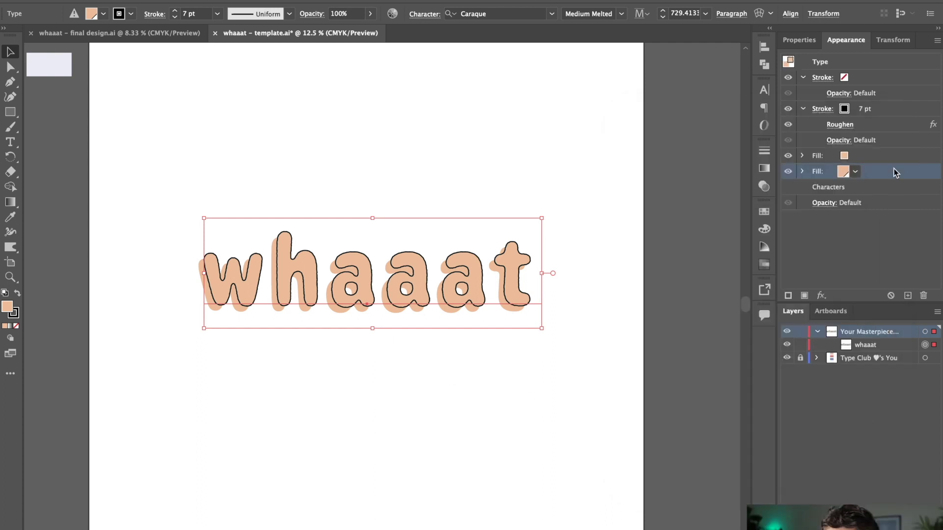
left_click(470, 391)
Step: Drag Roughen from the black 7 pt stroke down to the whaaat type-object level
key("z")
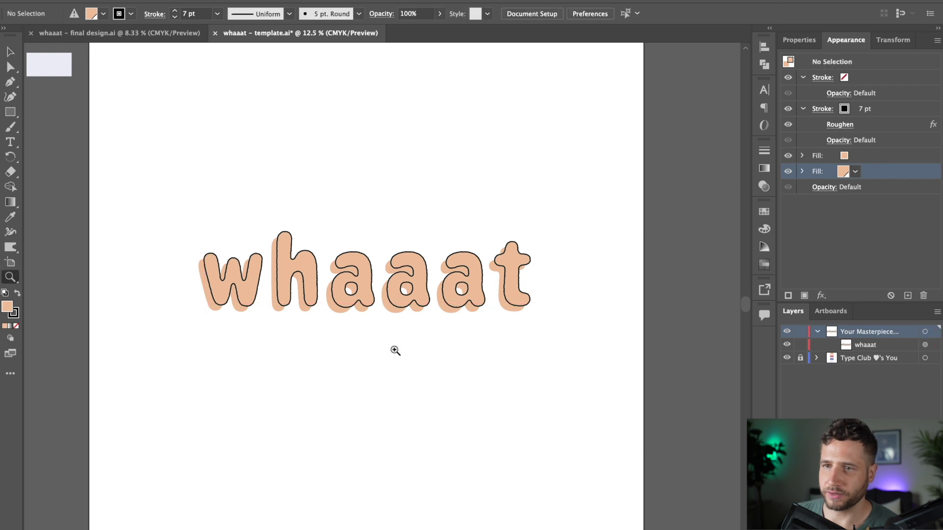
left_click(419, 305)
left_click(311, 255)
left_click(369, 277)
key("v")
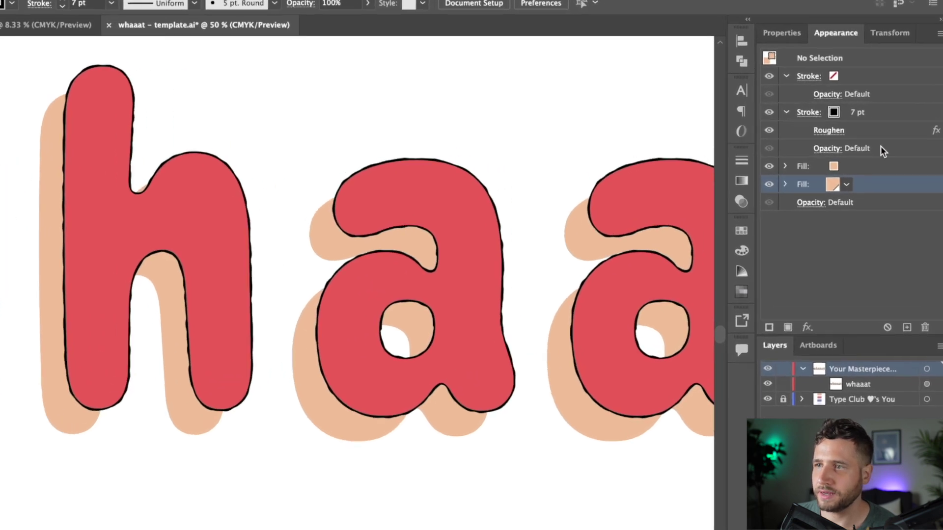
left_click(850, 124)
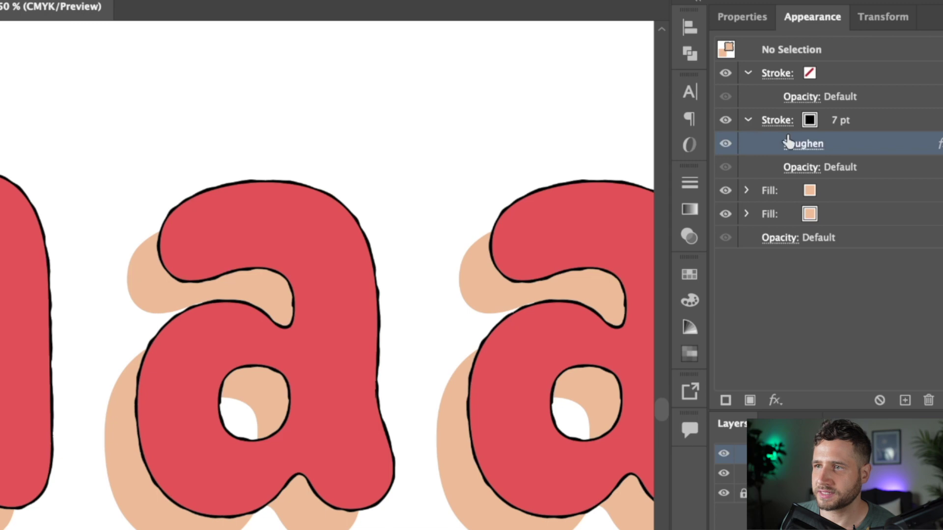
left_click(749, 121)
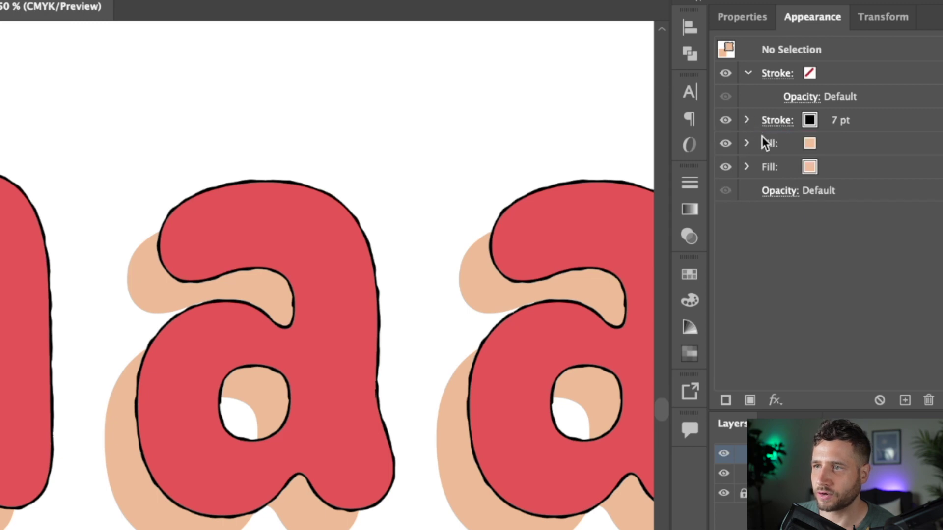
left_click(411, 105)
left_click(749, 121)
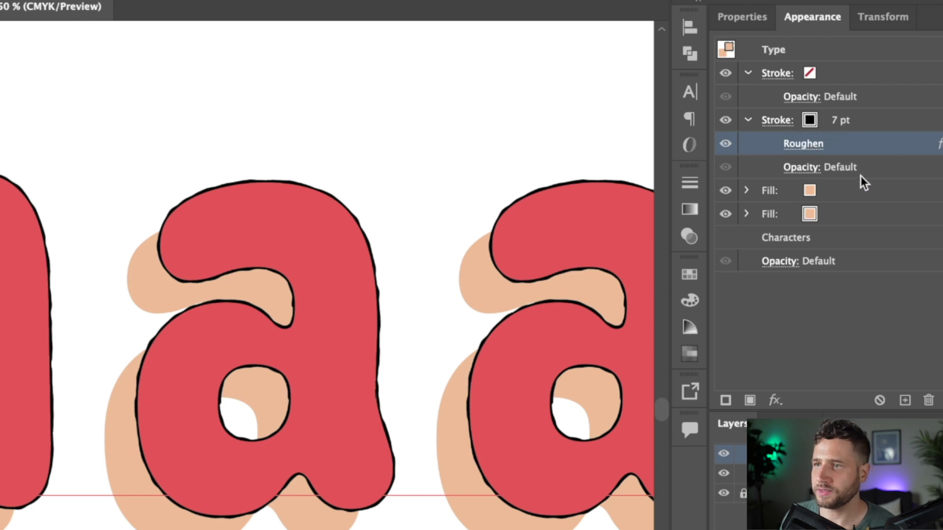
mouse_move(853, 150)
left_mouse_down()
mouse_move(852, 174)
mouse_move(792, 248)
left_mouse_up()
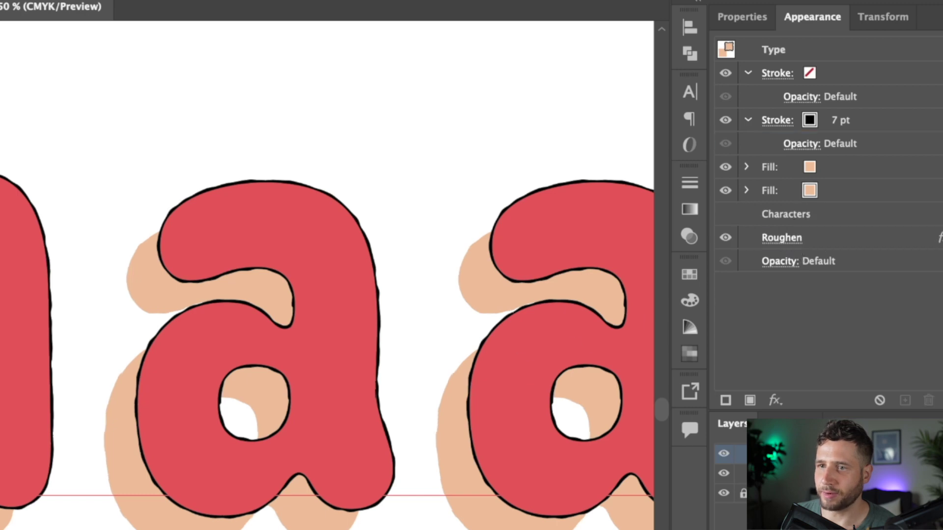
key("super+shift+a")
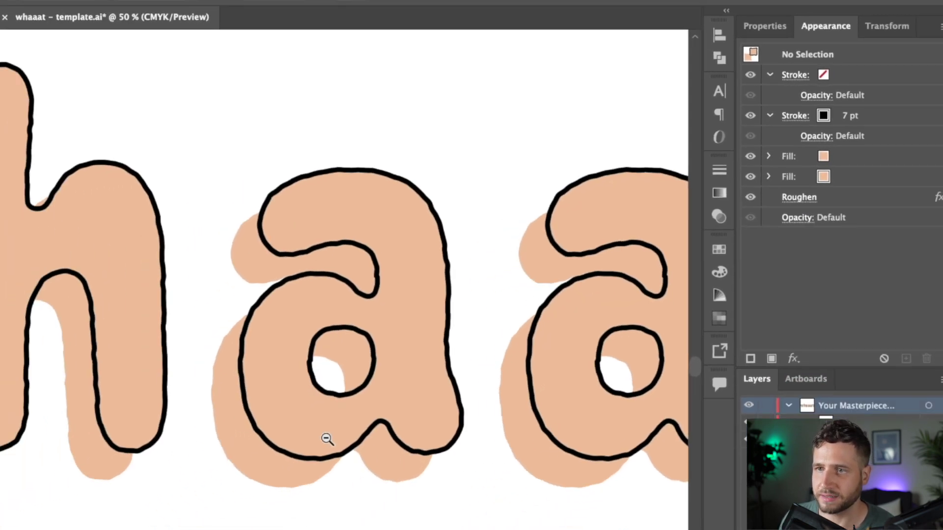
Step: Zoom out and try applying the pink swatch to the type's second fill
left_click(191, 492, "alt")
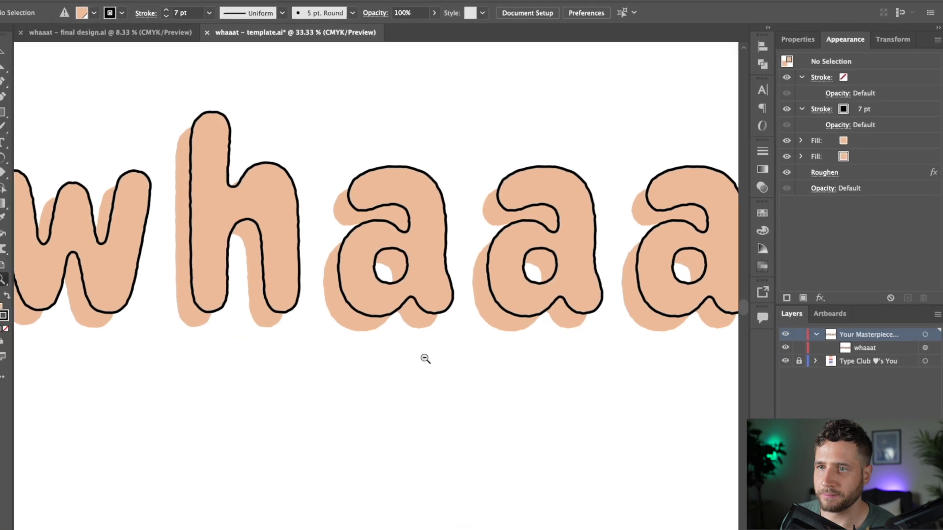
left_click(426, 359, "alt")
left_click(406, 275, "alt")
left_click(851, 157)
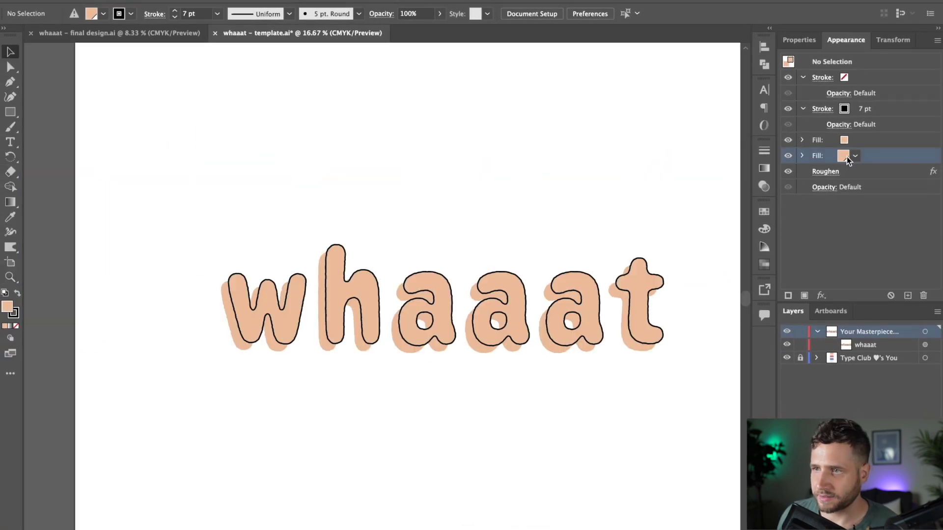
left_click(855, 156)
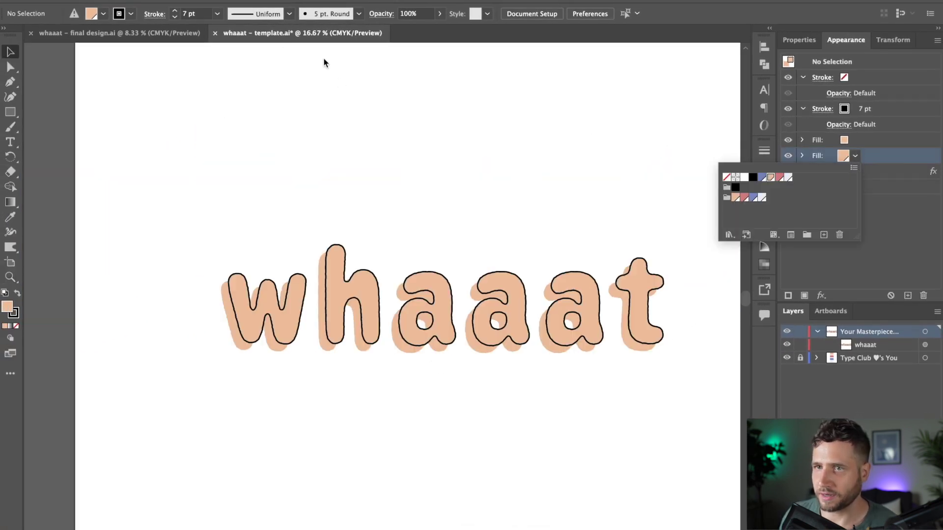
left_click(780, 178)
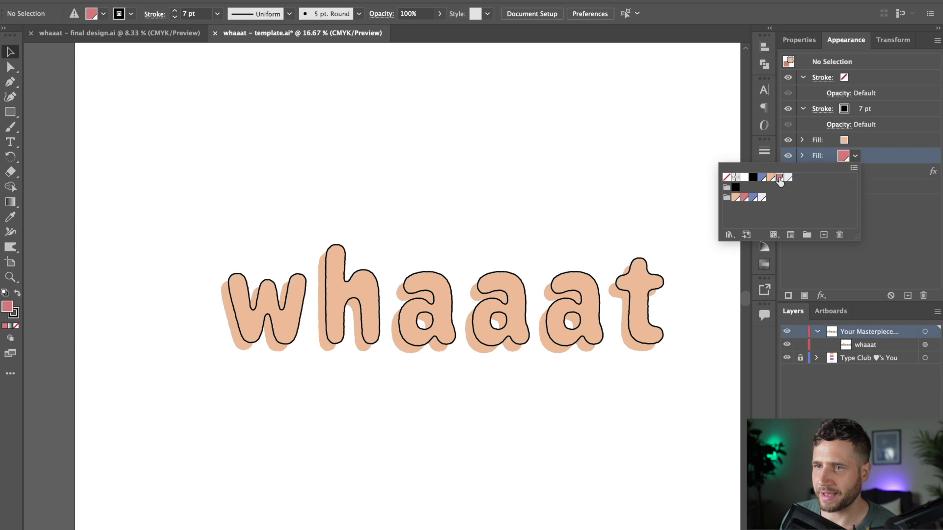
left_click(897, 200)
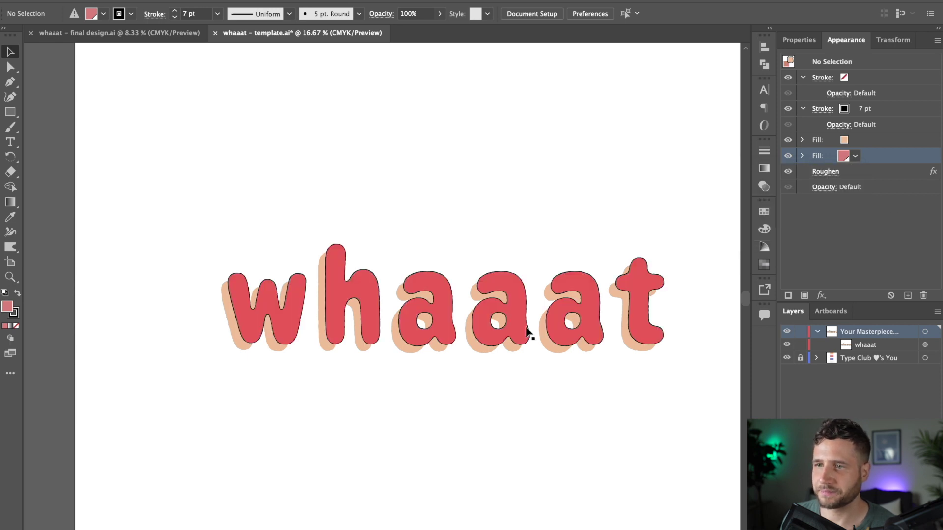
Step: Reselect the whaaat type, make its second fill pink, and compare with the finished design
left_click(511, 314)
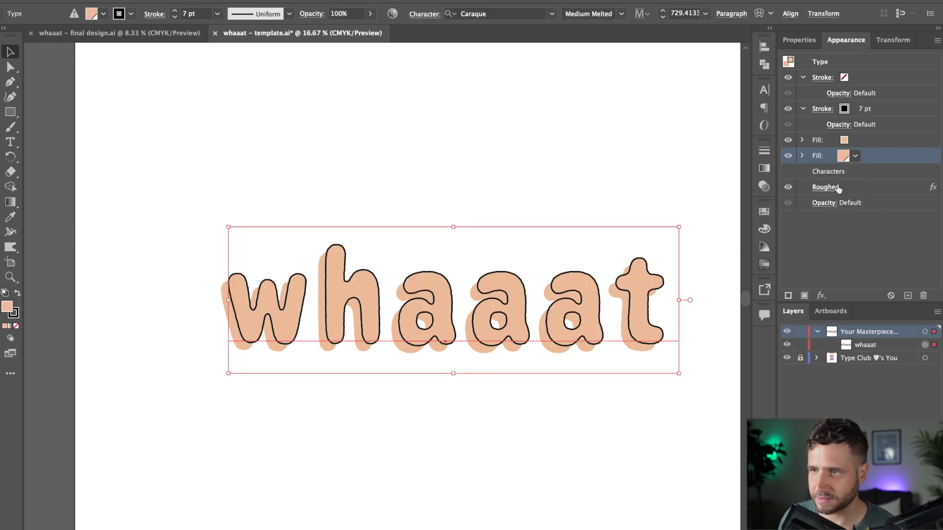
left_click(855, 157)
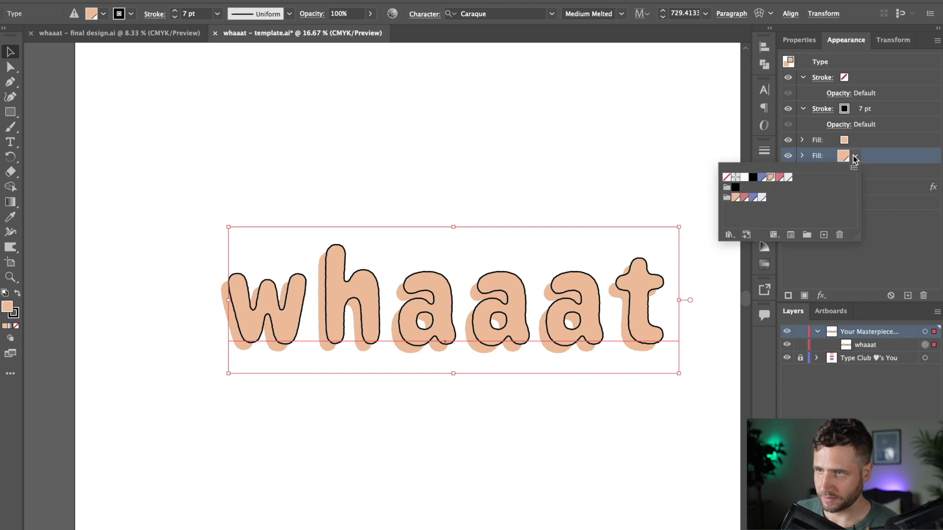
left_click(780, 178)
left_click(157, 32)
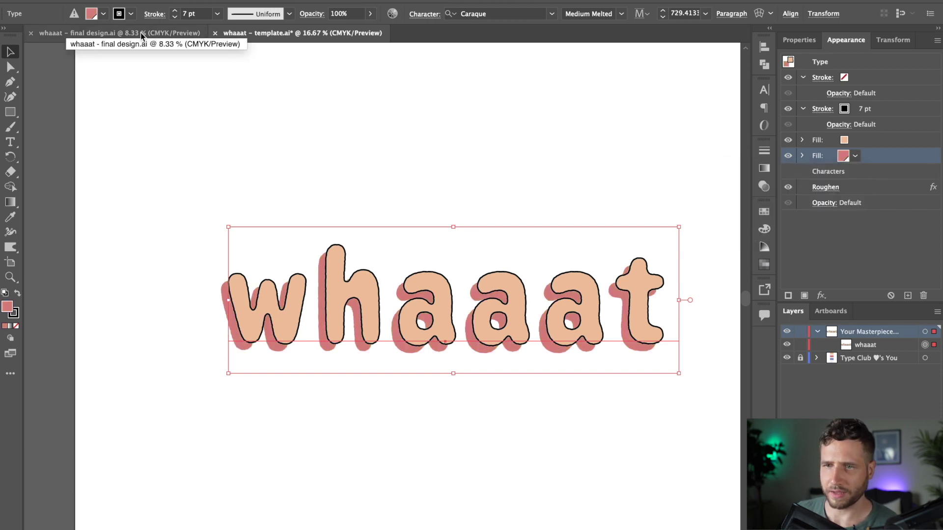
left_click(141, 32)
left_click(274, 33)
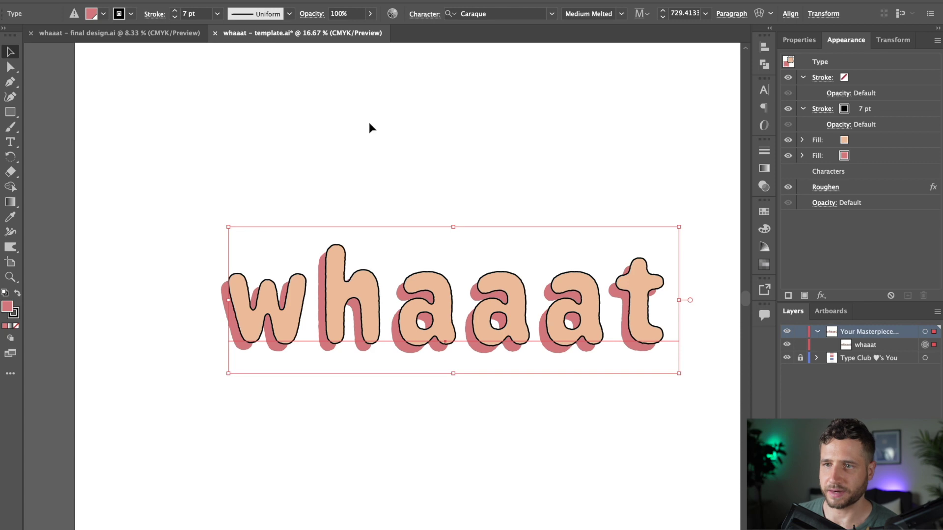
left_click(812, 154)
Step: Duplicate the black 7 pt stroke and place the copy between the two fills
left_click(883, 112)
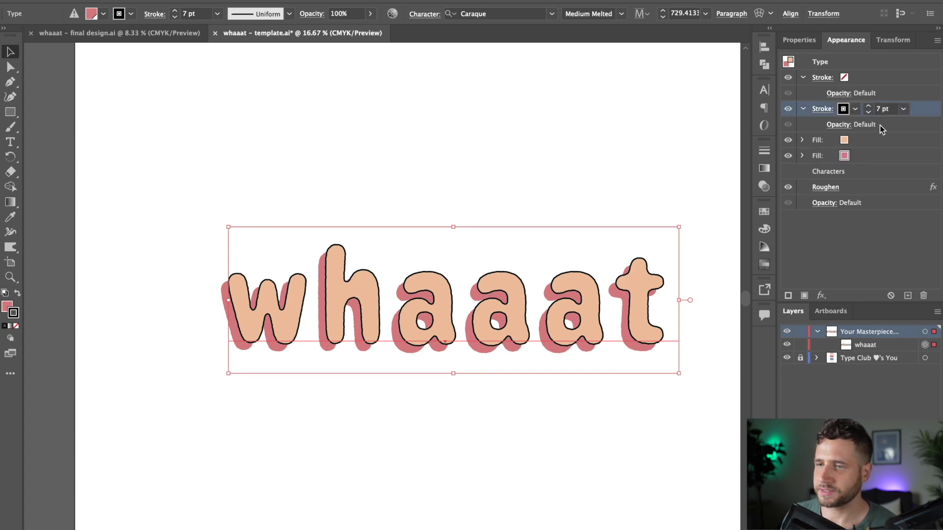
left_click(907, 296)
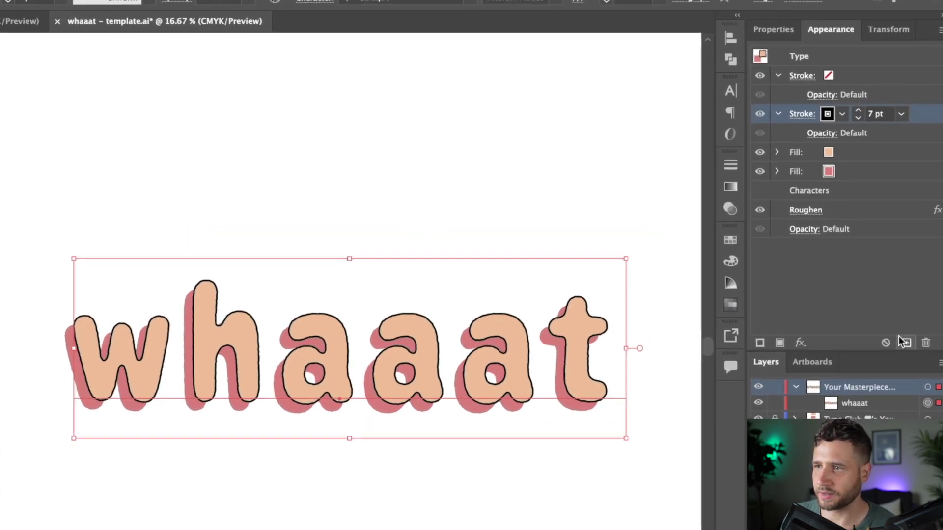
left_click(877, 172)
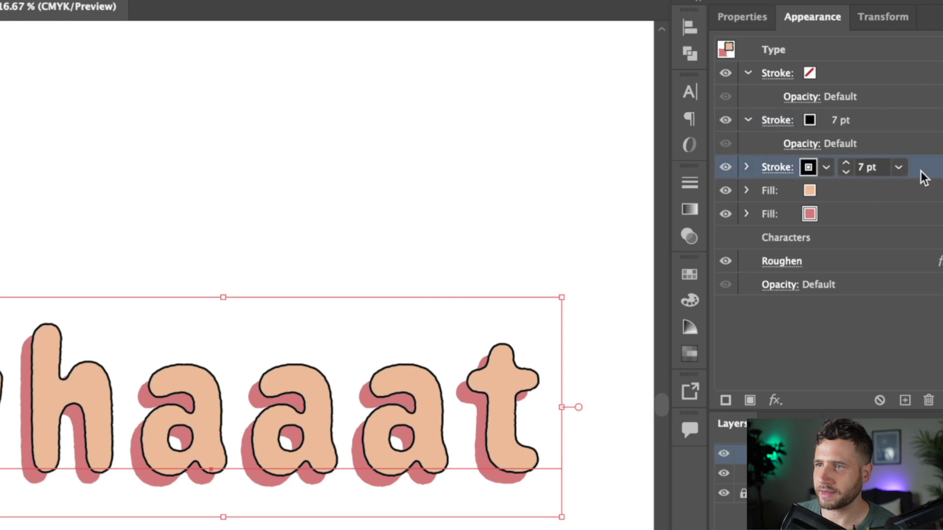
left_click_drag(920, 172, 909, 201)
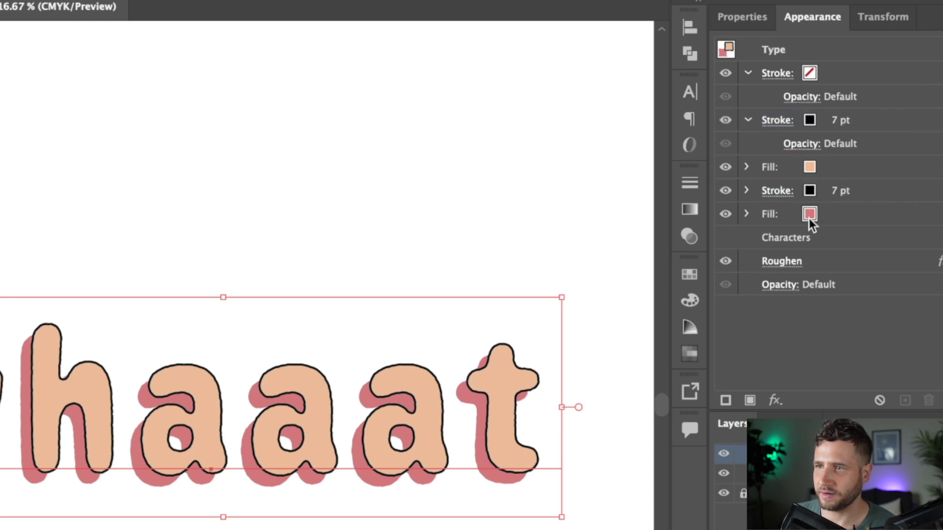
left_click(849, 201)
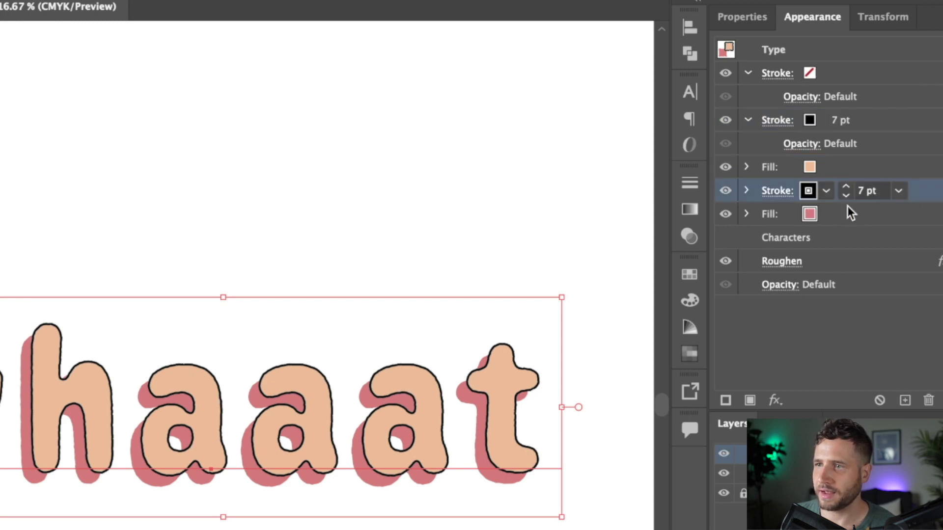
Step: Alt-drag the pink fill's Transform effect onto the duplicate stroke so it shifts too
left_click(747, 214)
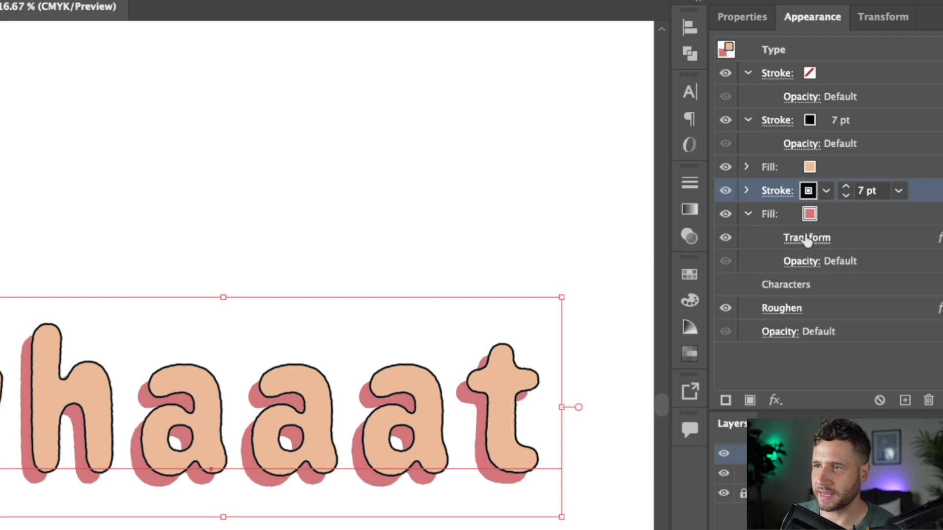
left_click(747, 191)
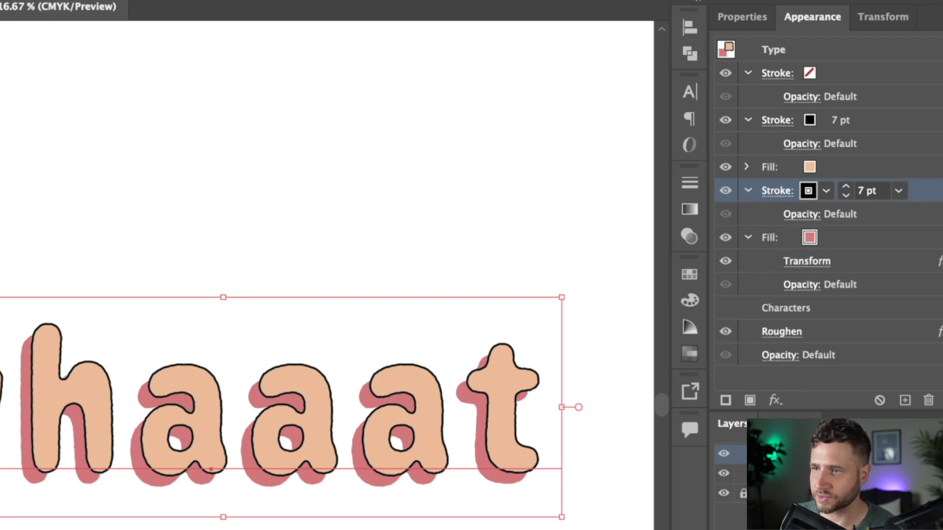
left_click(775, 401)
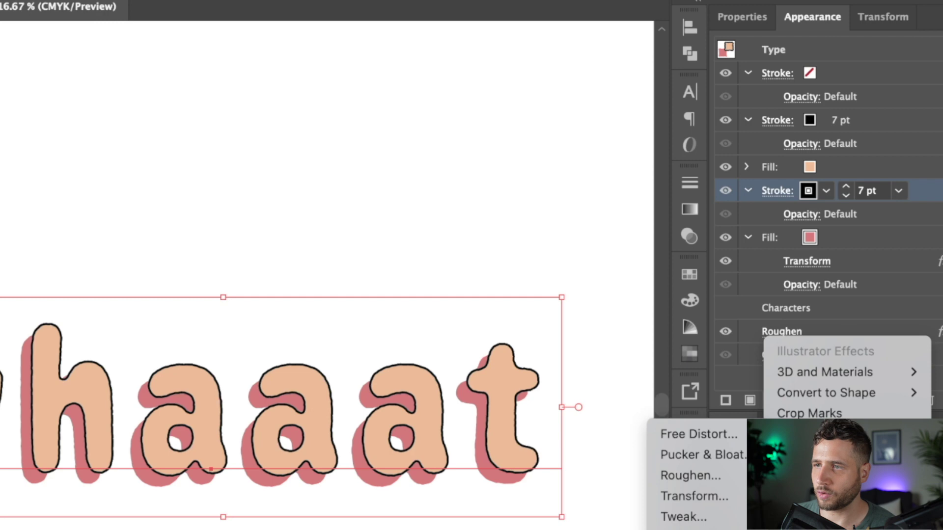
key("Escape")
left_click(875, 265)
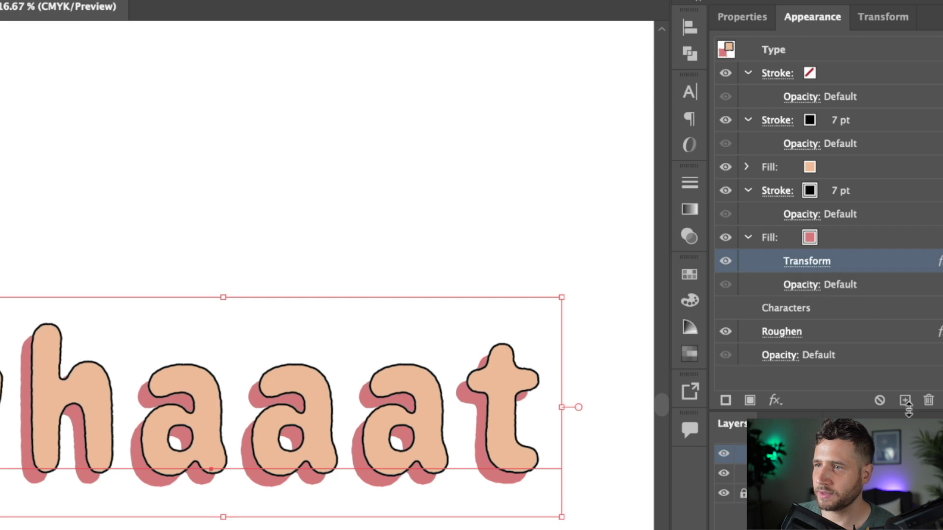
left_click(913, 400)
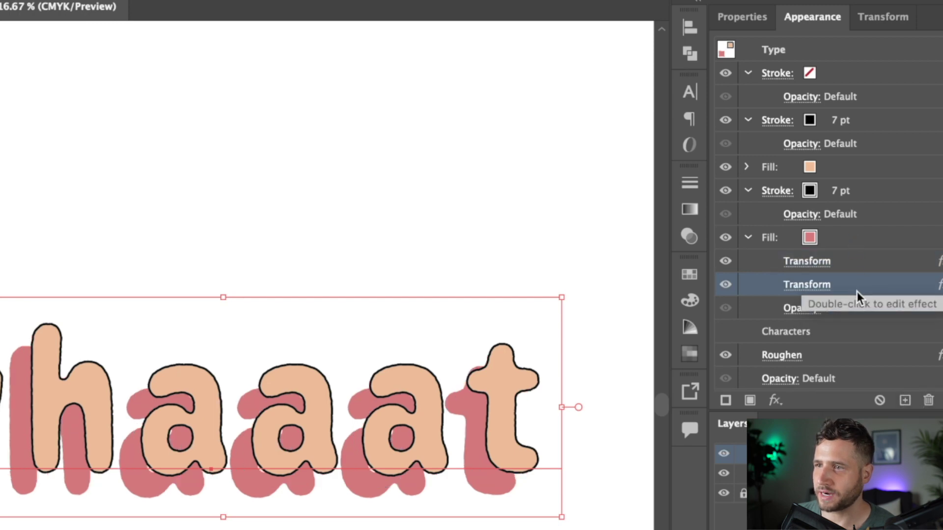
key("ctrl+z")
left_click(863, 268)
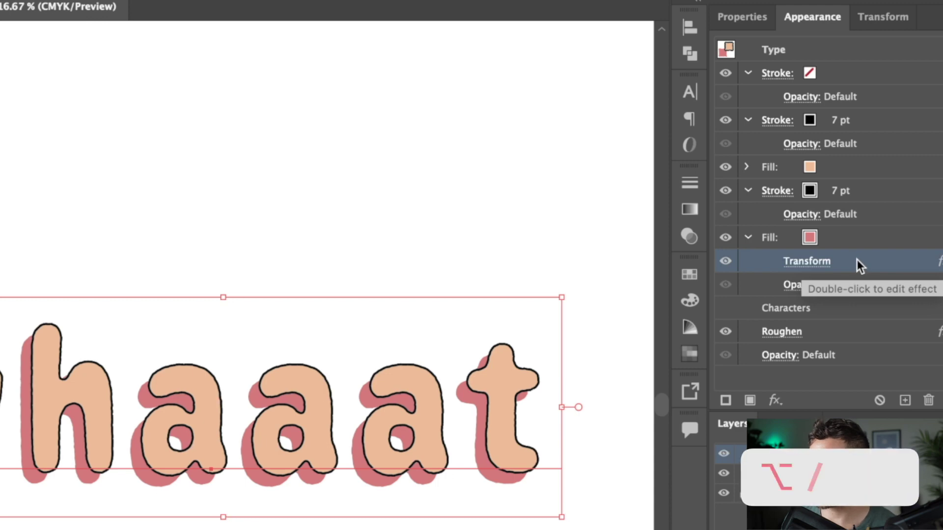
left_click_drag(855, 262, 849, 204, "alt")
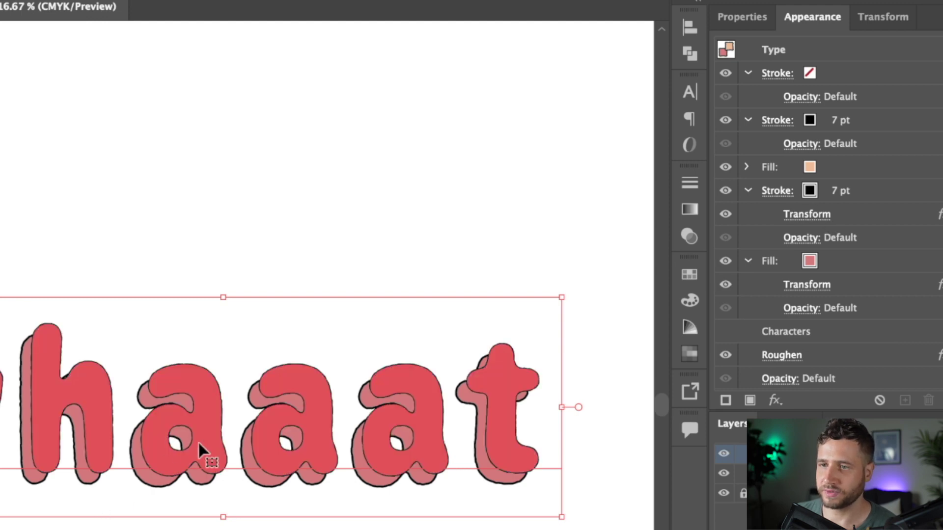
Step: Deselect and zoom in to inspect the roughened outlines and pink shadow, then recentre the word
left_click(260, 528)
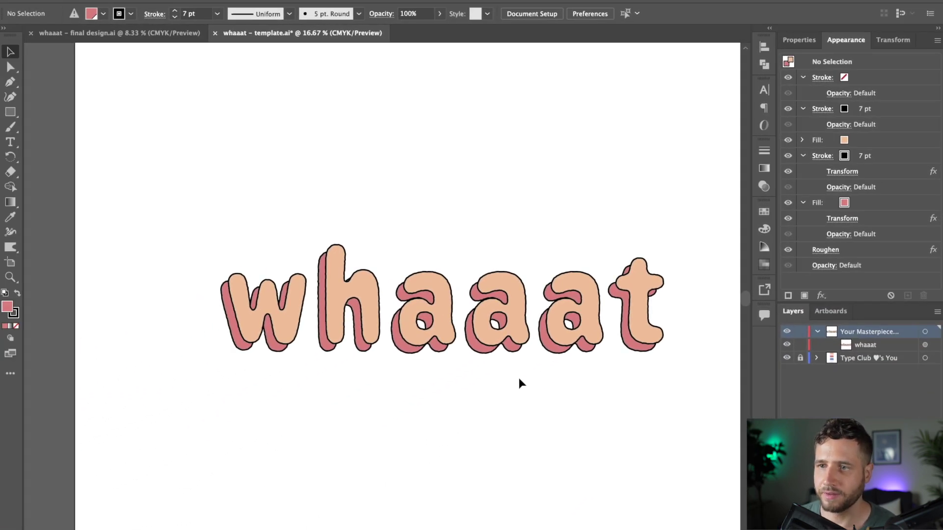
key("z")
left_click(441, 351)
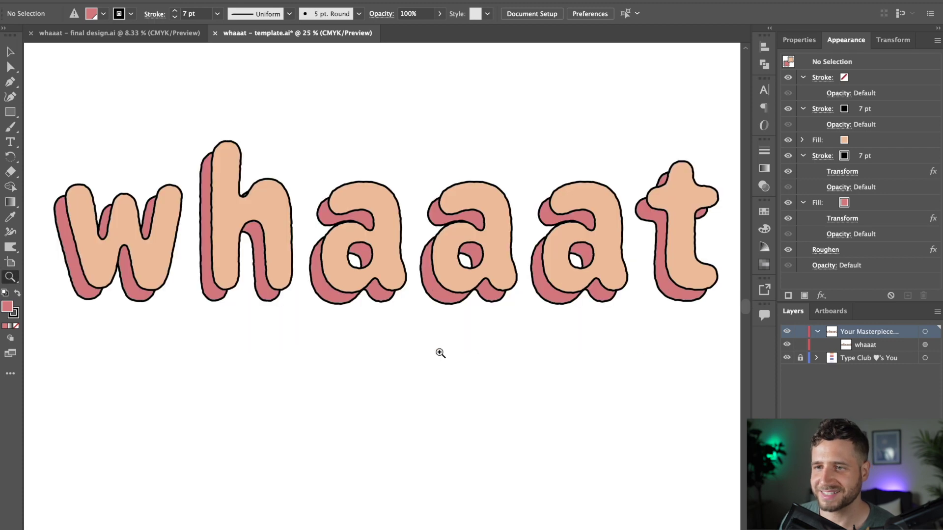
left_click(411, 305)
left_click(432, 249)
left_click(442, 310, "alt")
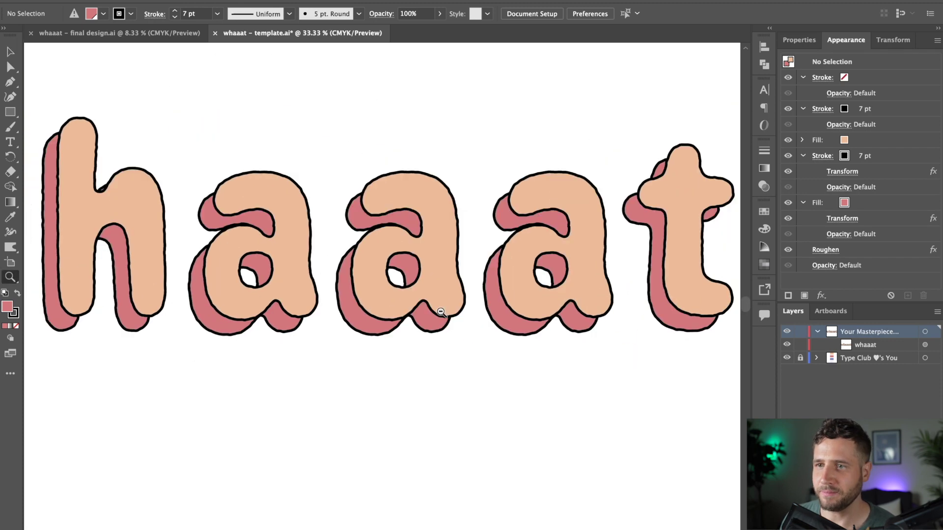
left_click(442, 310, "alt")
left_click(442, 310, "alt")
left_click_drag(315, 254, 507, 330)
Step: Collapse the 7 pt Stroke and red shadow Fill rows in the Appearance panel
scroll(507, 330, "down", 2)
scroll(507, 330, "right", 2)
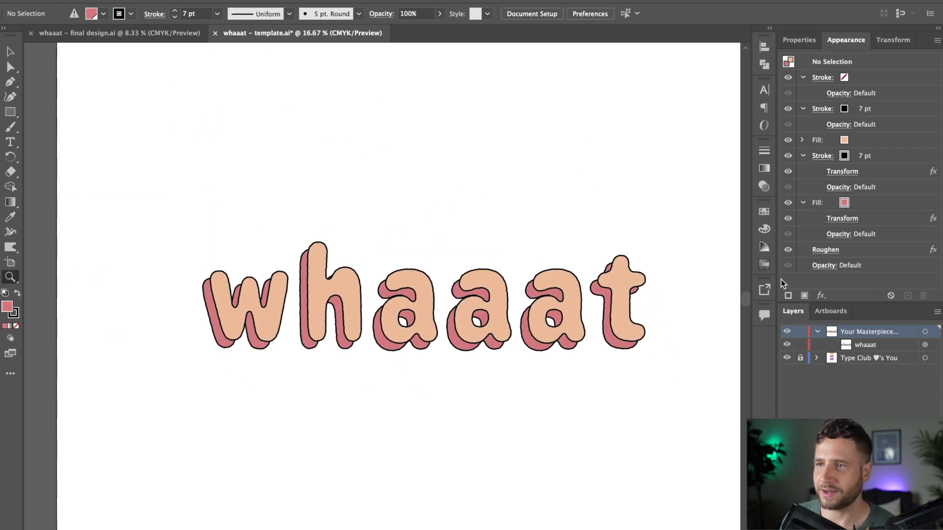
left_click(804, 155)
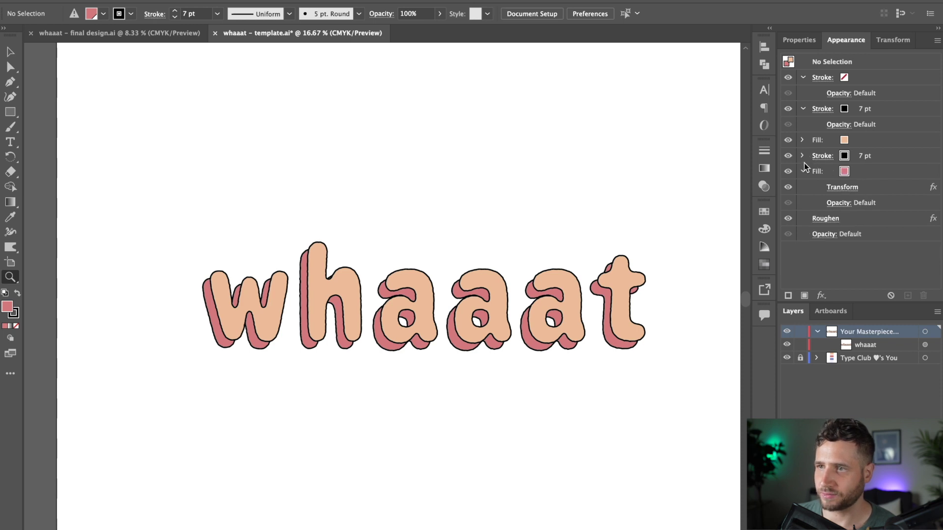
left_click(803, 171)
Step: Duplicate the red shadow fill and set the copy to the blue swatch
left_click(883, 171)
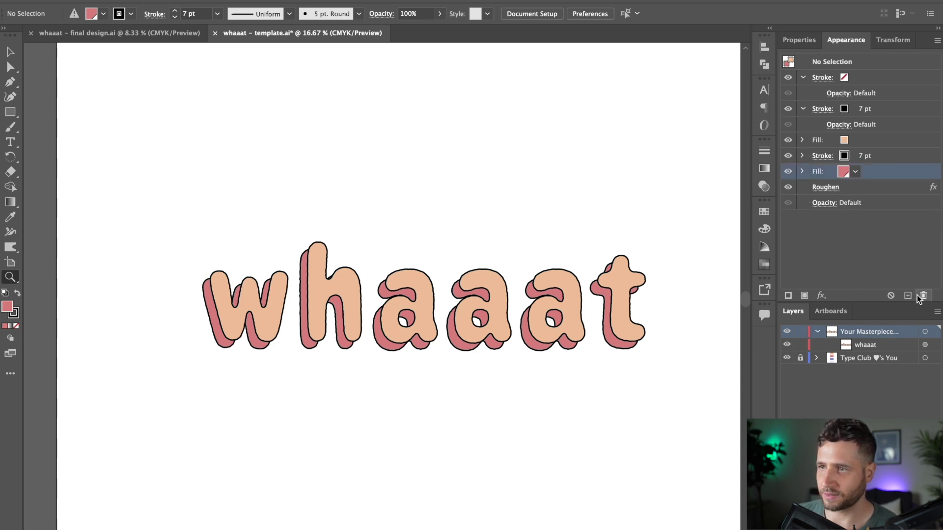
left_click(910, 296)
left_click(882, 187)
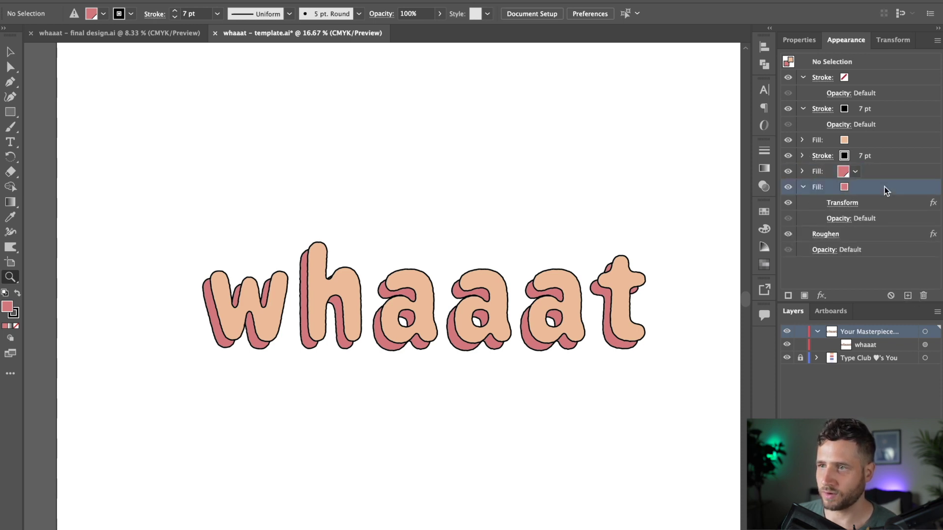
left_click(855, 187)
left_click(755, 229)
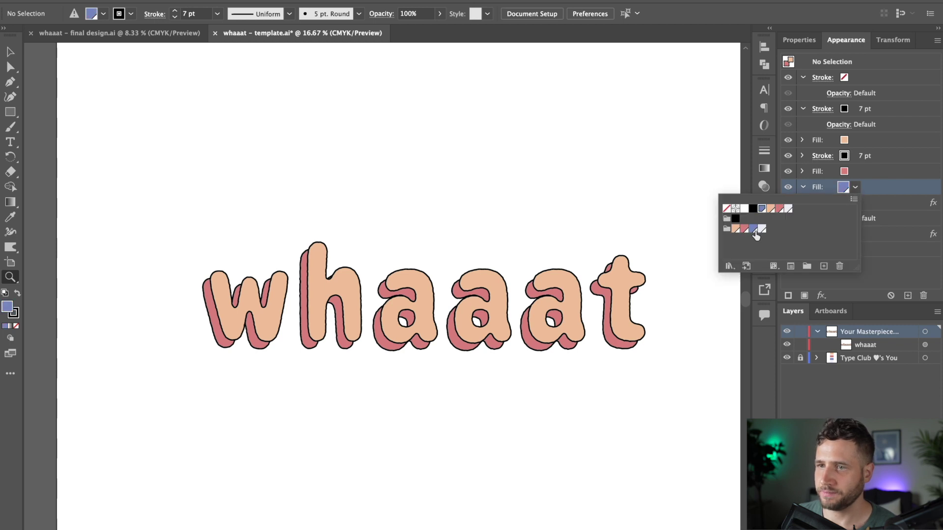
Step: Reselect the whaaat text, duplicate its red fill as a blue copy, and open its Transform settings
left_click(534, 320)
key("v")
left_click(315, 213)
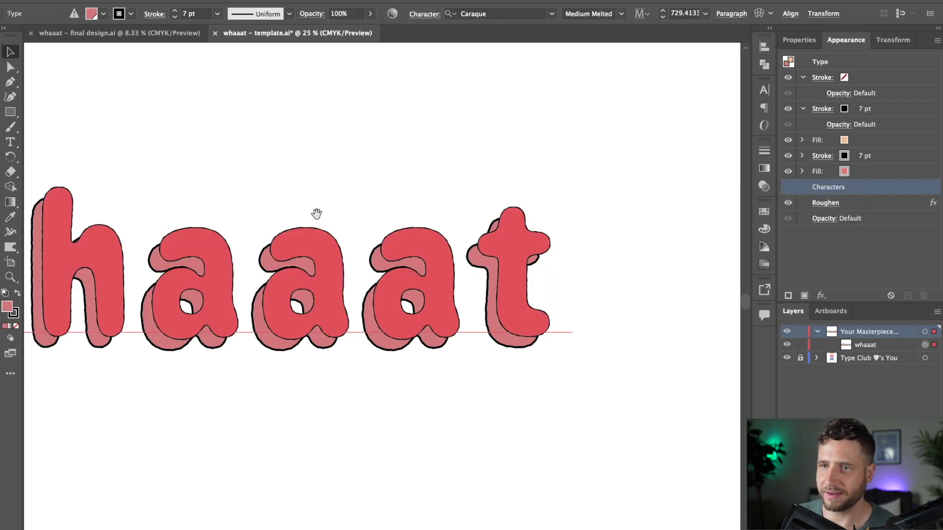
left_click(843, 175)
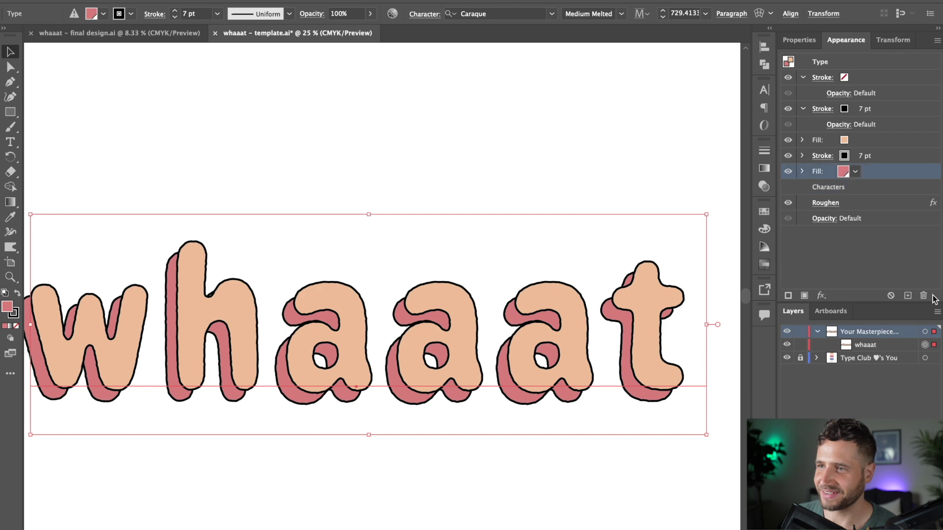
left_click(908, 295)
left_click(844, 187)
left_click(844, 187)
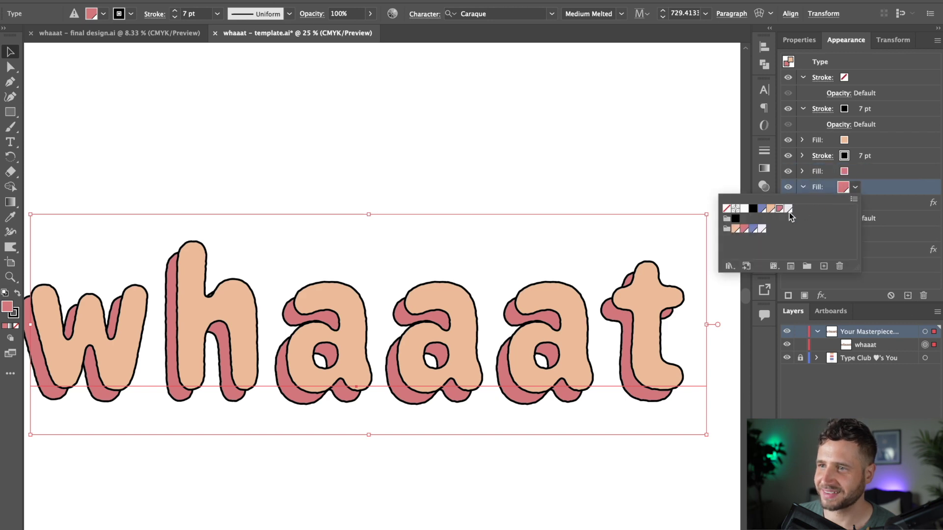
left_click(762, 210)
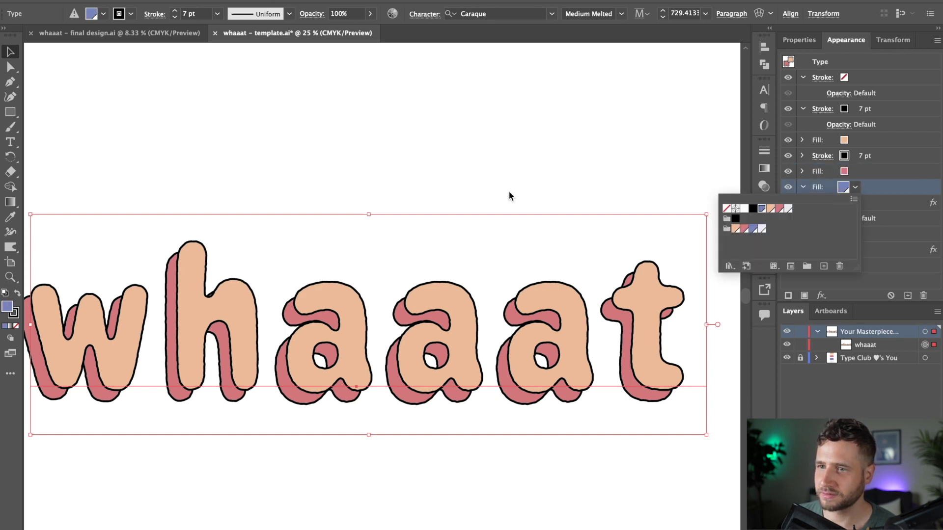
left_click(908, 181)
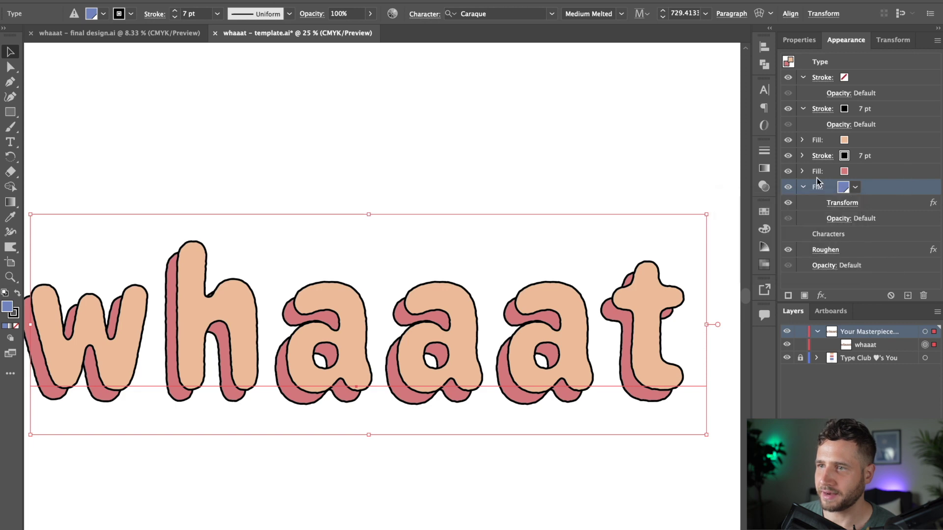
left_click(842, 203)
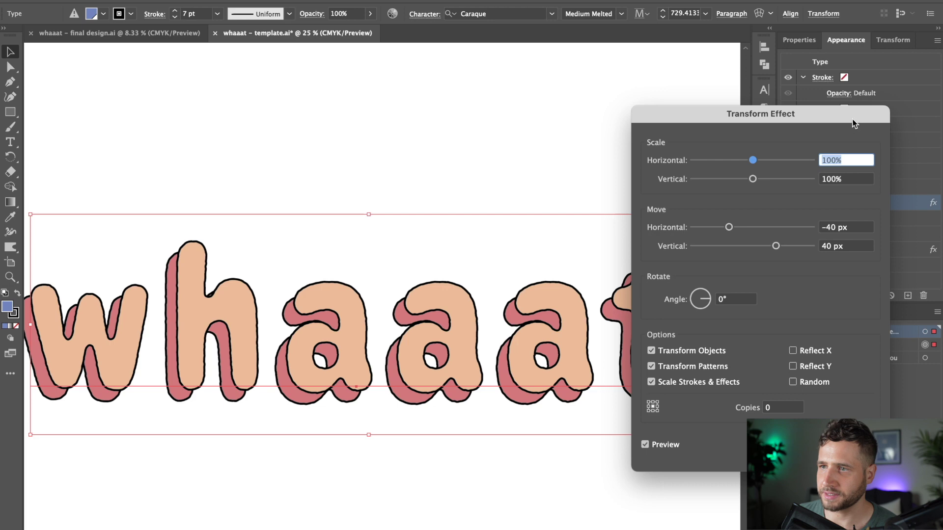
Step: Set the blue fill's Transform move to -80 px horizontal and 80 px vertical, and confirm
left_click_drag(853, 120, 714, 27)
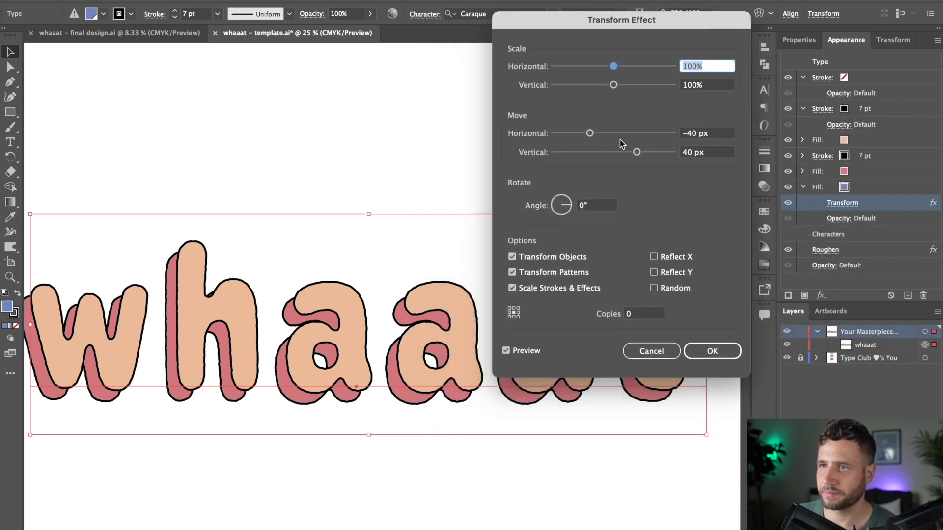
left_click(705, 134)
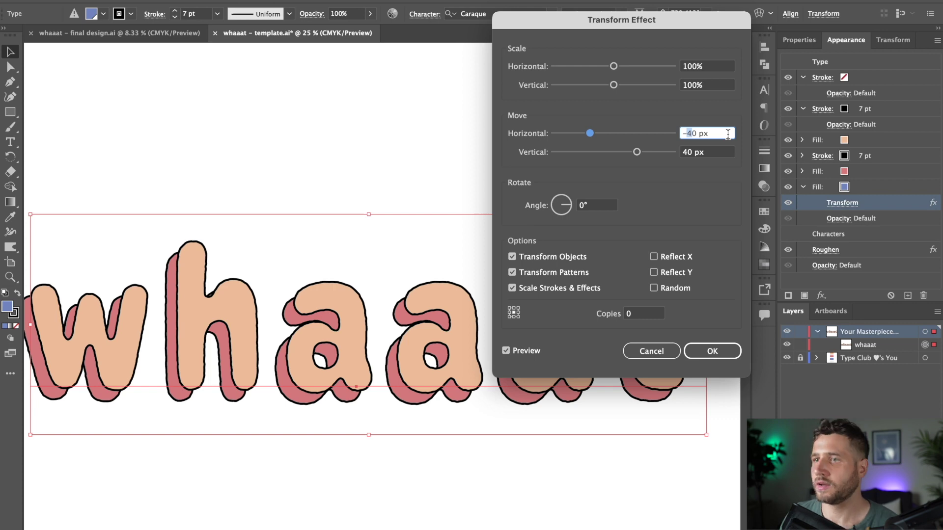
type("8")
key("Tab")
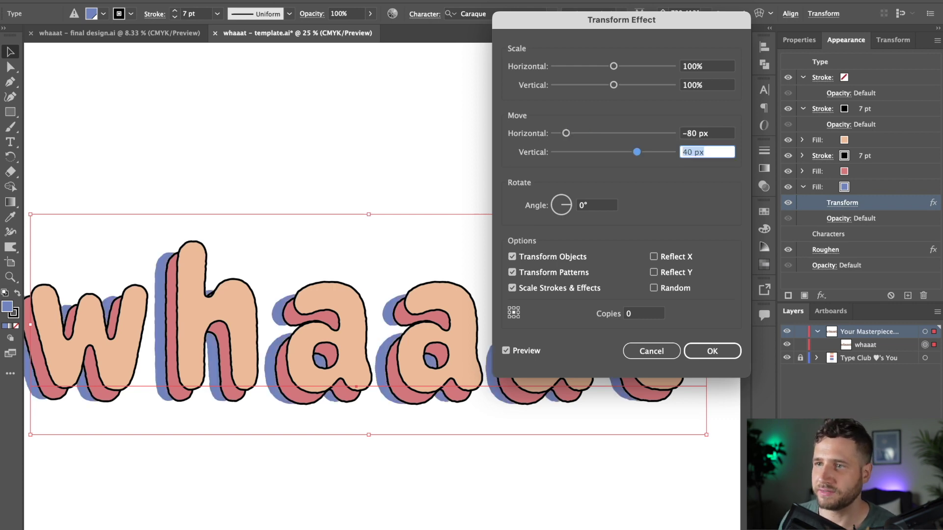
left_click(690, 150)
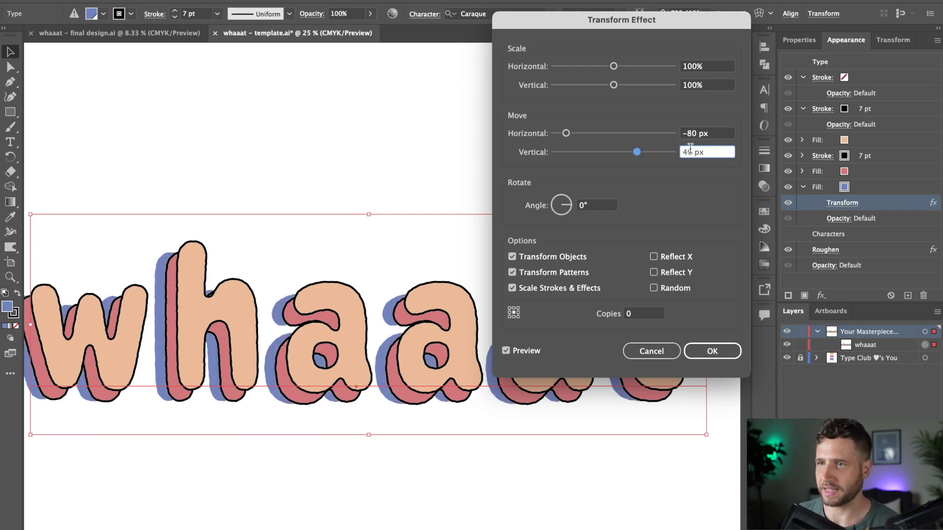
left_click(721, 346)
key("ctrl+minus")
key("ctrl+minus")
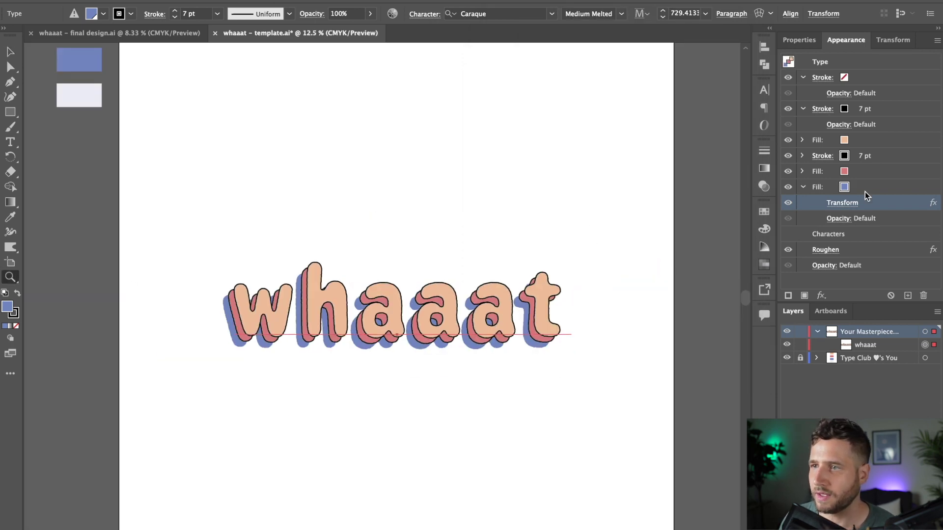
Step: Duplicate the black 7 pt outline and move the copy below the red shadow fill
left_click(879, 172)
left_click(879, 156)
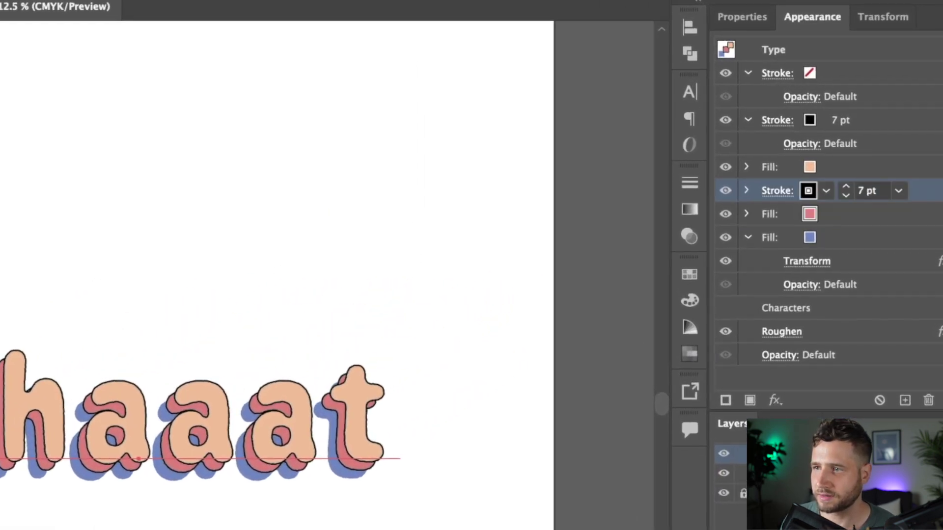
left_click(906, 400)
left_click(907, 219)
mouse_move(918, 212)
left_mouse_down()
mouse_move(907, 317)
mouse_move(904, 305)
left_mouse_up()
Step: Replace the outline copy's Transform with a copy of the blue fill's offset
left_click(812, 332)
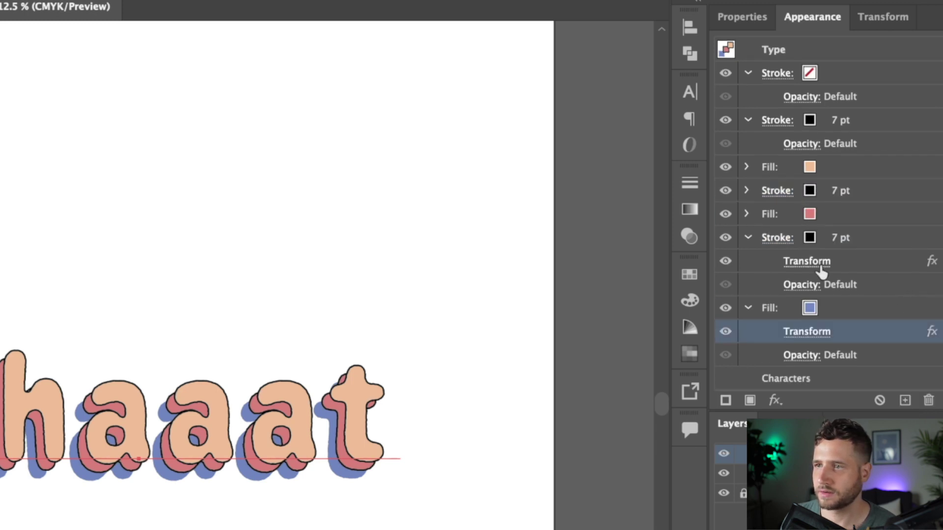
left_click(857, 261)
left_click(928, 399)
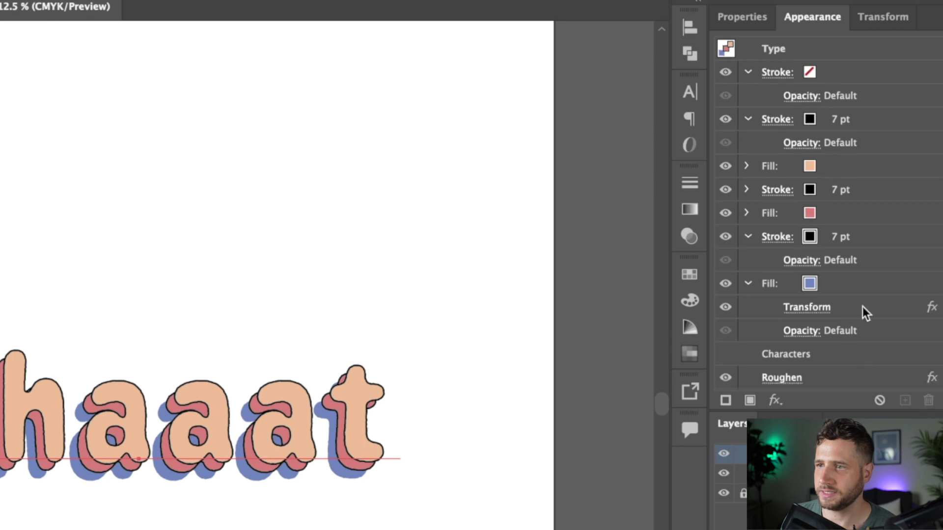
left_click(864, 313)
left_click_drag(859, 311, 848, 253)
left_click(266, 448)
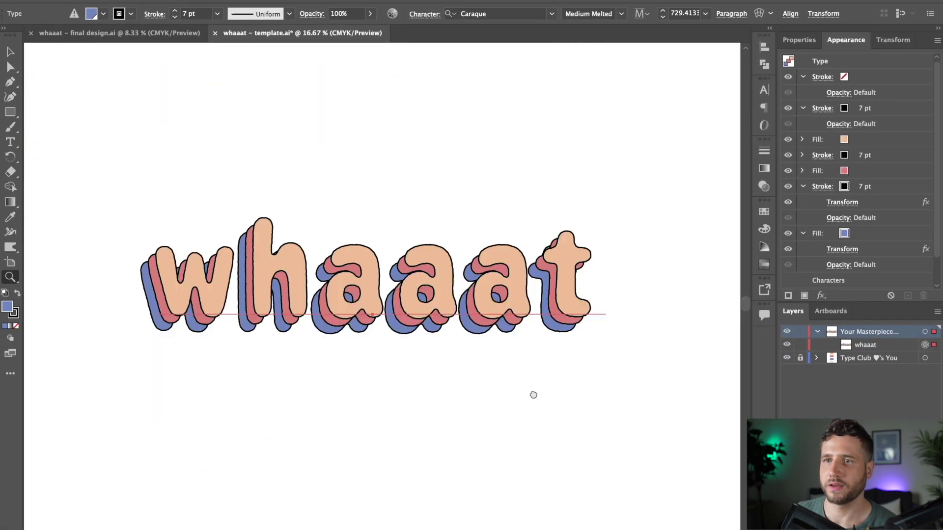
Step: Deselect and zoom around the whaaat artwork to review the three outlined layers
left_click(472, 420, "ctrl")
left_click(329, 309, "alt")
left_click(329, 310, "alt")
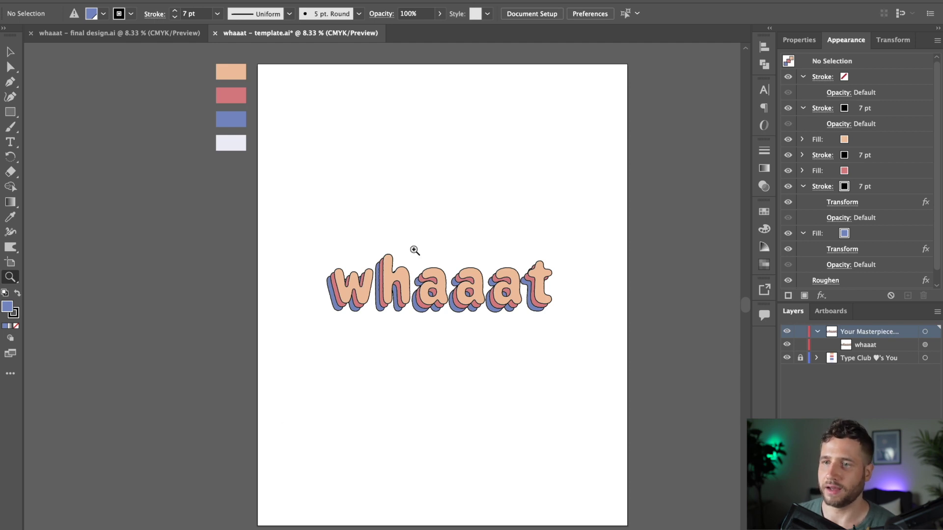
left_click(14, 52)
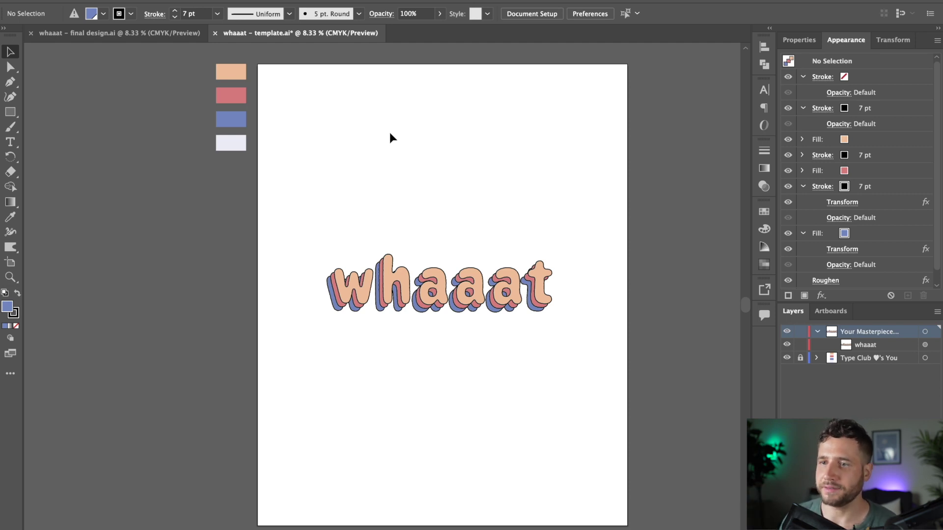
key("z")
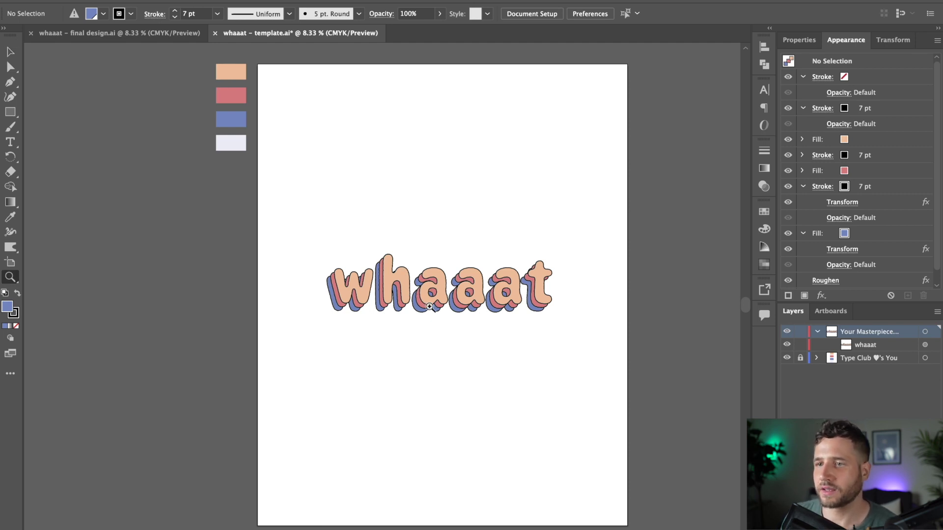
left_click(447, 320)
left_click(427, 265)
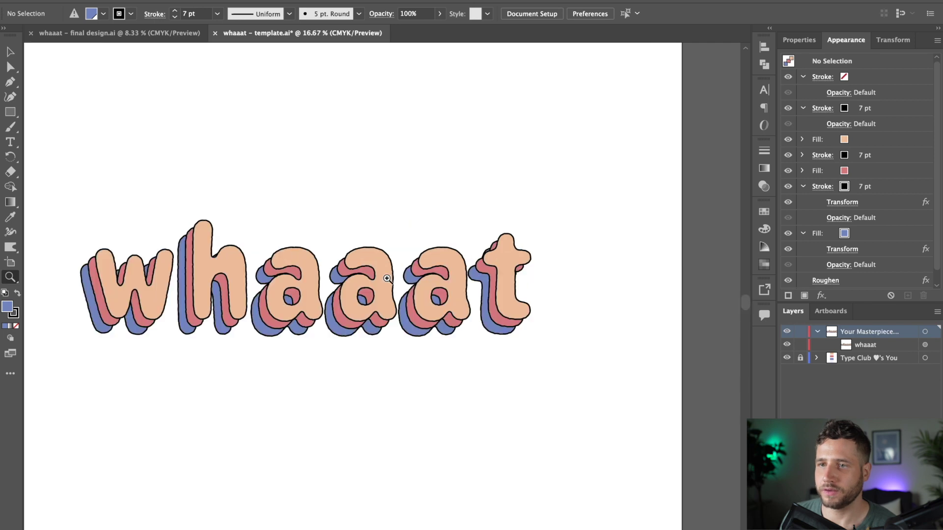
left_click(291, 299, "alt")
left_click(382, 258, "alt")
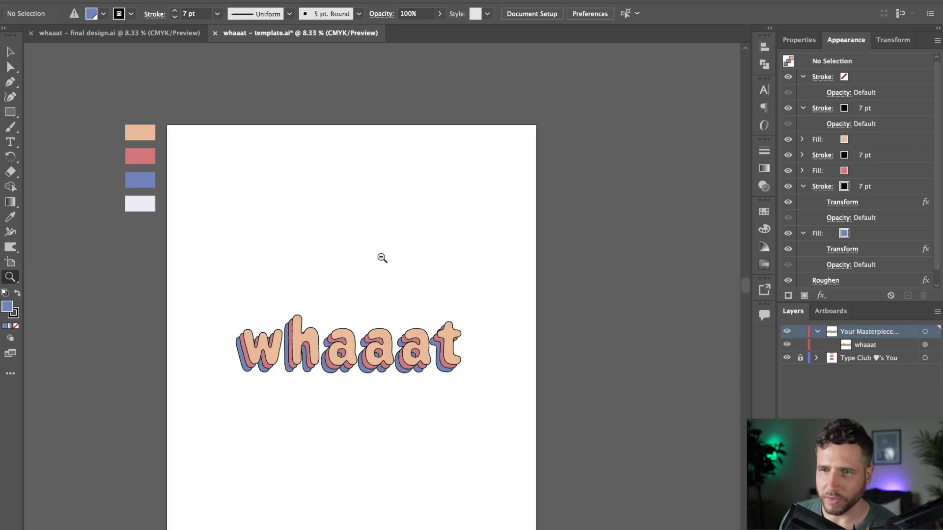
left_click_drag(377, 333, 417, 254)
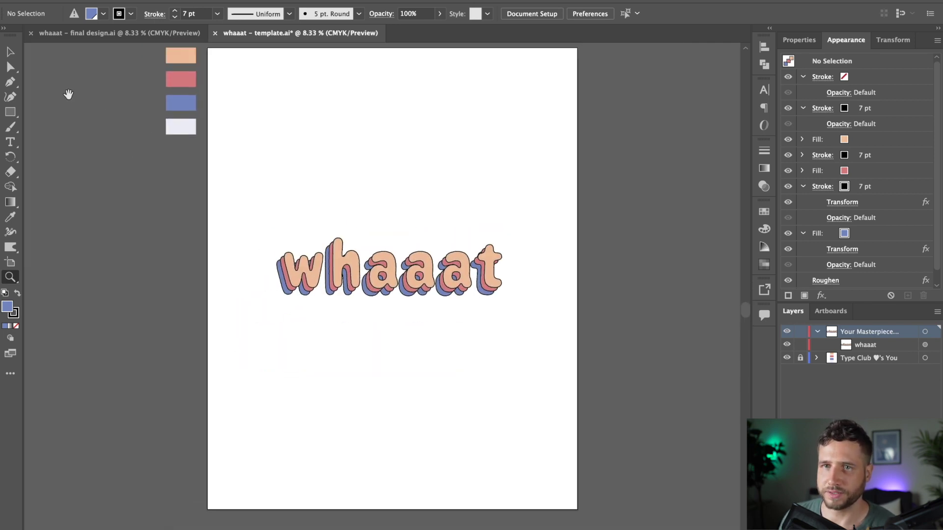
left_click(9, 52)
scroll(309, 123, "up", 2)
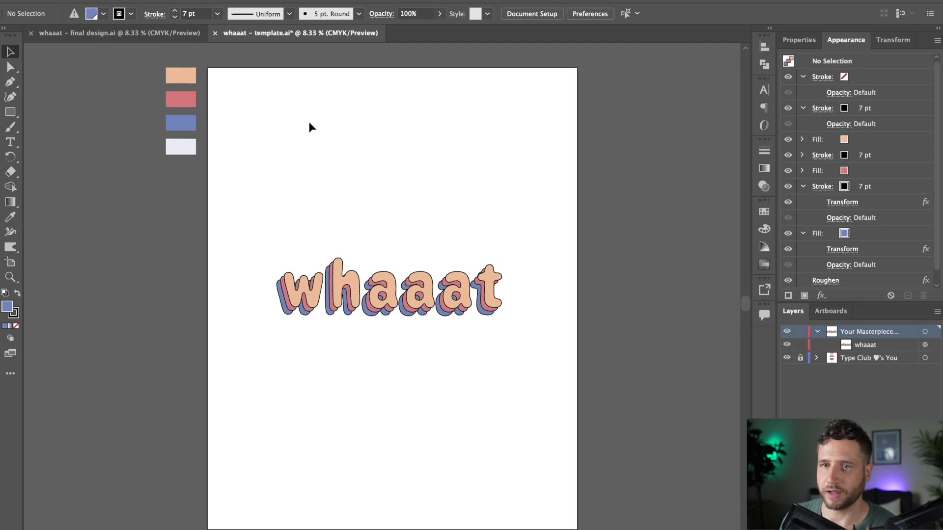
Step: Sample the pale lavender colour and draw a rectangle covering the whole page
key("i")
left_click(185, 149)
left_click(14, 113)
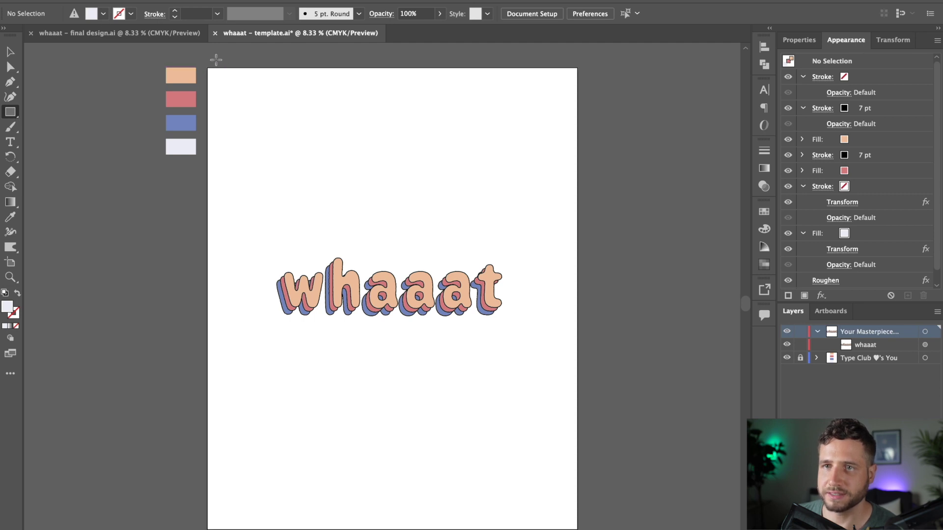
left_click_drag(208, 69, 578, 528)
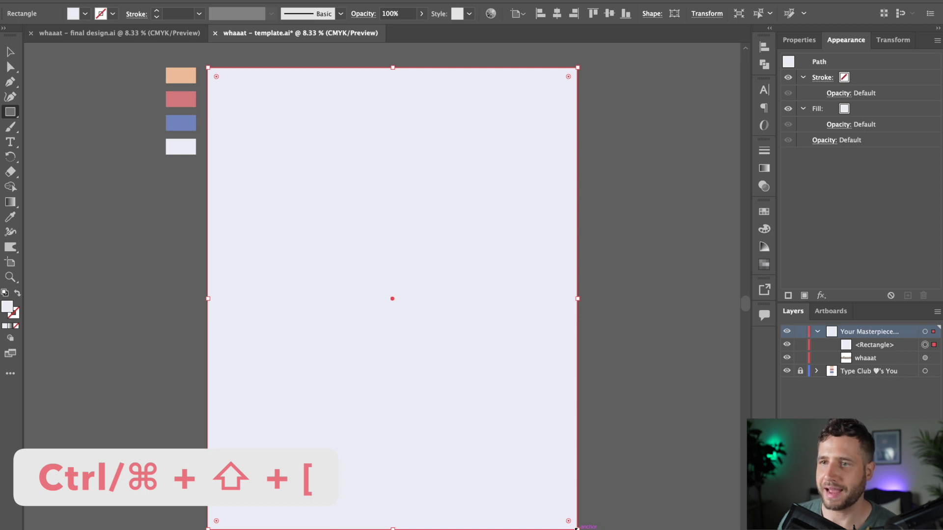
Step: Send the lavender rectangle to the back behind the lettering and deselect it
key("super+shift+bracketleft")
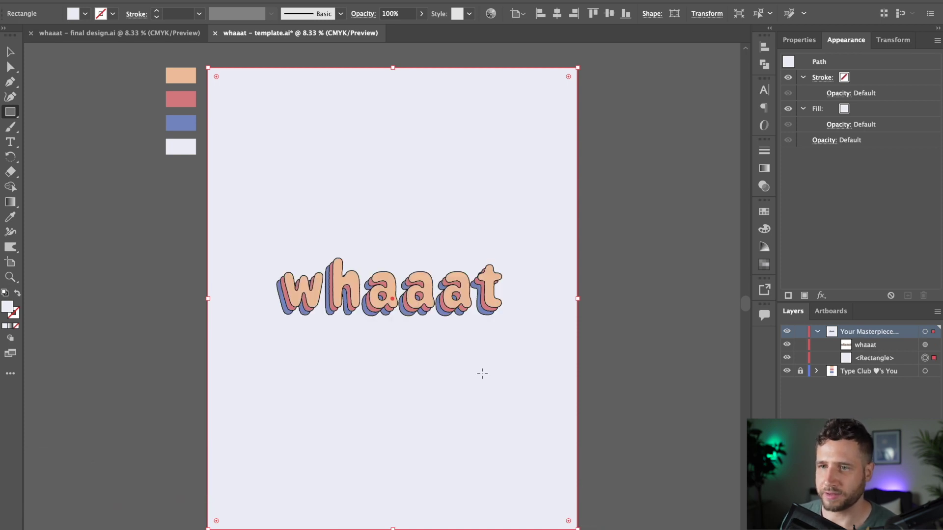
right_click(440, 183)
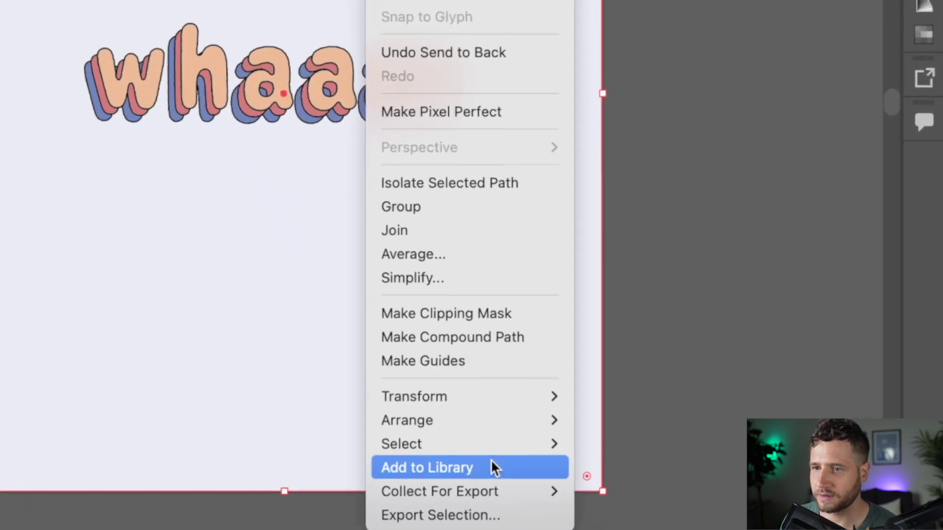
mouse_move(527, 492)
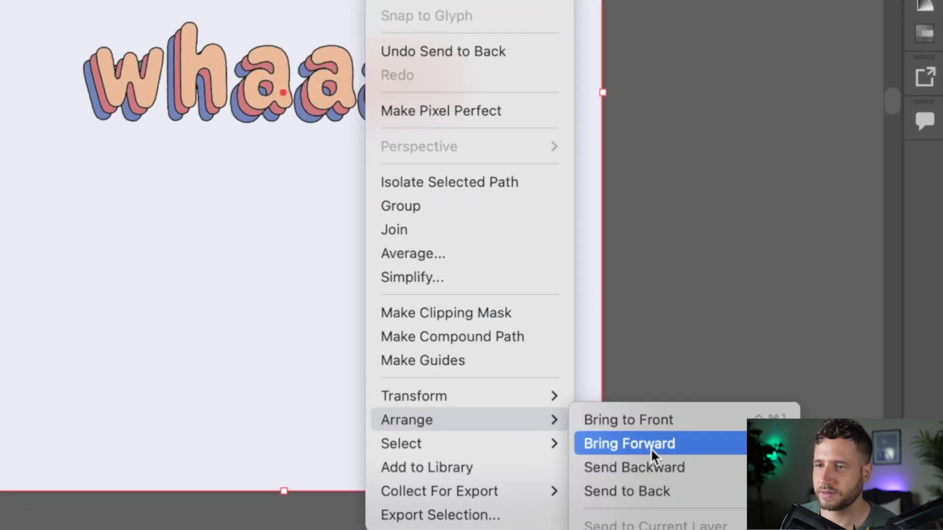
left_click(653, 487)
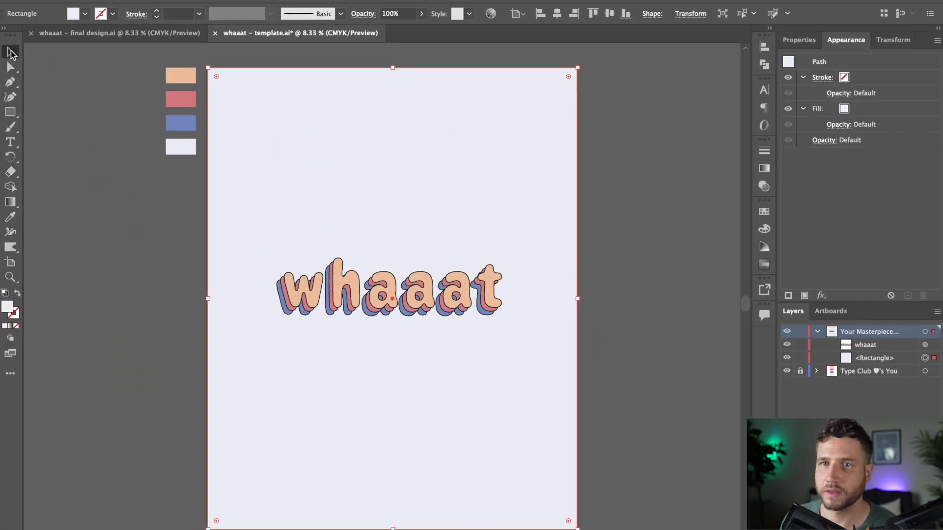
left_click(79, 299)
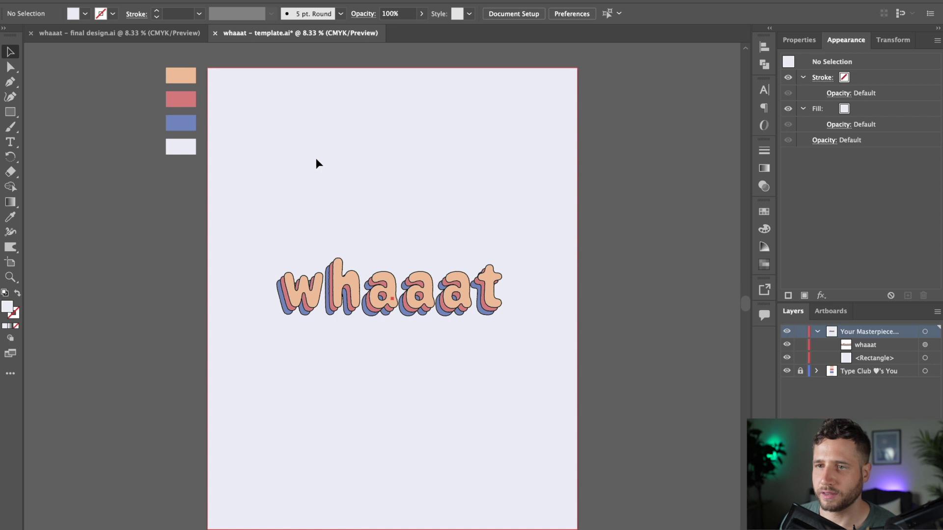
left_click_drag(317, 163, 476, 171)
key("super+z")
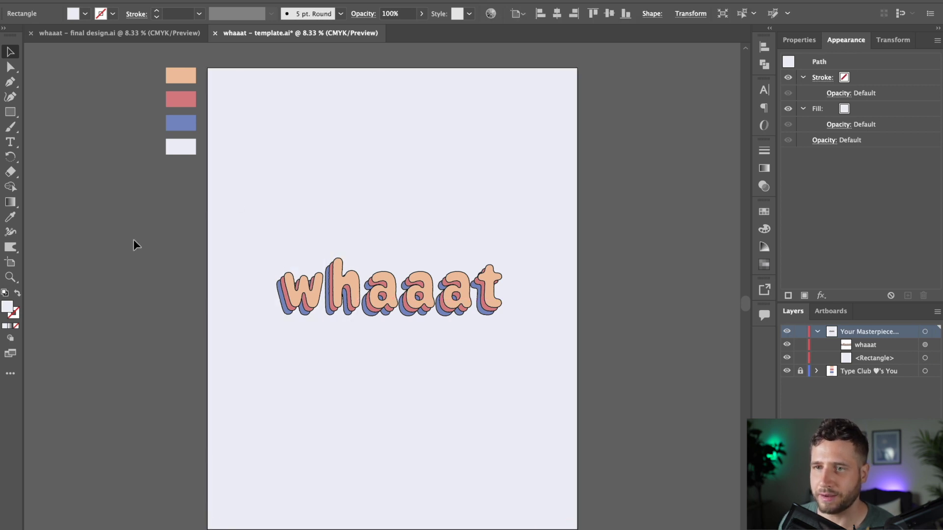
left_click(134, 240)
Step: Copy the whaaat text and paste a duplicate in front
key("super+equal")
key("super+equal")
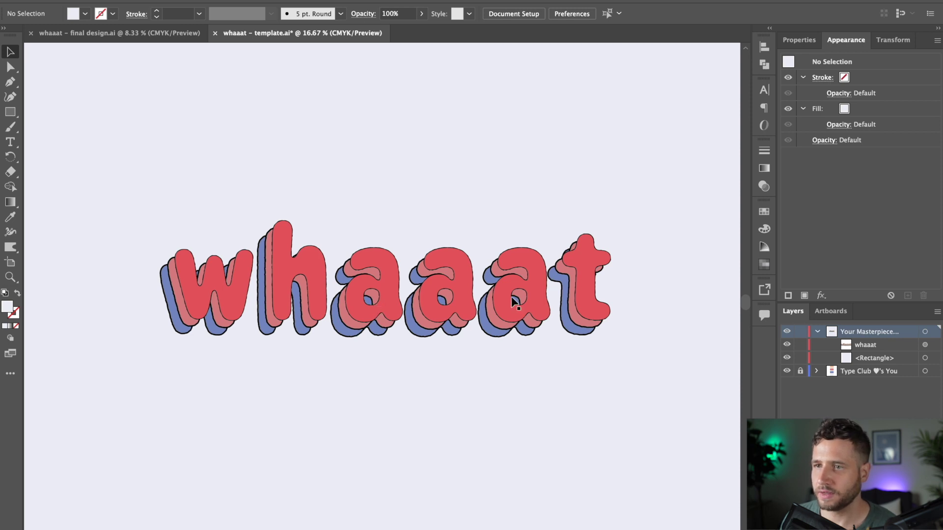
left_click(496, 293)
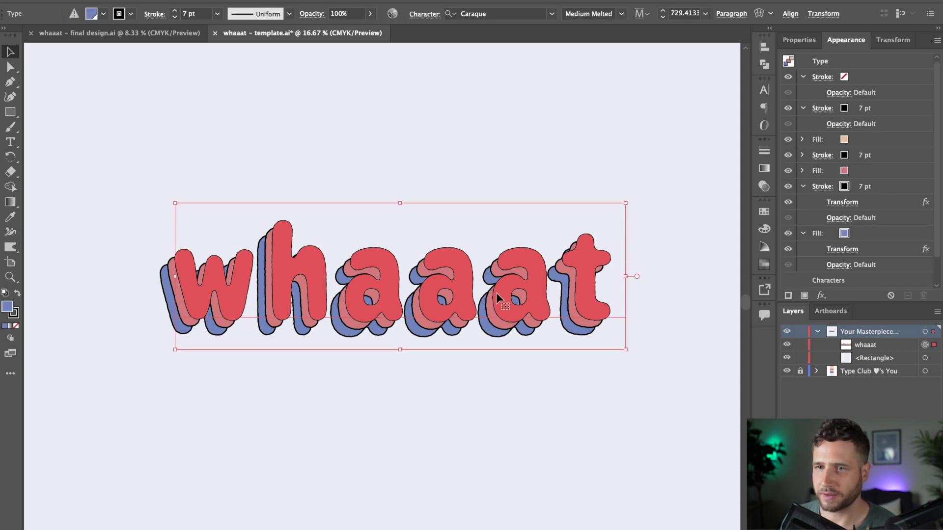
key("shift+super+b")
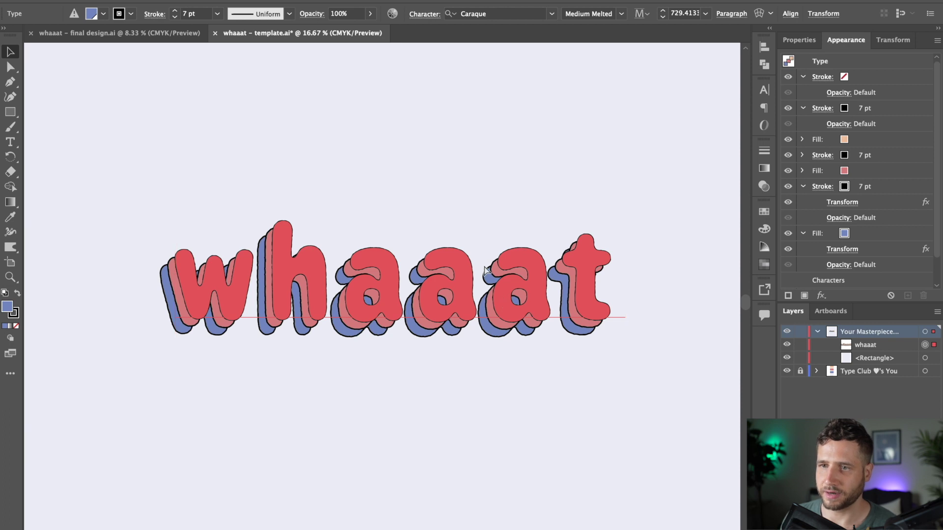
left_click(461, 144)
key("super+c")
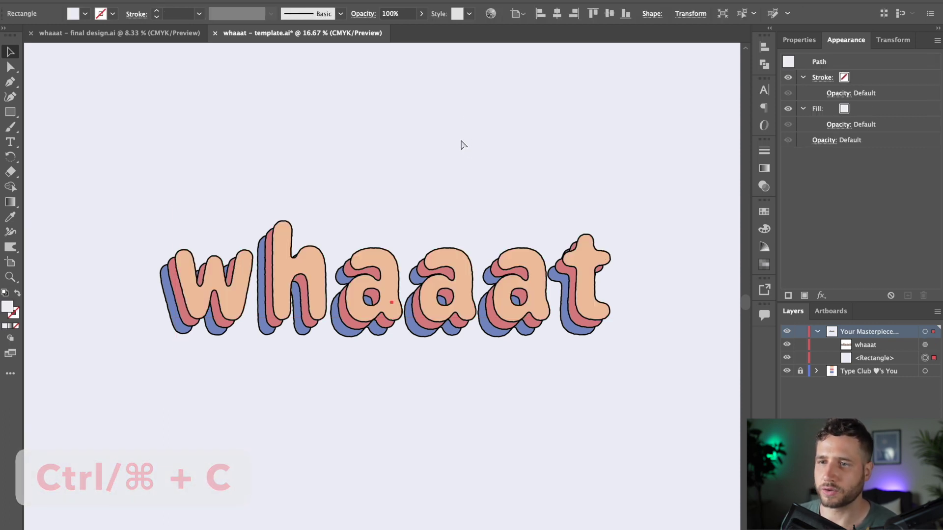
key("super+f")
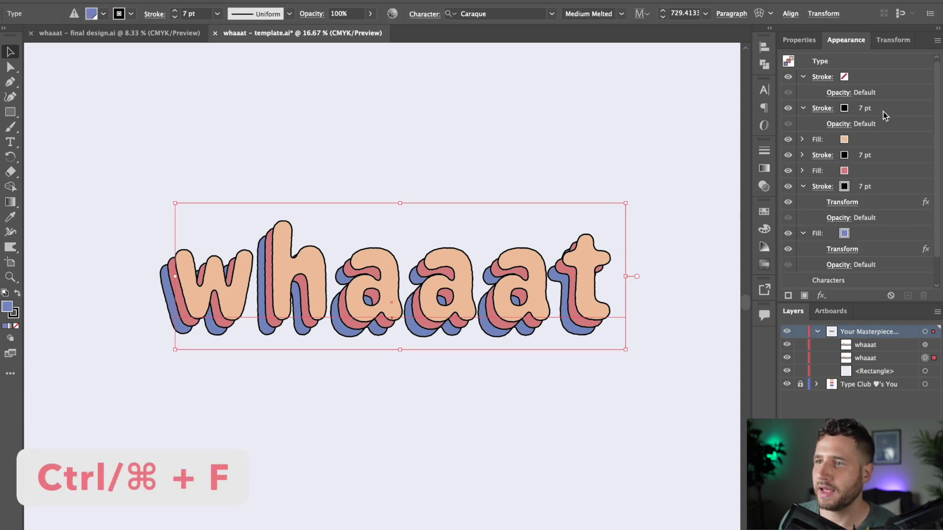
Step: Delete the copy's fill and shadow stroke rows, keeping only the black 7 pt stroke and Roughen
left_click(898, 140)
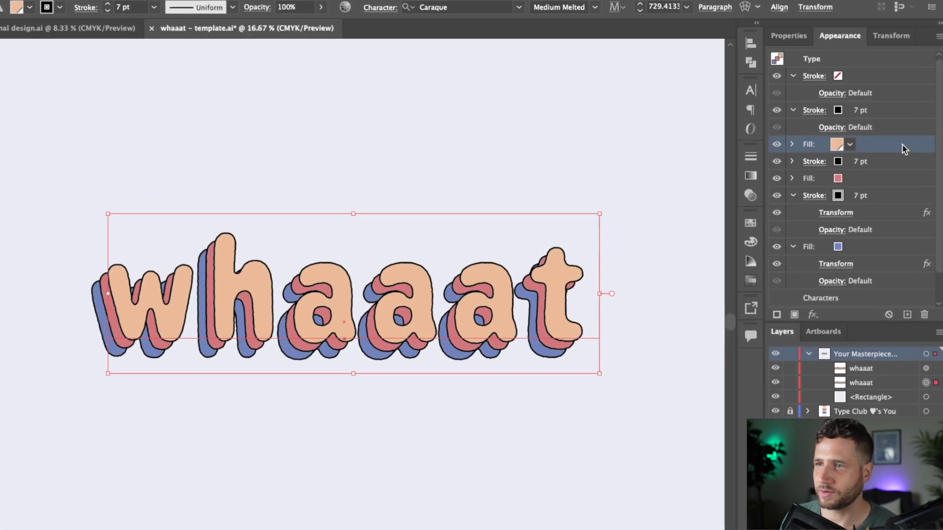
scroll(906, 150, "down", 2)
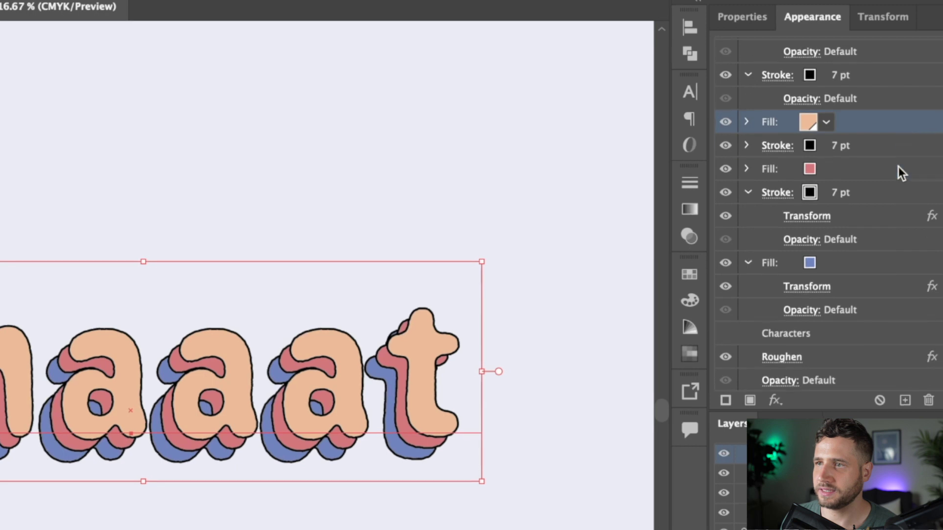
left_click(748, 193)
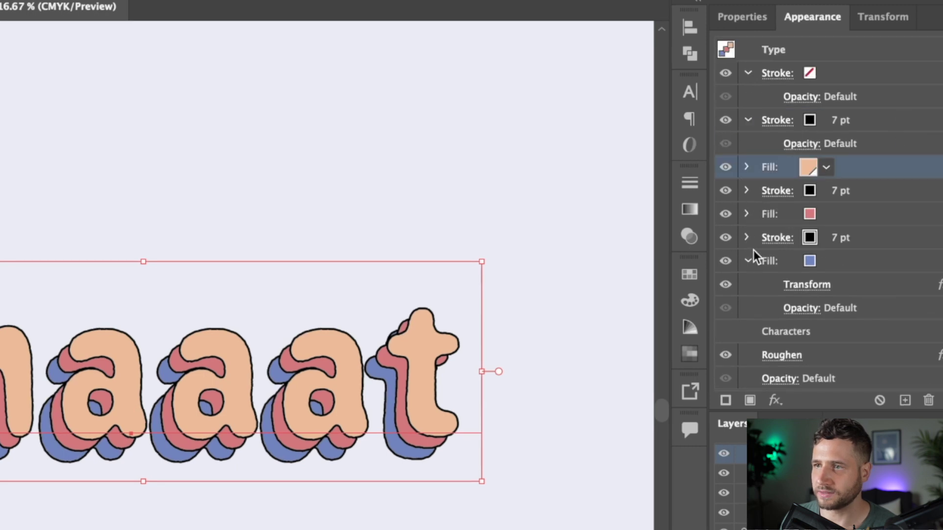
left_click(748, 260)
left_click(873, 264, "shift")
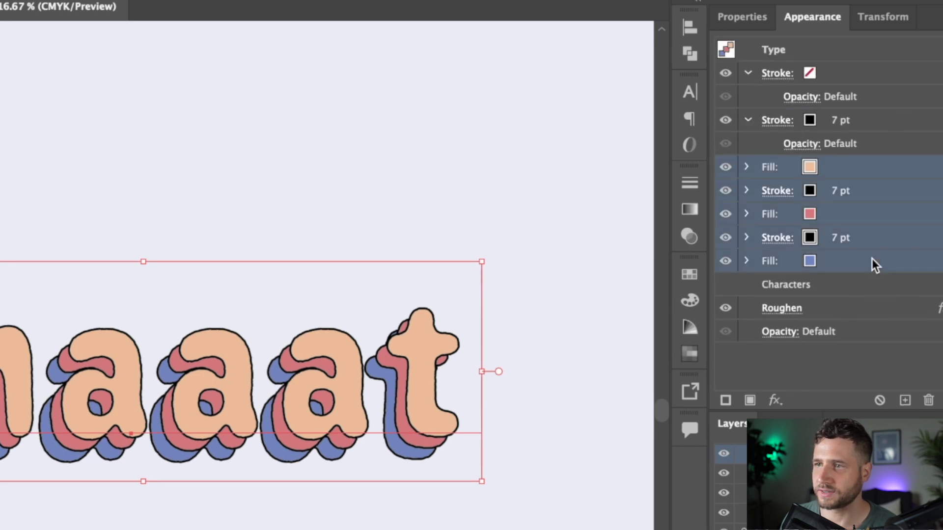
left_click(929, 400)
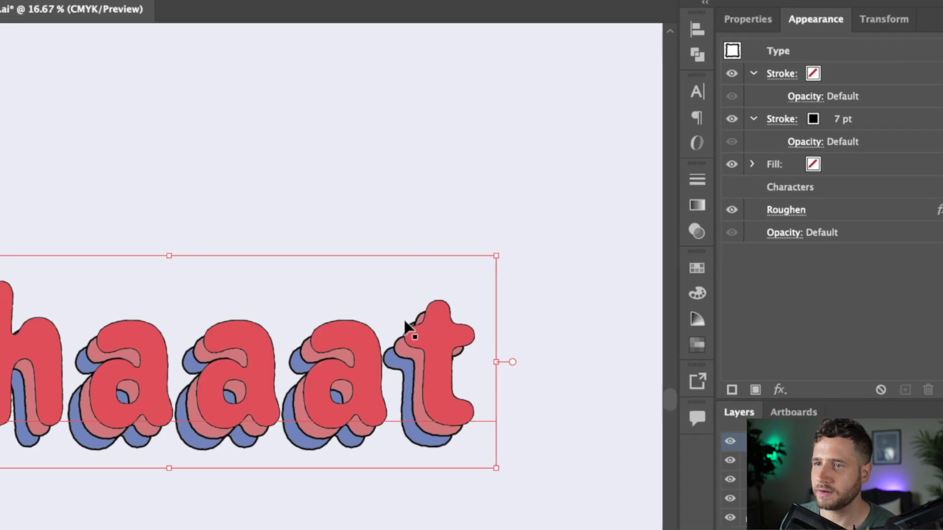
right_click(104, 340)
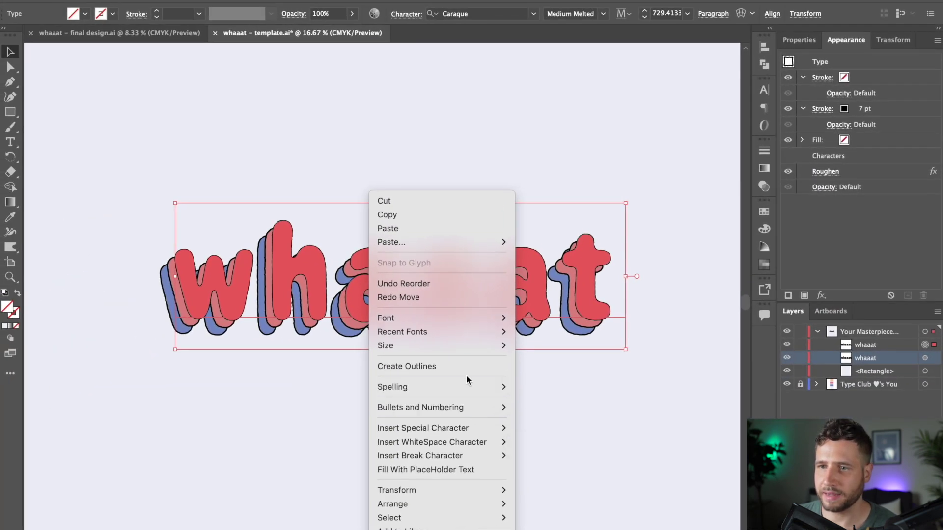
Step: Create outlines from the front whaaat copy and open its letter group in Isolation Mode
left_click(470, 369)
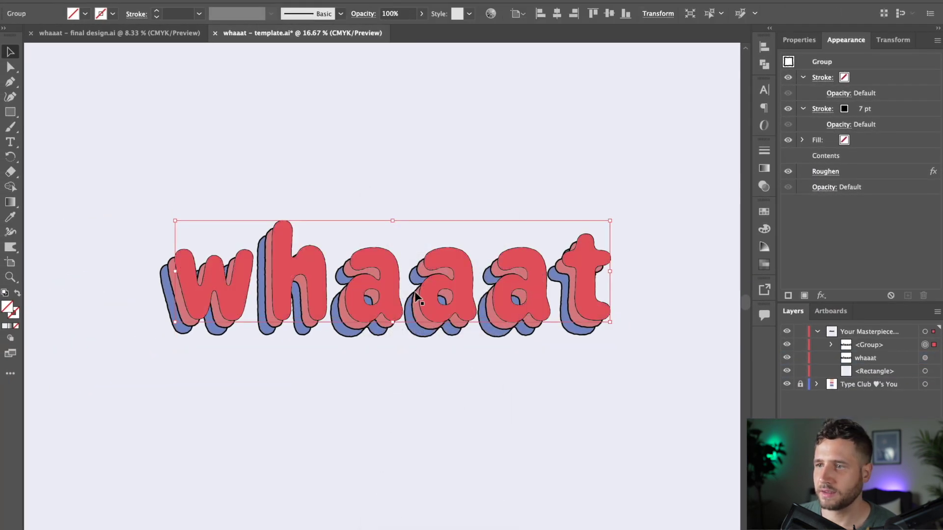
double_click(386, 275)
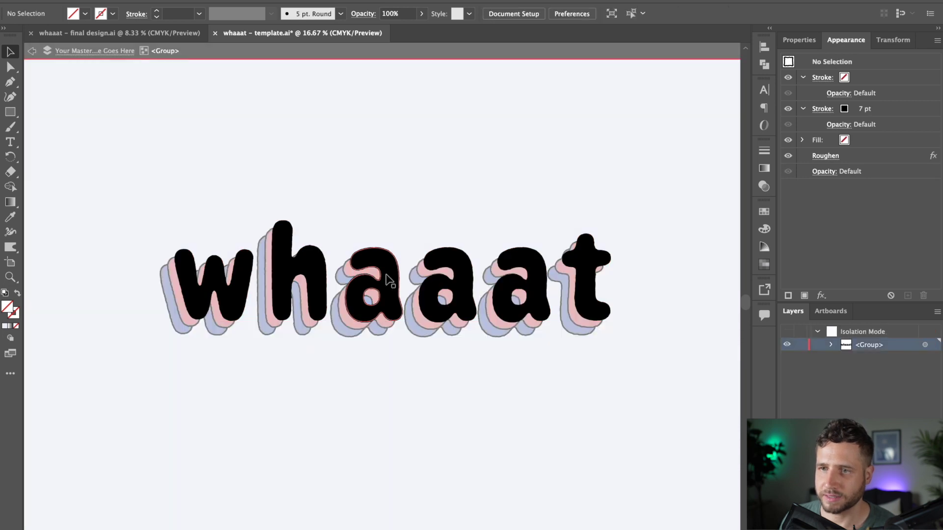
double_click(349, 152)
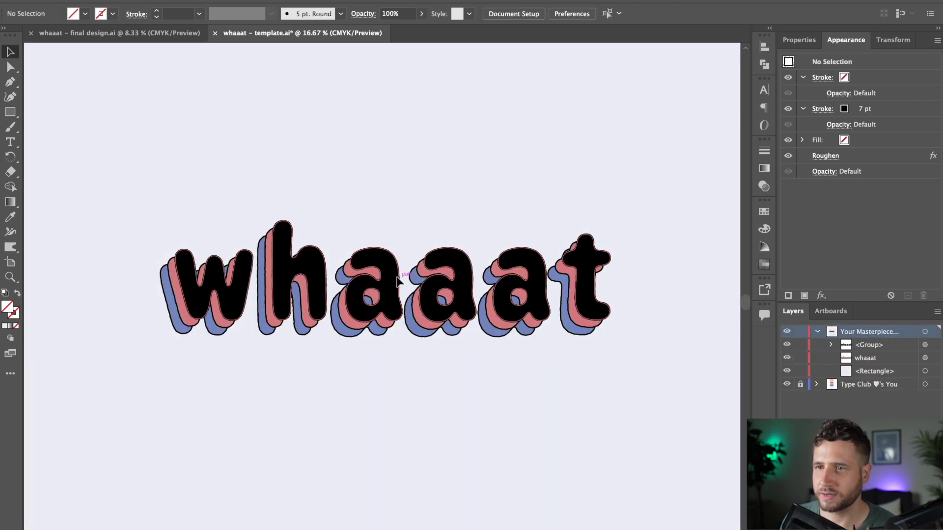
left_click_drag(427, 284, 428, 231)
key("ctrl+z")
left_click(511, 306)
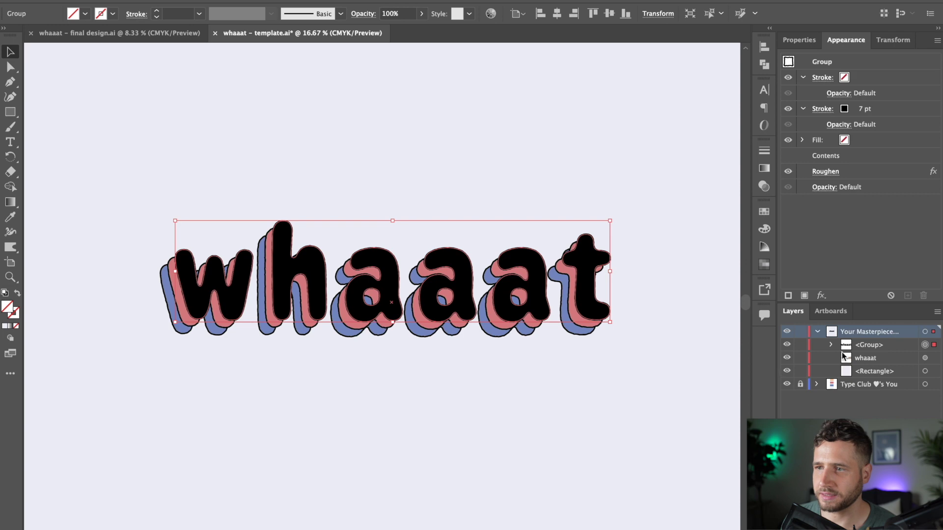
double_click(449, 298)
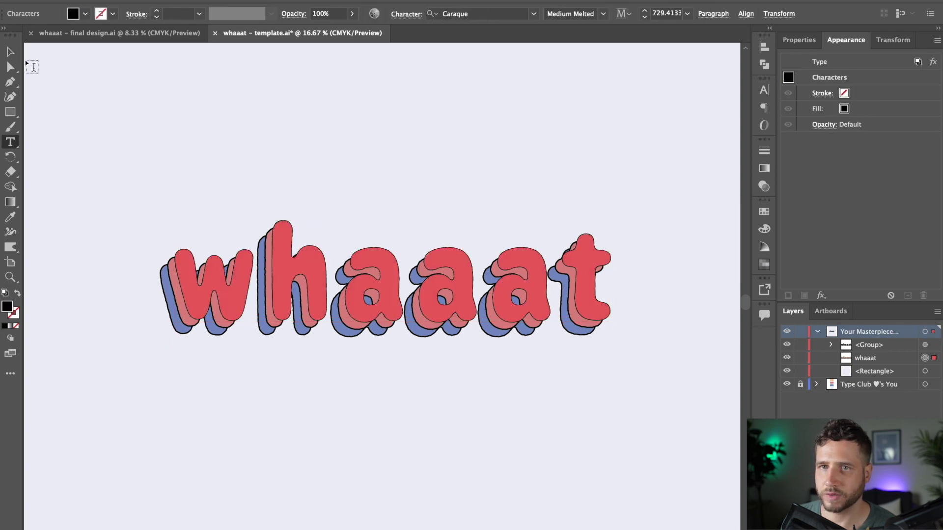
left_click(10, 51)
double_click(364, 251)
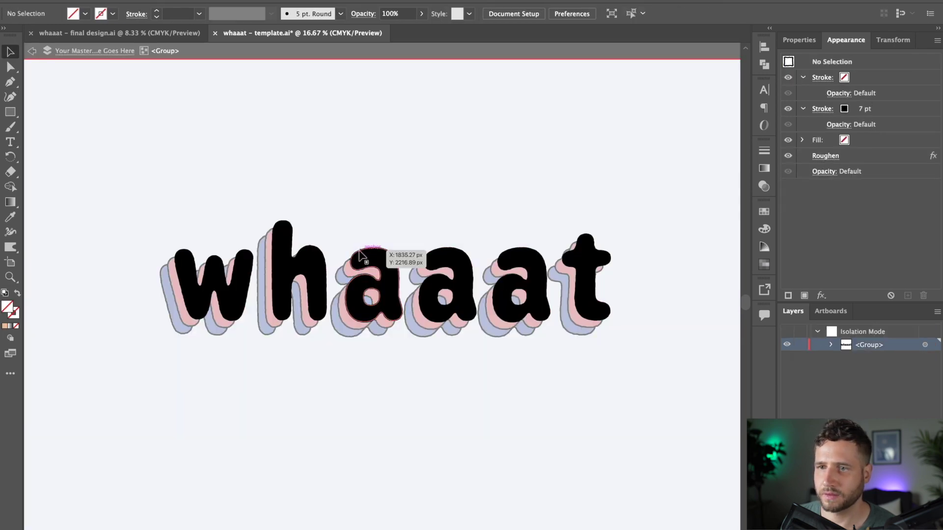
key("z")
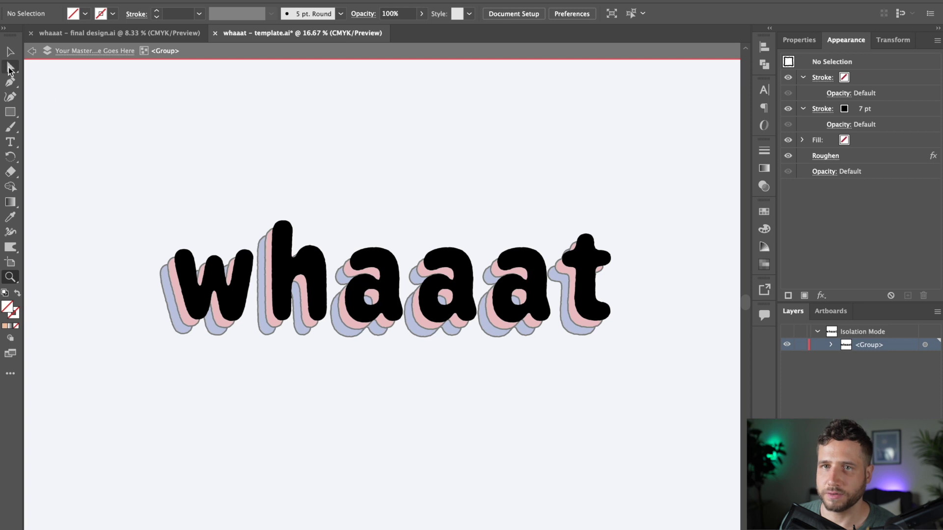
Step: Delete the outline points of w, h, t and the a's outer shapes, leaving three a counters
key("a")
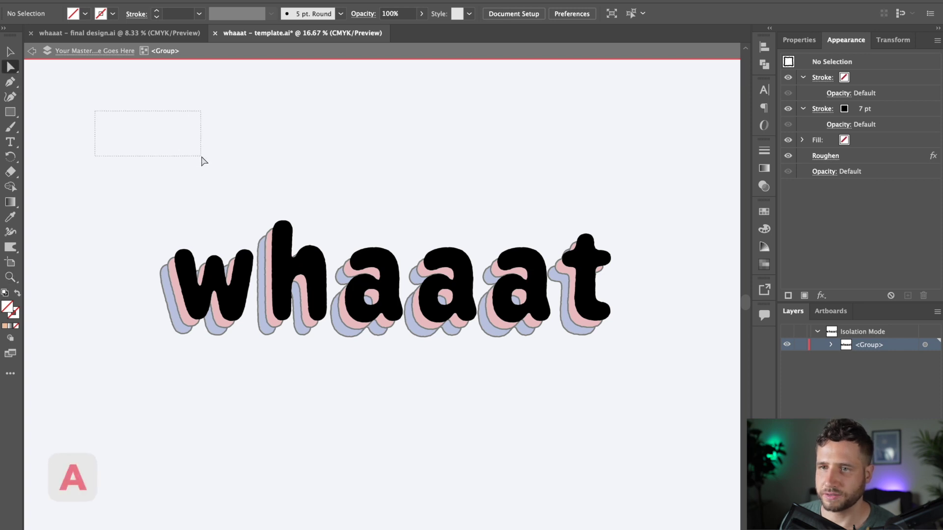
left_click_drag(427, 211, 660, 287)
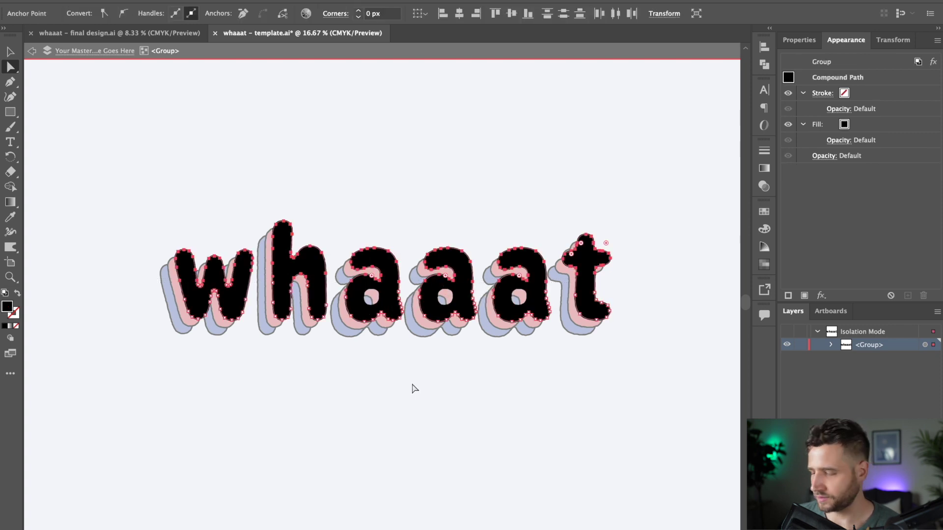
key("BackSpace")
left_click_drag(99, 193, 352, 382)
key("BackSpace")
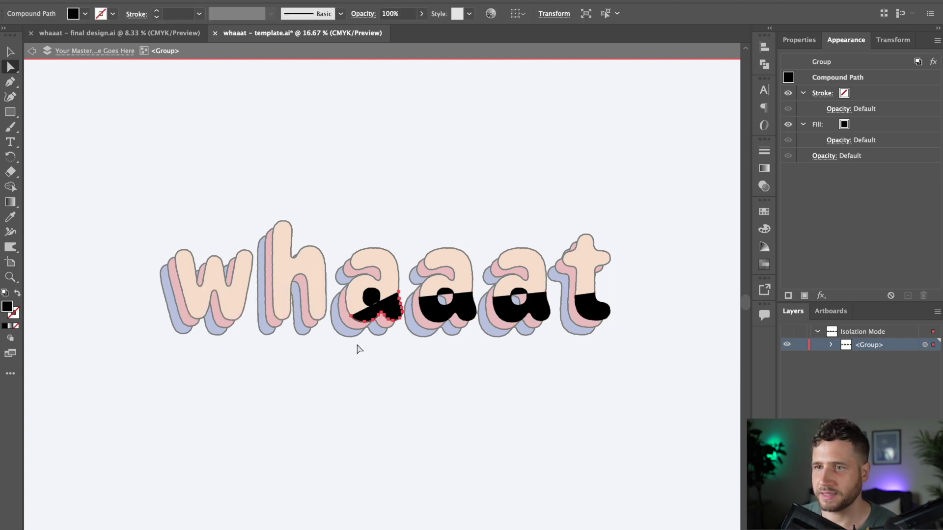
left_click_drag(668, 340, 686, 319)
key("BackSpace")
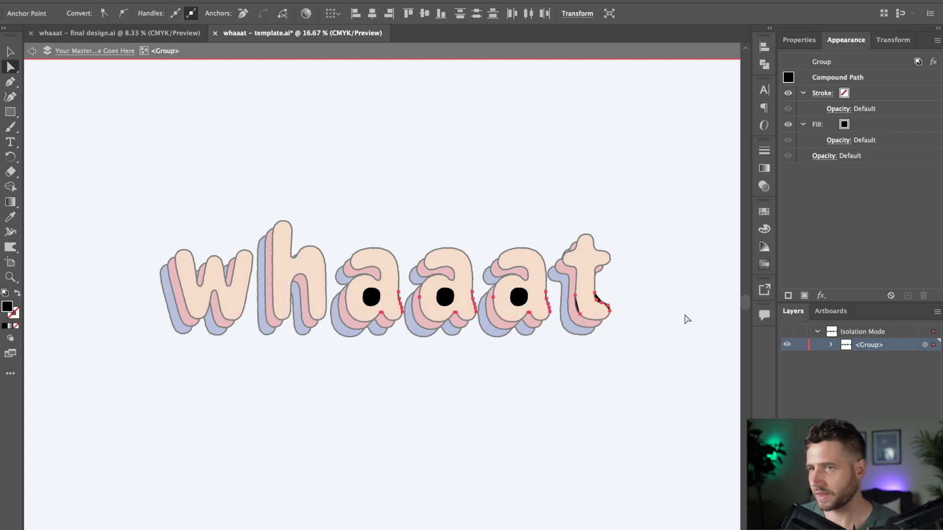
left_click(687, 319)
key("v")
scroll(462, 290, "up", 3)
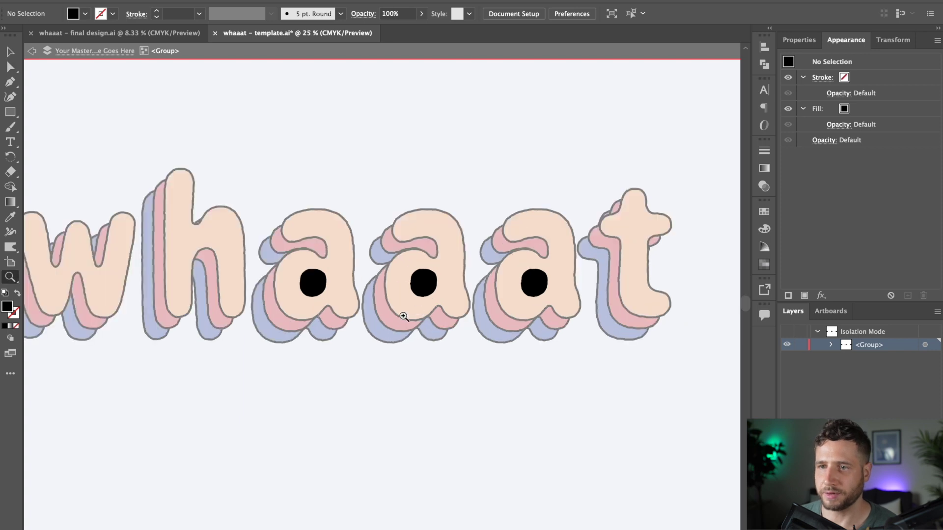
left_click(300, 267)
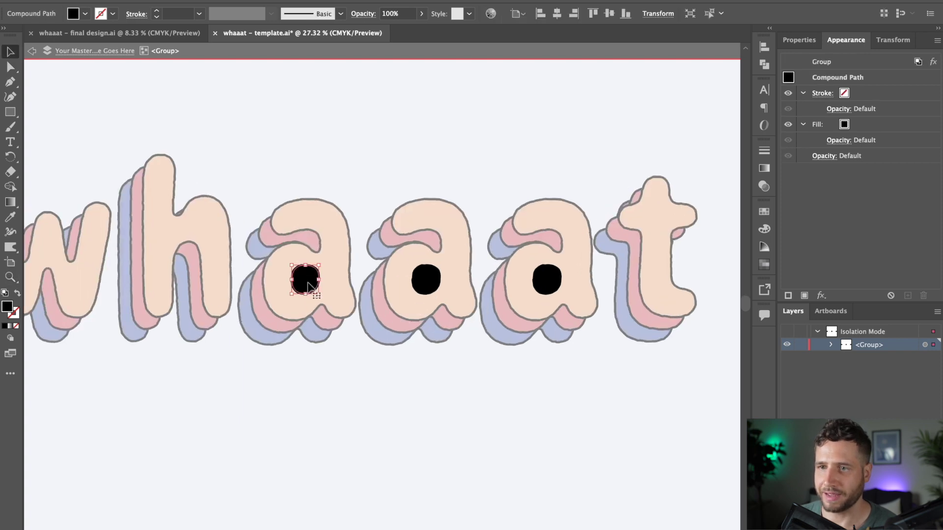
Step: Select the three a counters and fill them with the white swatch
left_click(425, 284, "shift")
left_click(545, 277, "shift")
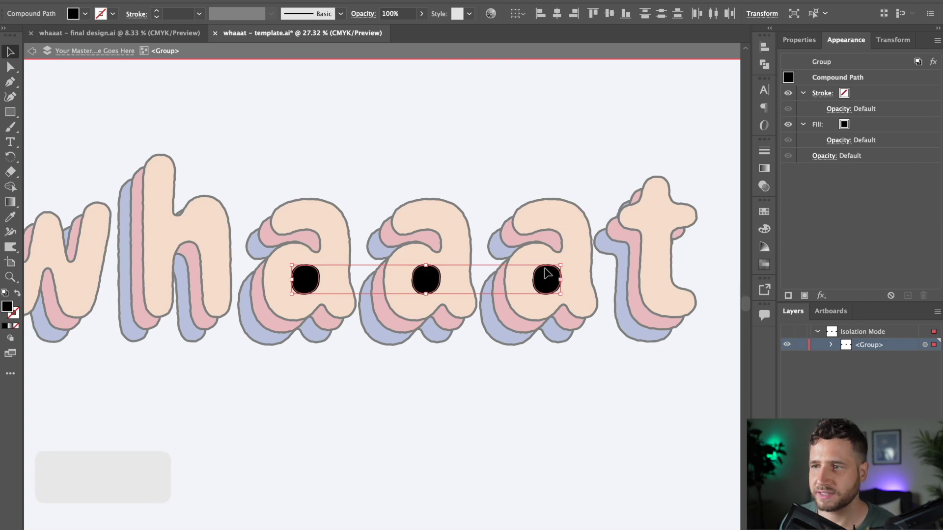
key("shift+x")
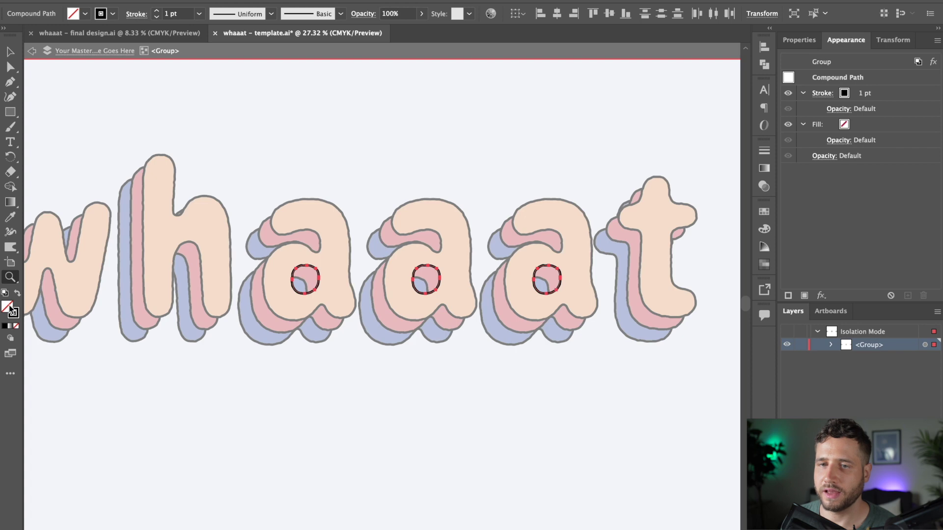
key("shift+x")
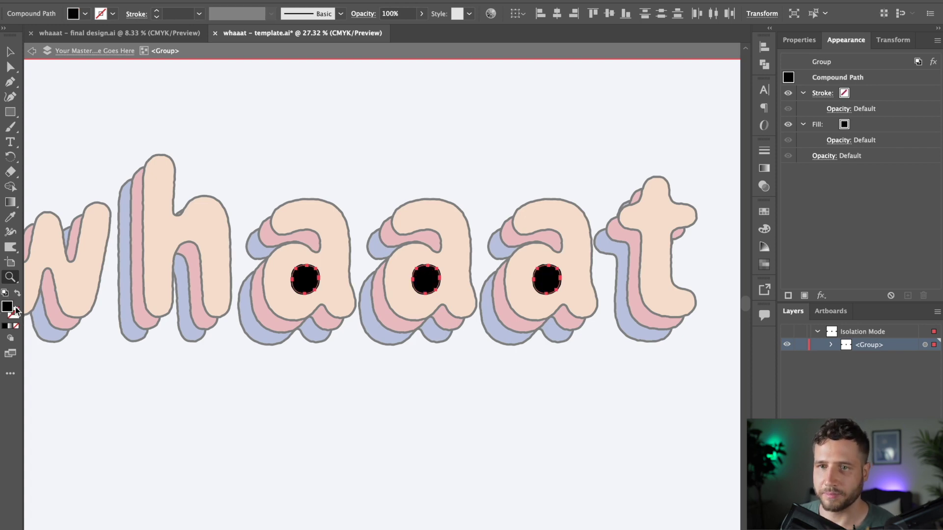
left_click(17, 293)
left_click(17, 292)
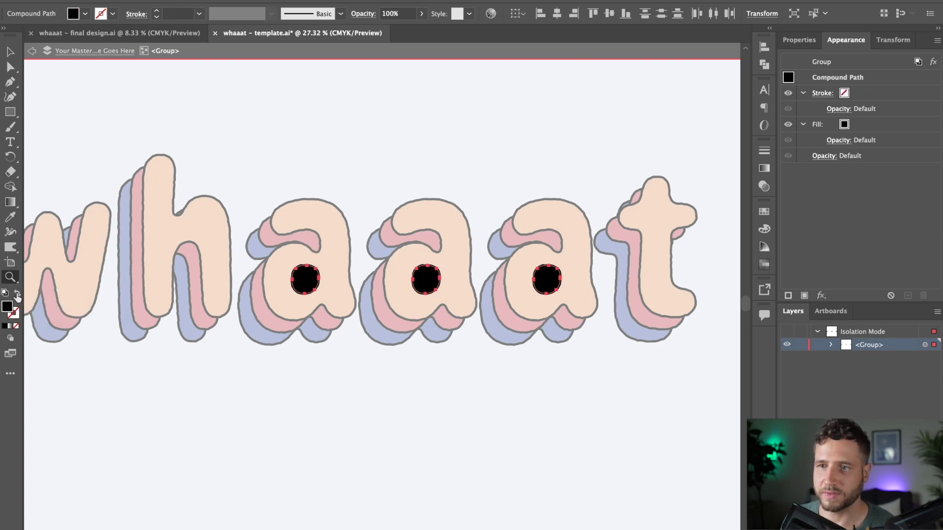
left_click(370, 315)
key("v")
key("shift+x")
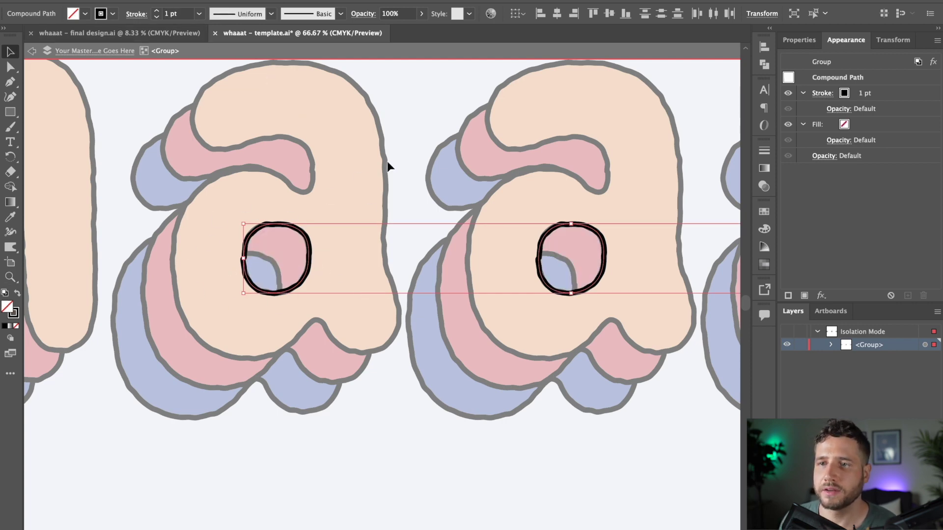
left_click(85, 14)
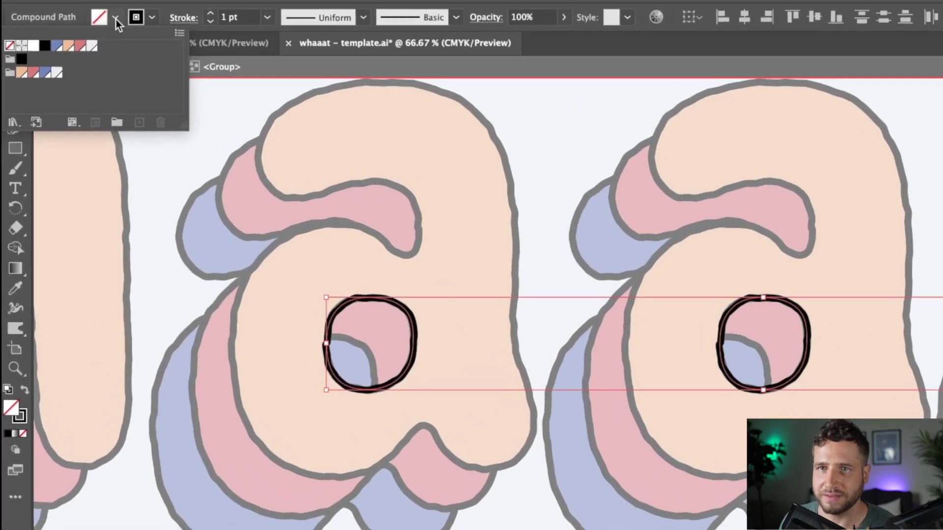
left_click(93, 47)
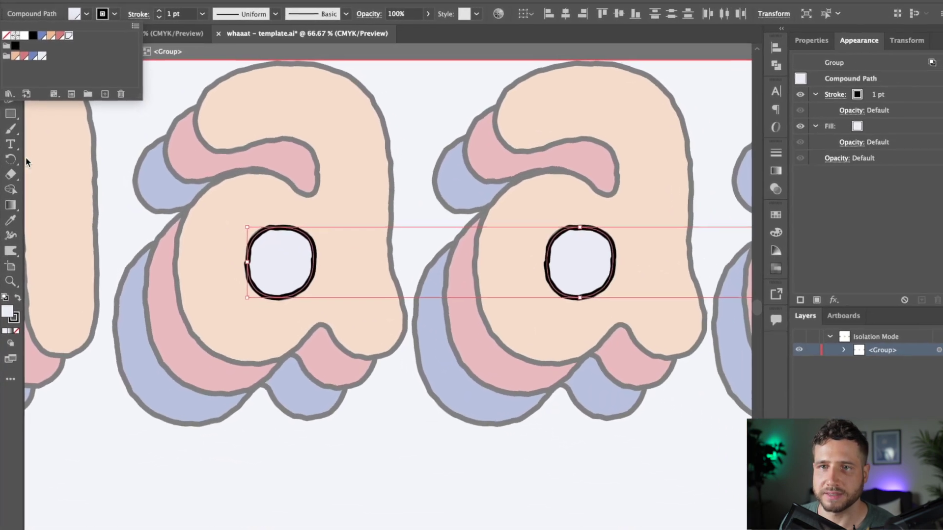
Step: Exit isolation mode and zoom out to see the whole whaaat word
key("Escape")
double_click(120, 112)
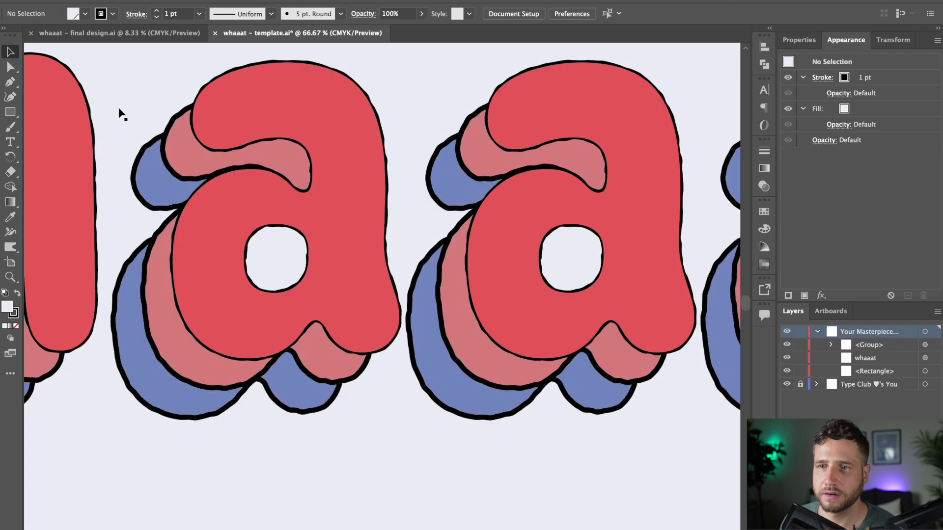
key("z")
left_click(405, 249, "alt")
left_click(404, 249, "alt")
left_click(404, 249, "alt")
left_click(404, 249, "alt")
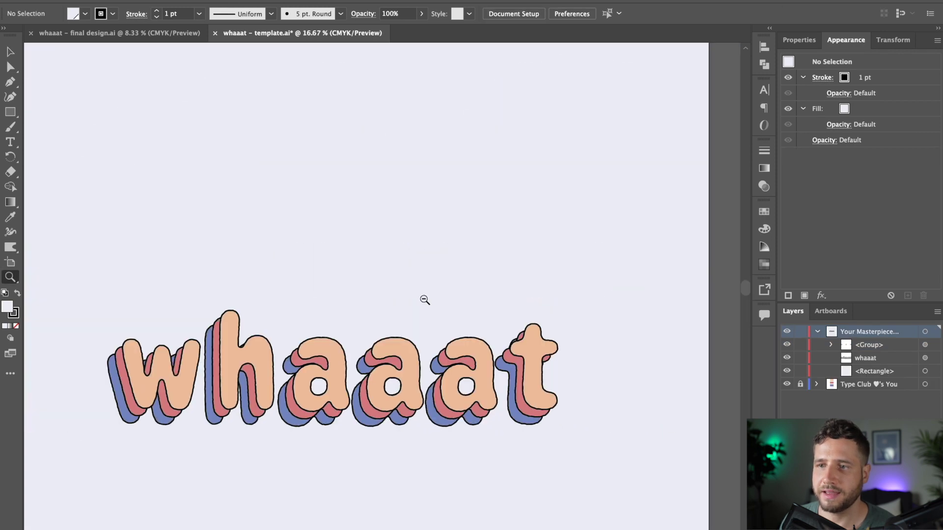
left_click(423, 301, "alt")
scroll(393, 280, "down", 4)
scroll(393, 280, "left", 2)
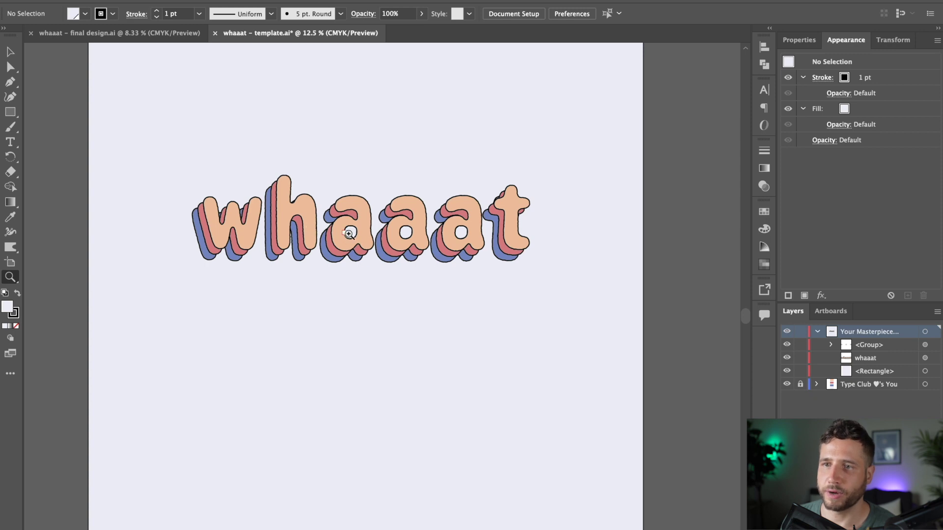
Step: Toggle the counter group's visibility to compare, then zoom out to the whole page
key("v")
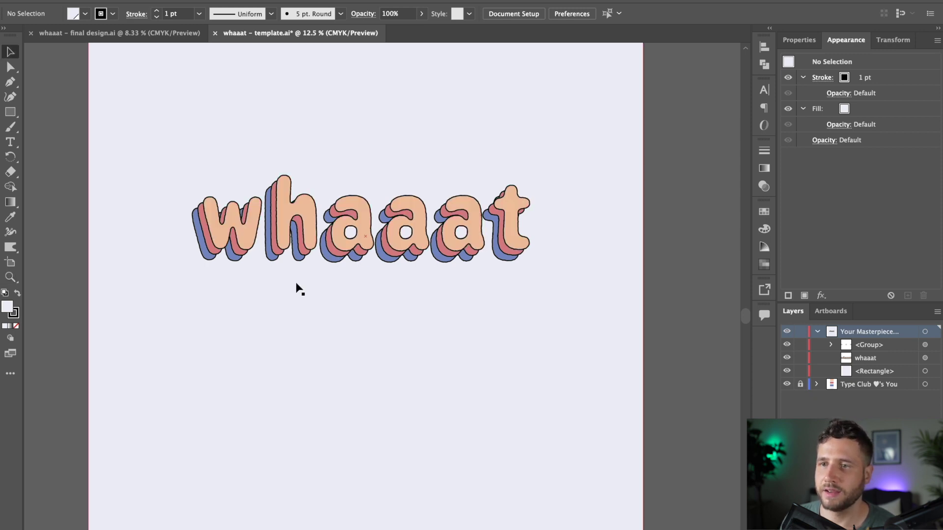
left_click_drag(431, 130, 429, 198)
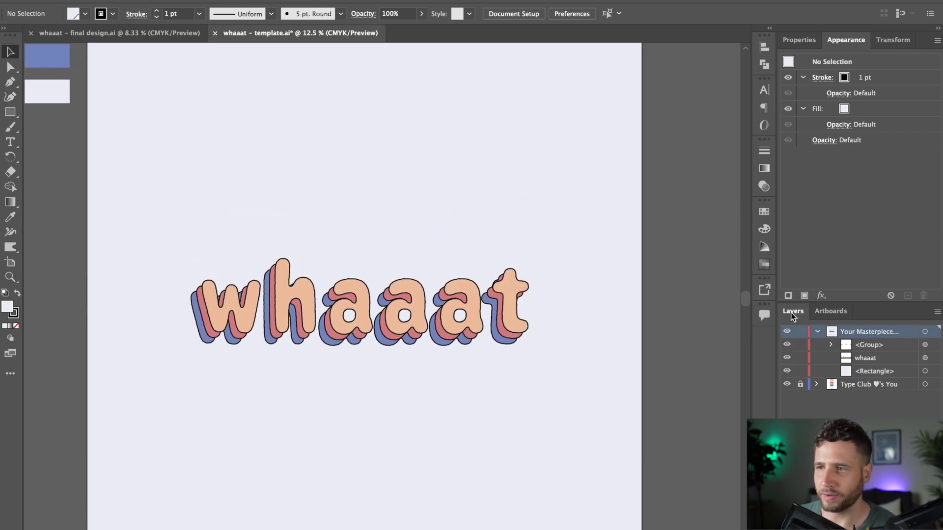
left_click(787, 345)
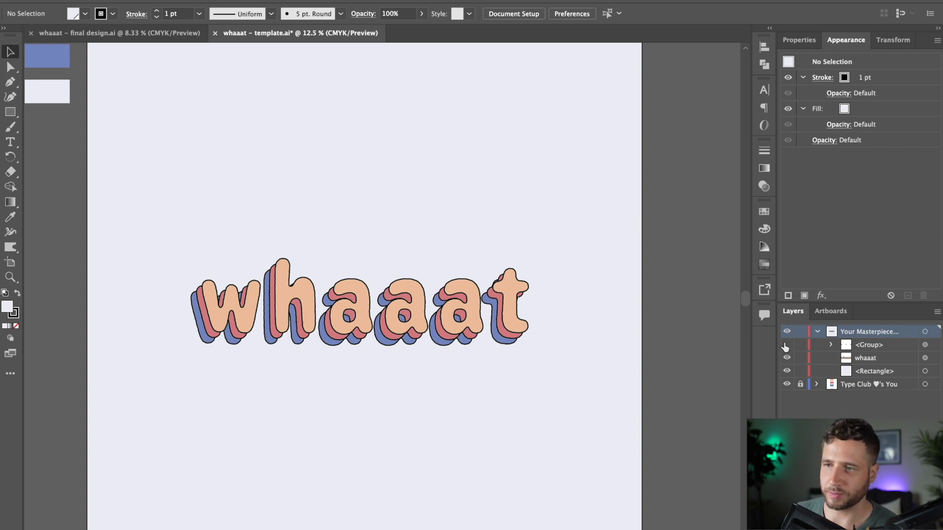
left_click(787, 346)
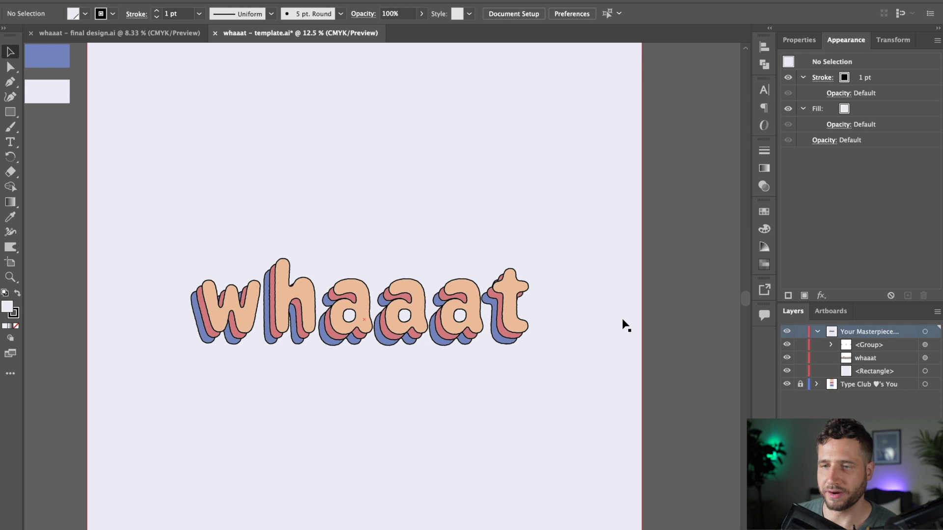
key("z")
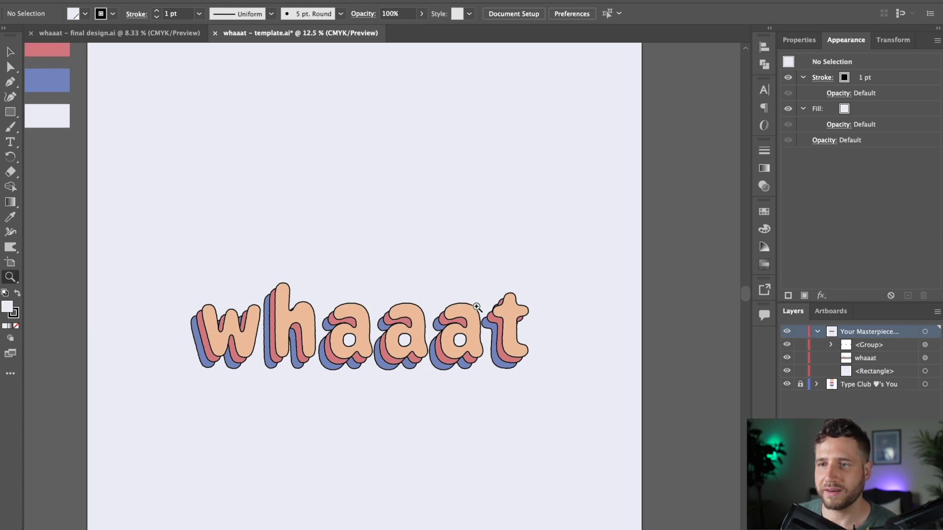
left_click(474, 309, "alt")
left_click_drag(427, 282, 564, 249)
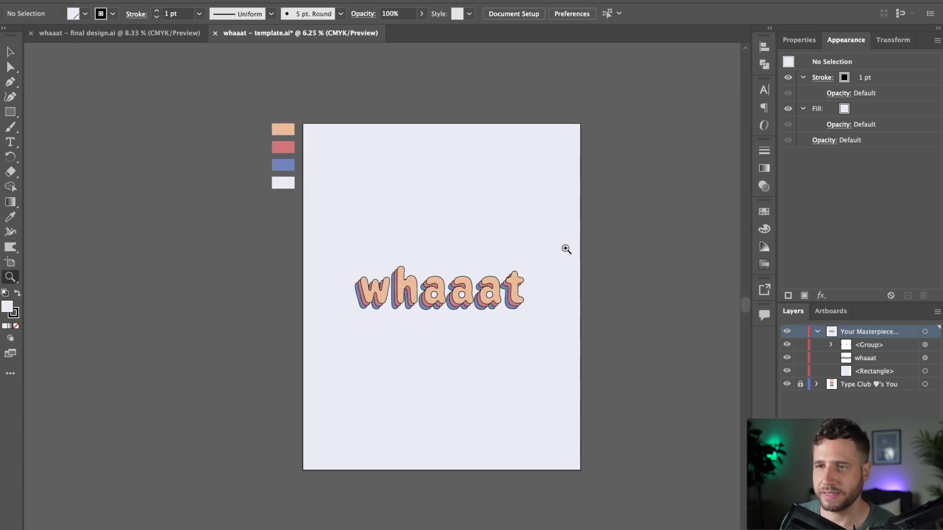
Step: Select the pale lavender background rectangle and lock it with Cmd+2
key("v")
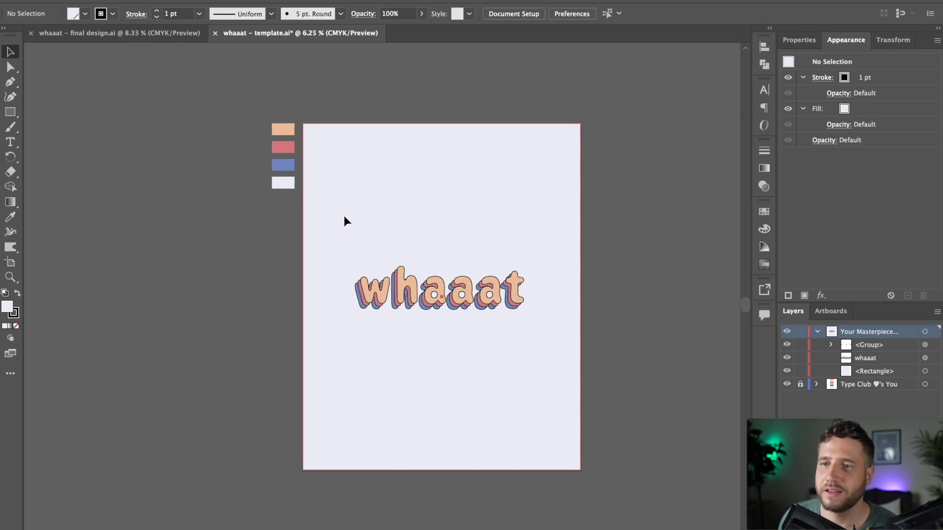
left_click_drag(346, 217, 423, 265)
key("ctrl+z")
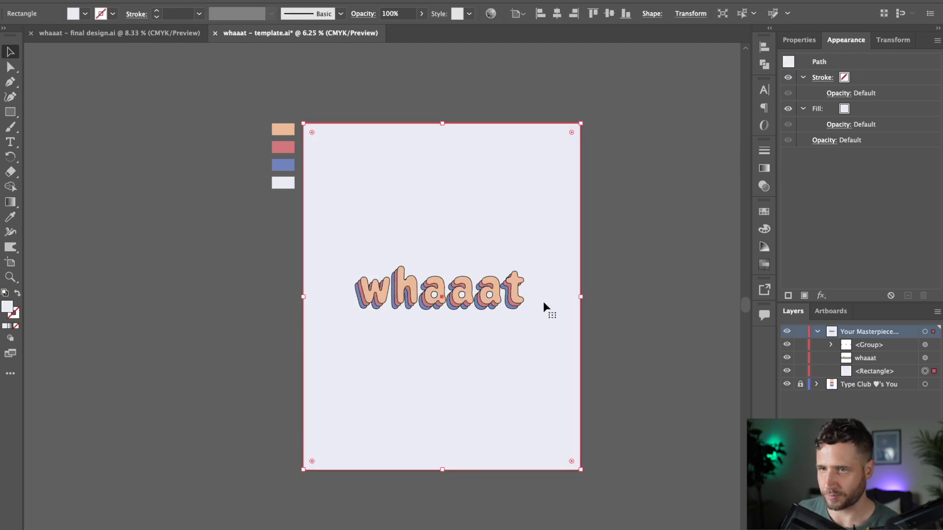
left_click_drag(411, 233, 414, 235)
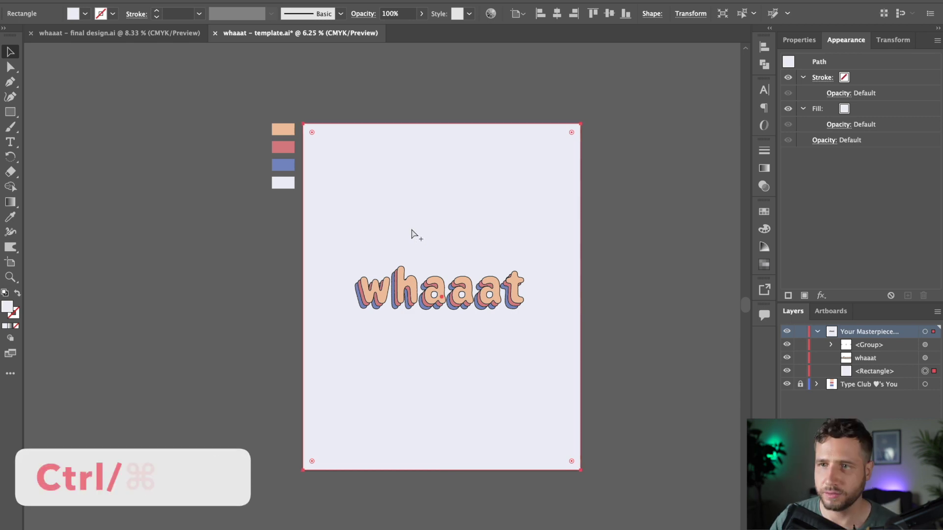
key("super+2")
left_click_drag(401, 198, 582, 373)
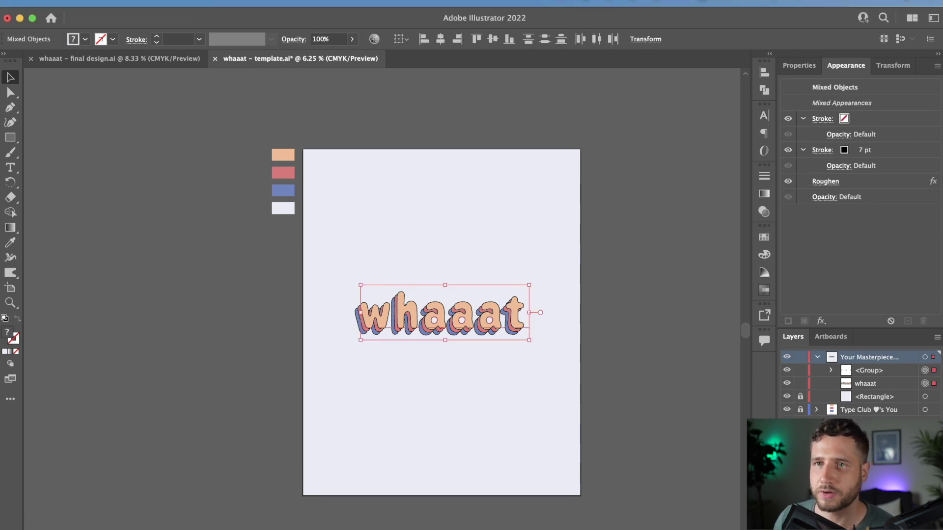
Step: Start an Envelope Distort Make with Warp on the lettering, trying the Flag style
left_click(165, 3)
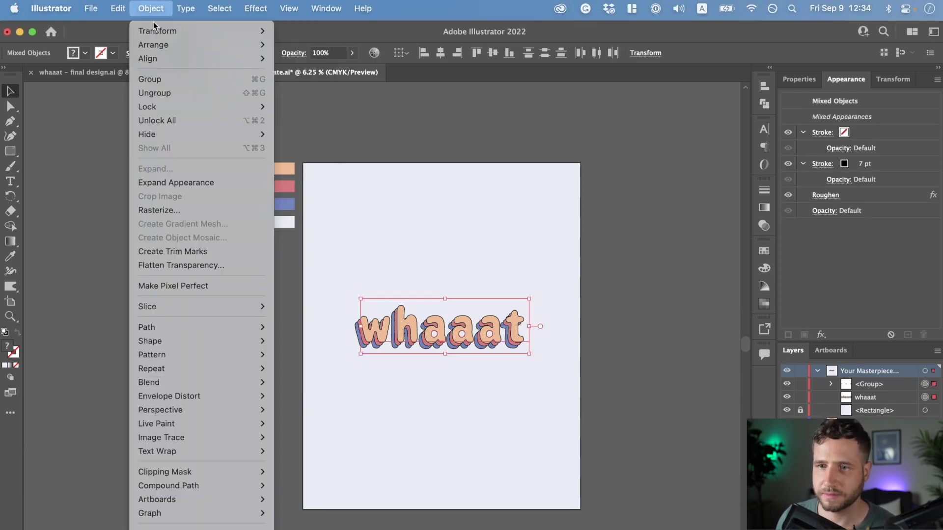
mouse_move(246, 397)
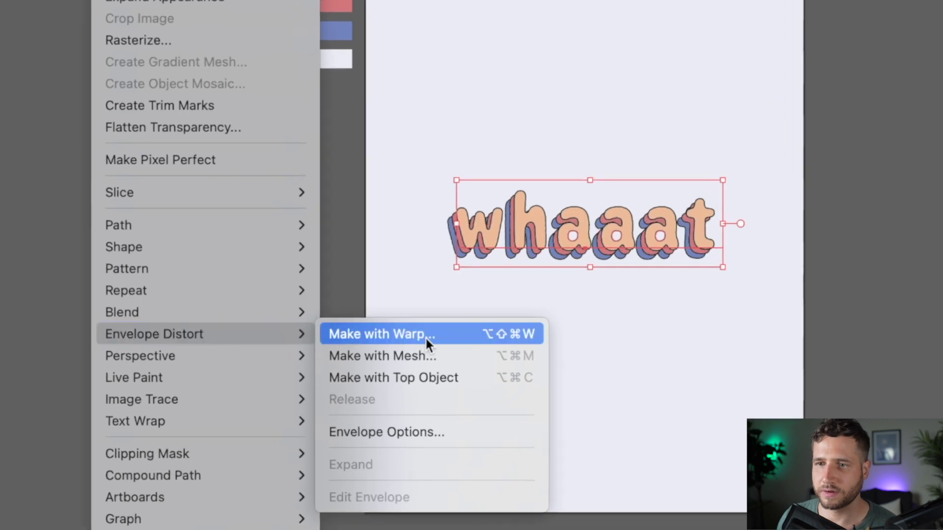
left_click(464, 334)
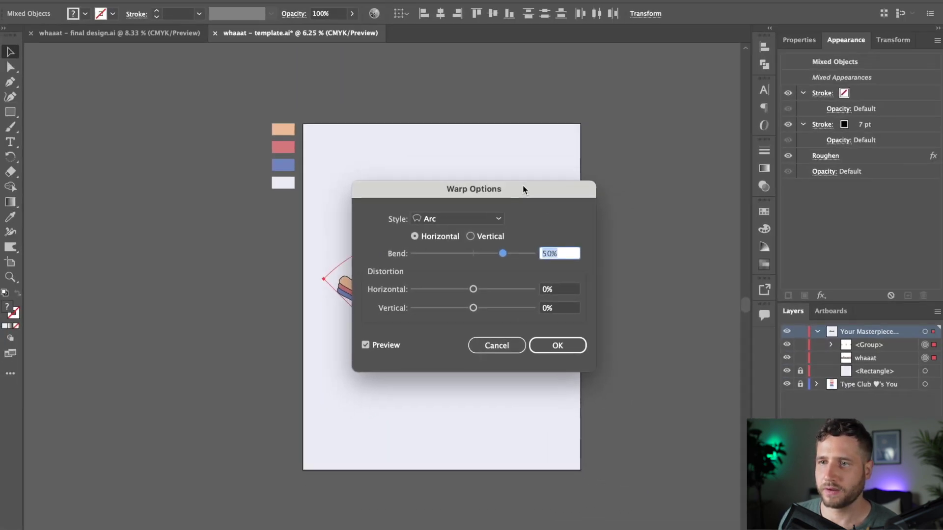
left_click_drag(522, 190, 750, 71)
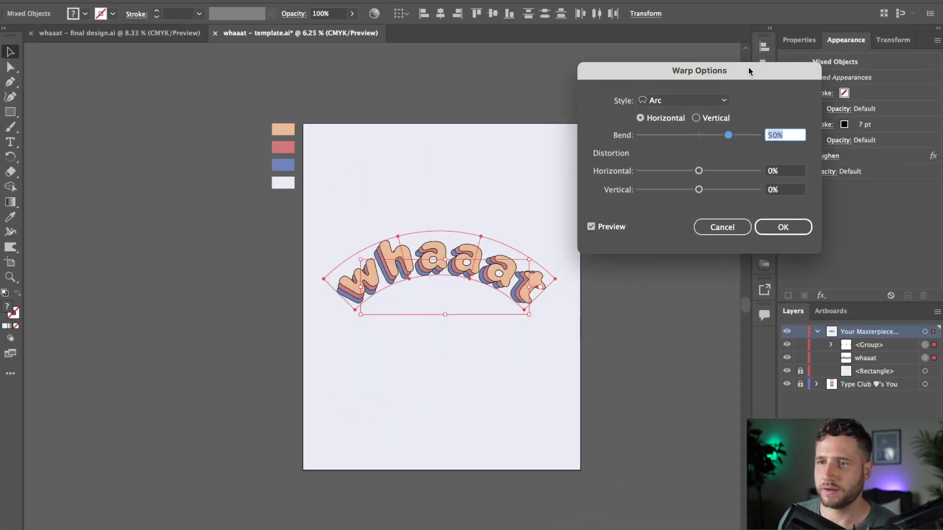
left_click(724, 100)
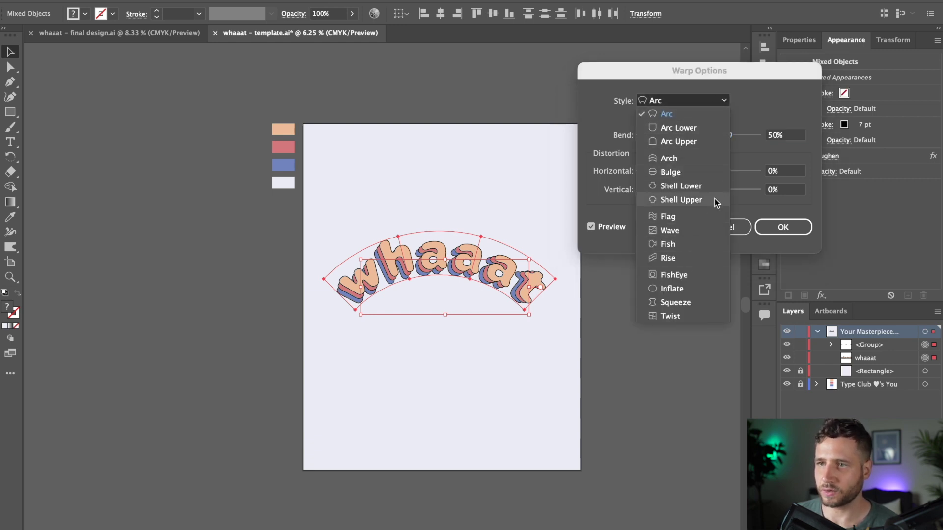
left_click(705, 214)
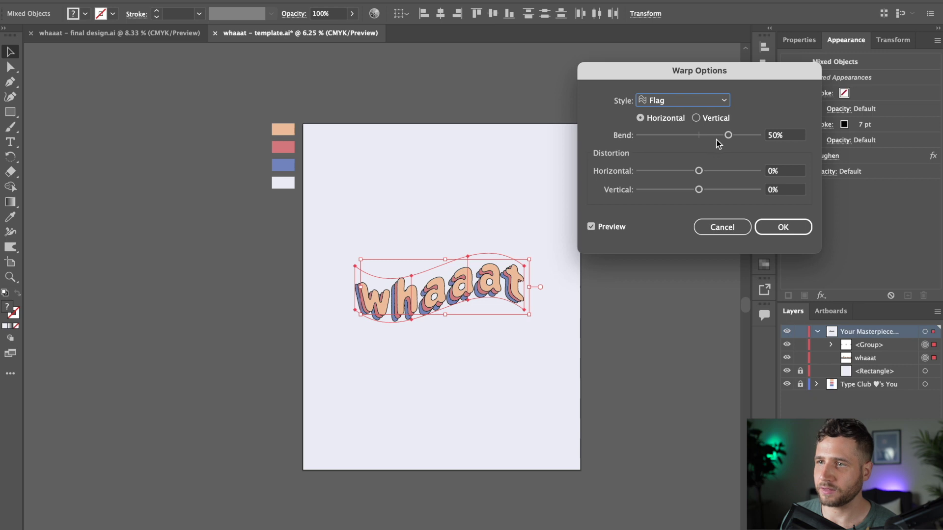
left_click_drag(715, 134, 705, 134)
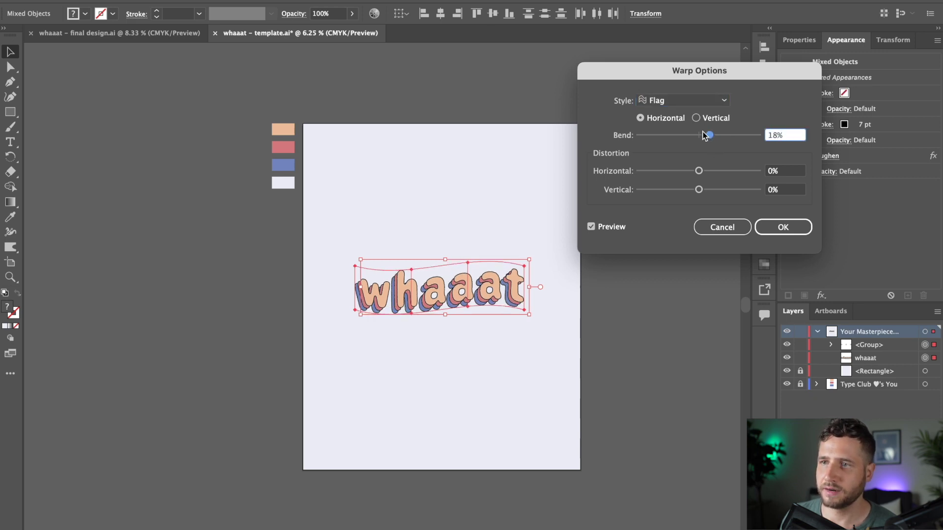
Step: Set the warp to a horizontal Wave with 25% bend and apply it
left_click(701, 104)
left_click(723, 234)
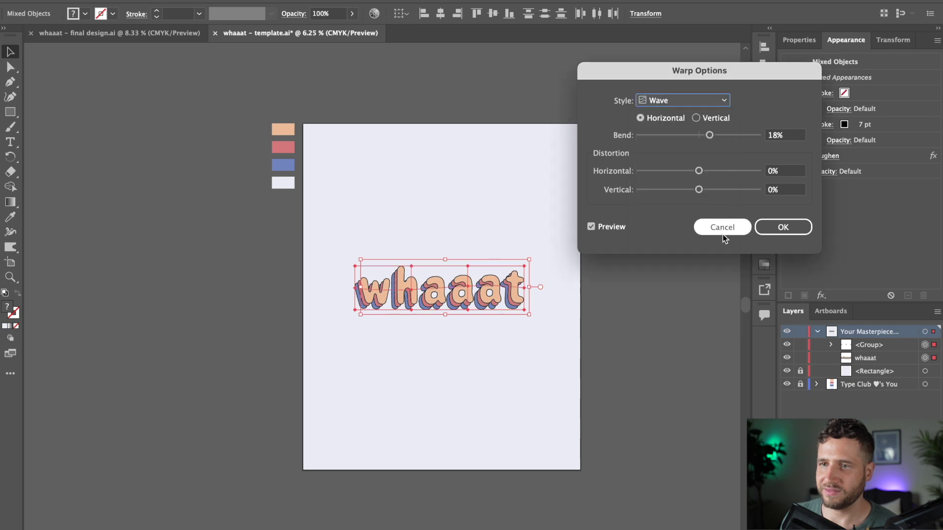
left_click(725, 135)
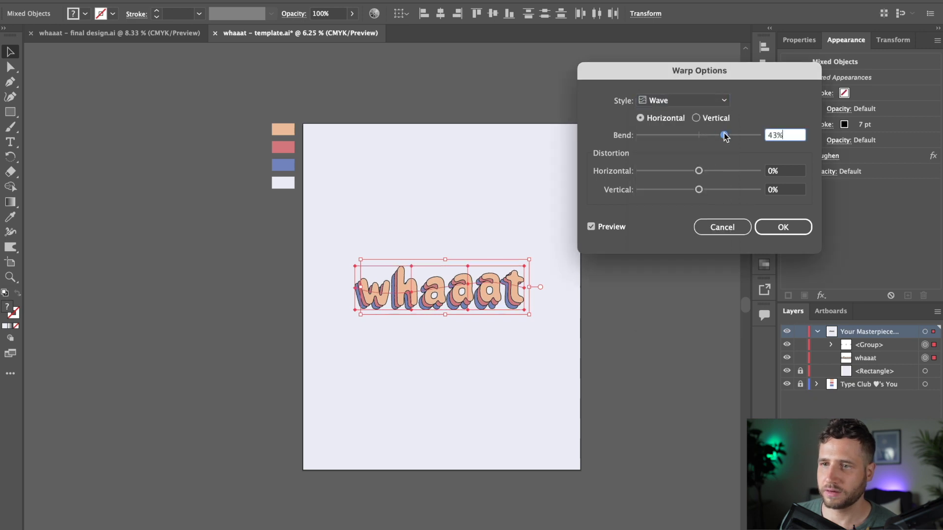
left_click_drag(719, 136, 715, 137)
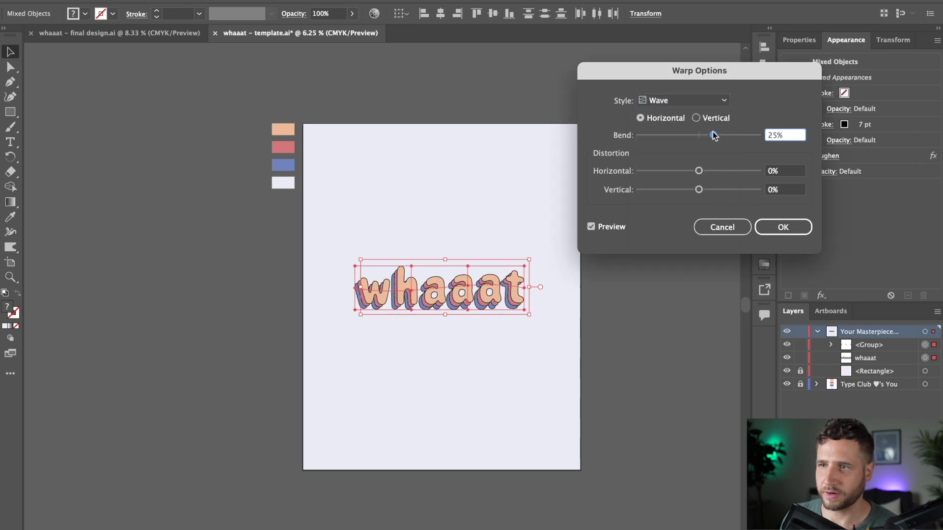
left_click(712, 101)
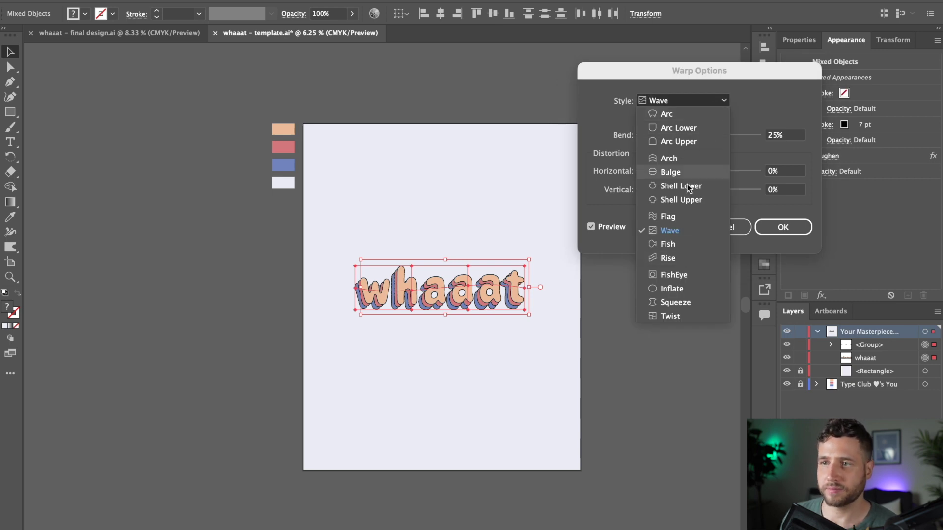
left_click(750, 91)
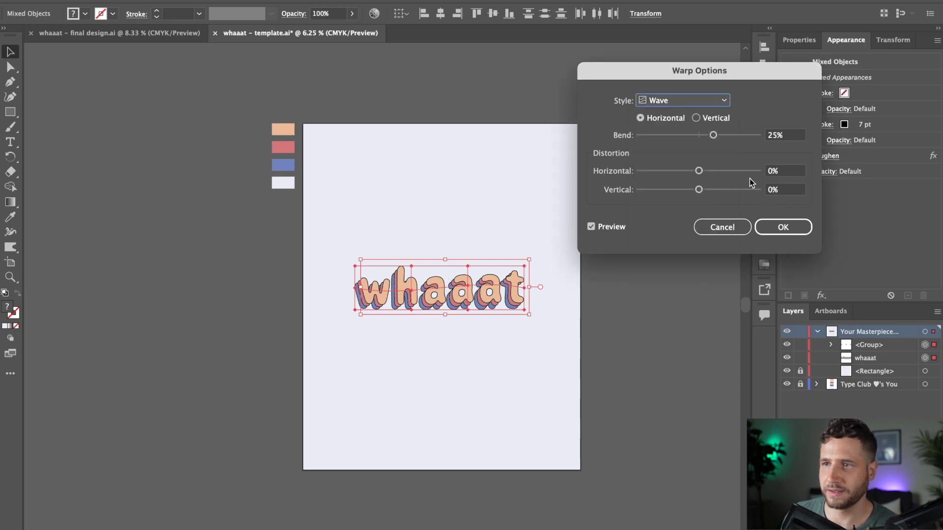
left_click(807, 226)
left_click(516, 187)
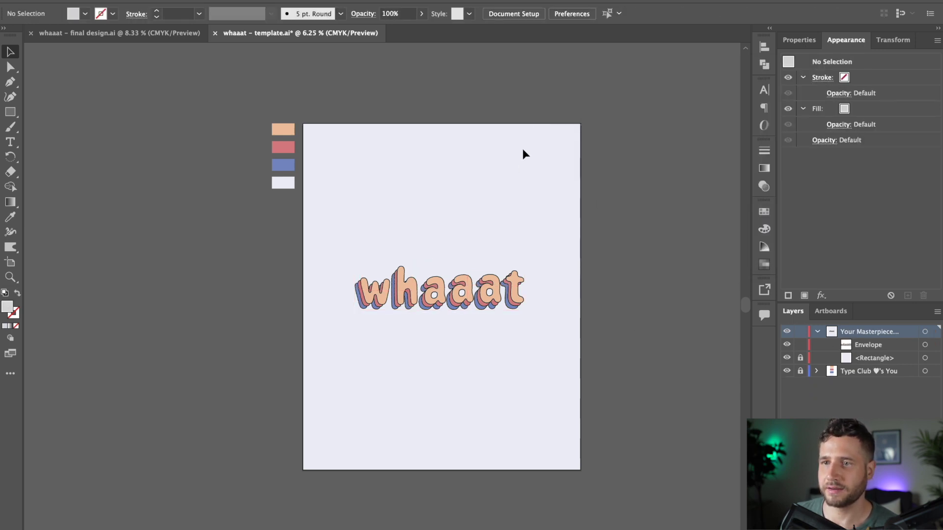
key("ctrl+z")
left_click(123, 1)
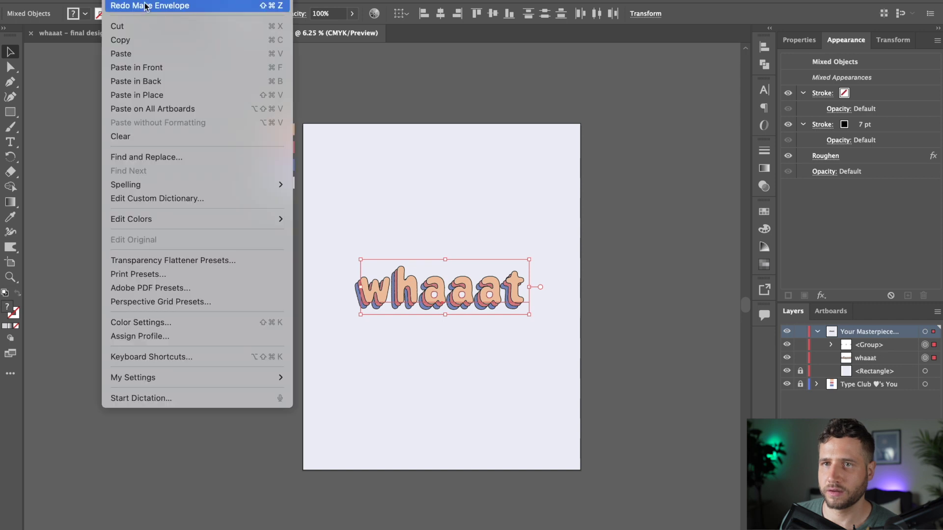
left_click(301, 92)
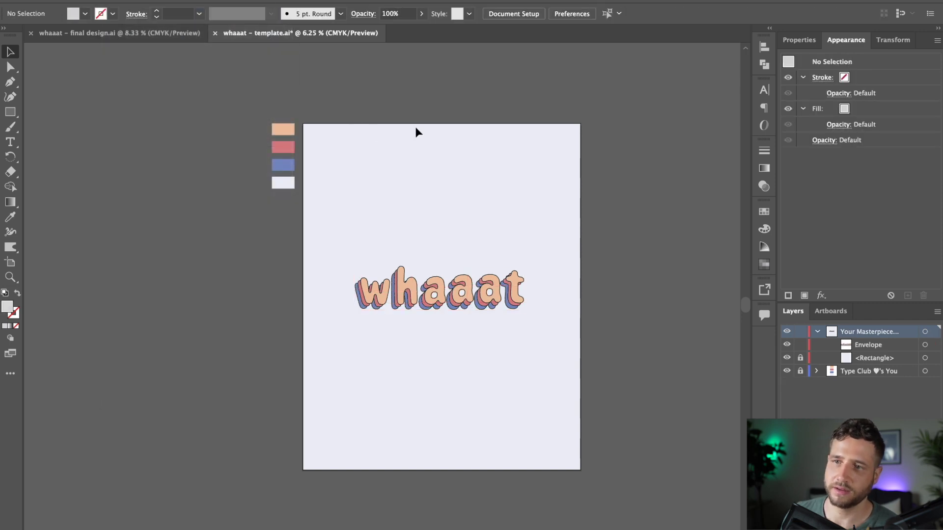